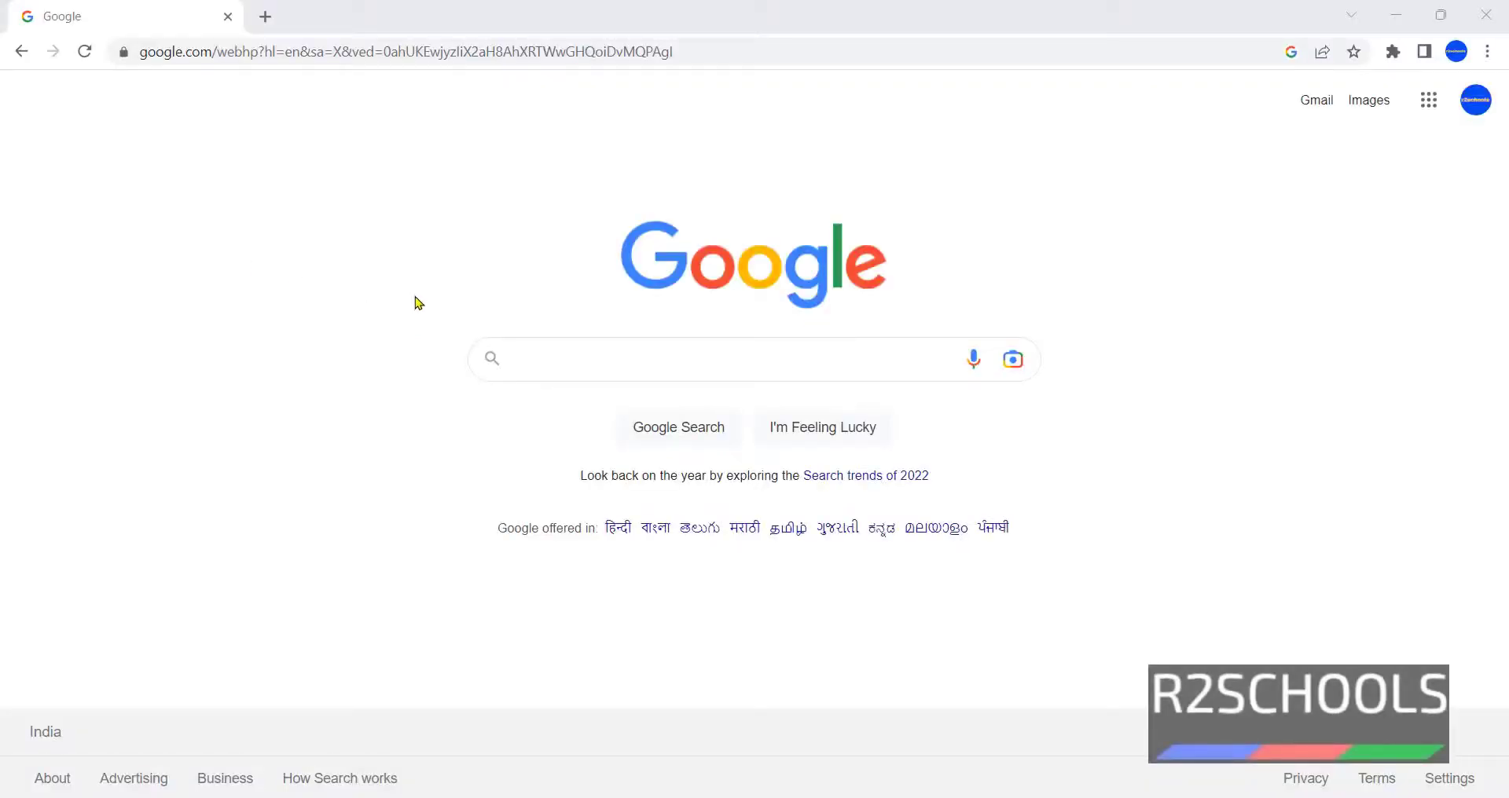
- Search Google for 'download windows server 2022'
{"action": "left_click", "coordinate": [538, 343]}
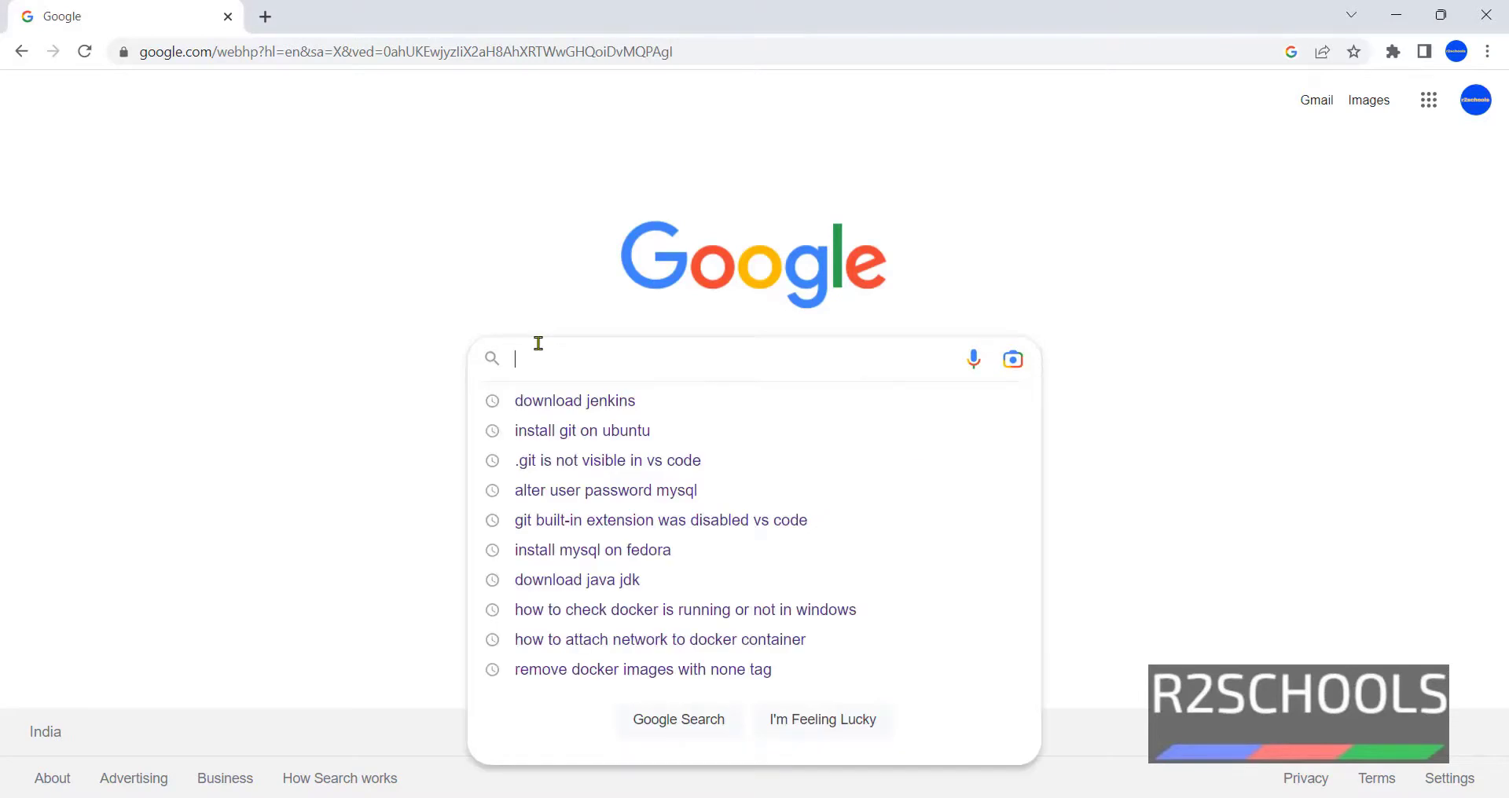
{"action": "type", "text": "download win"}
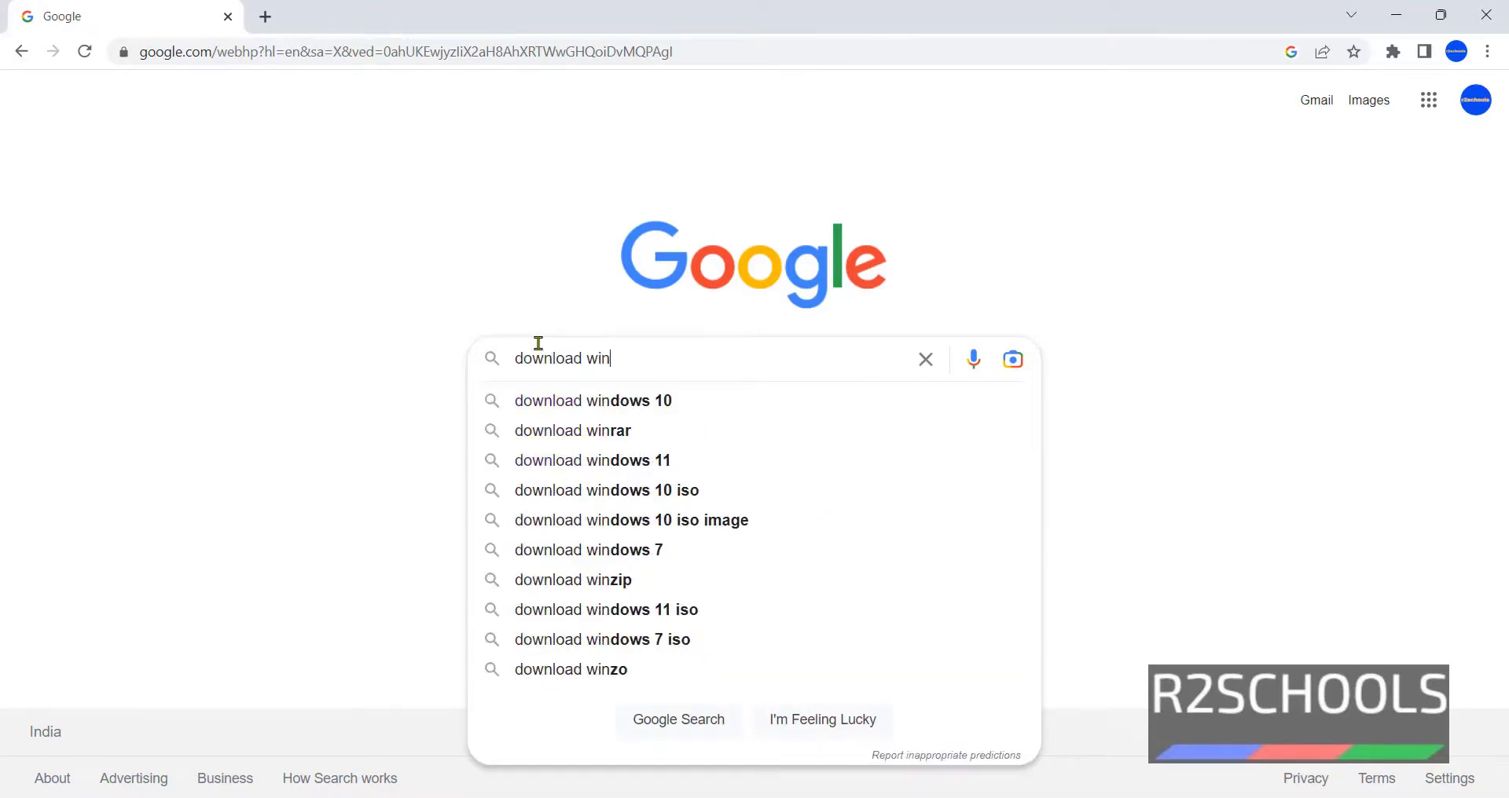
{"action": "type", "text": "dows server 2"}
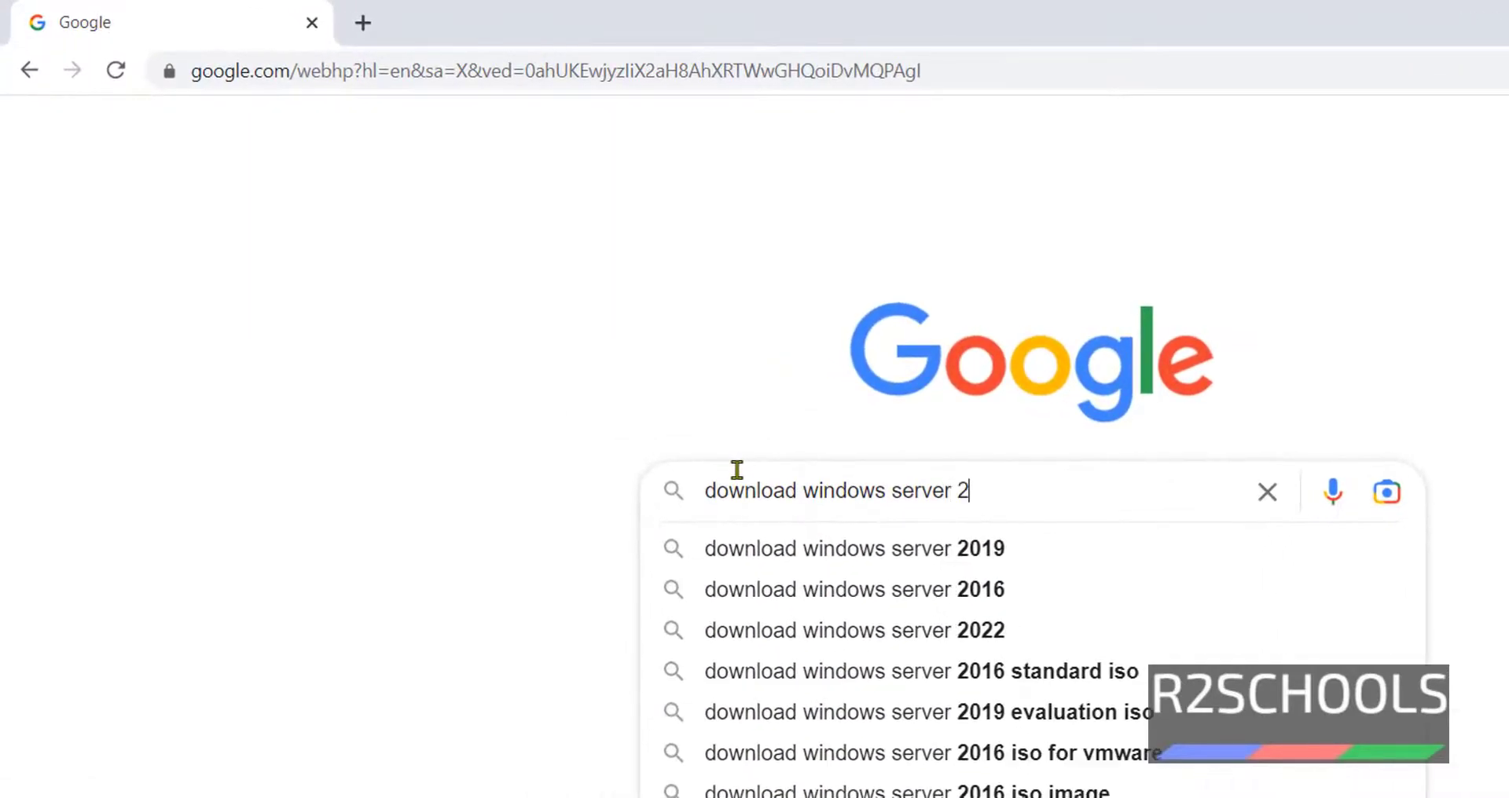
{"action": "type", "text": "022"}
{"action": "key", "text": "Return"}
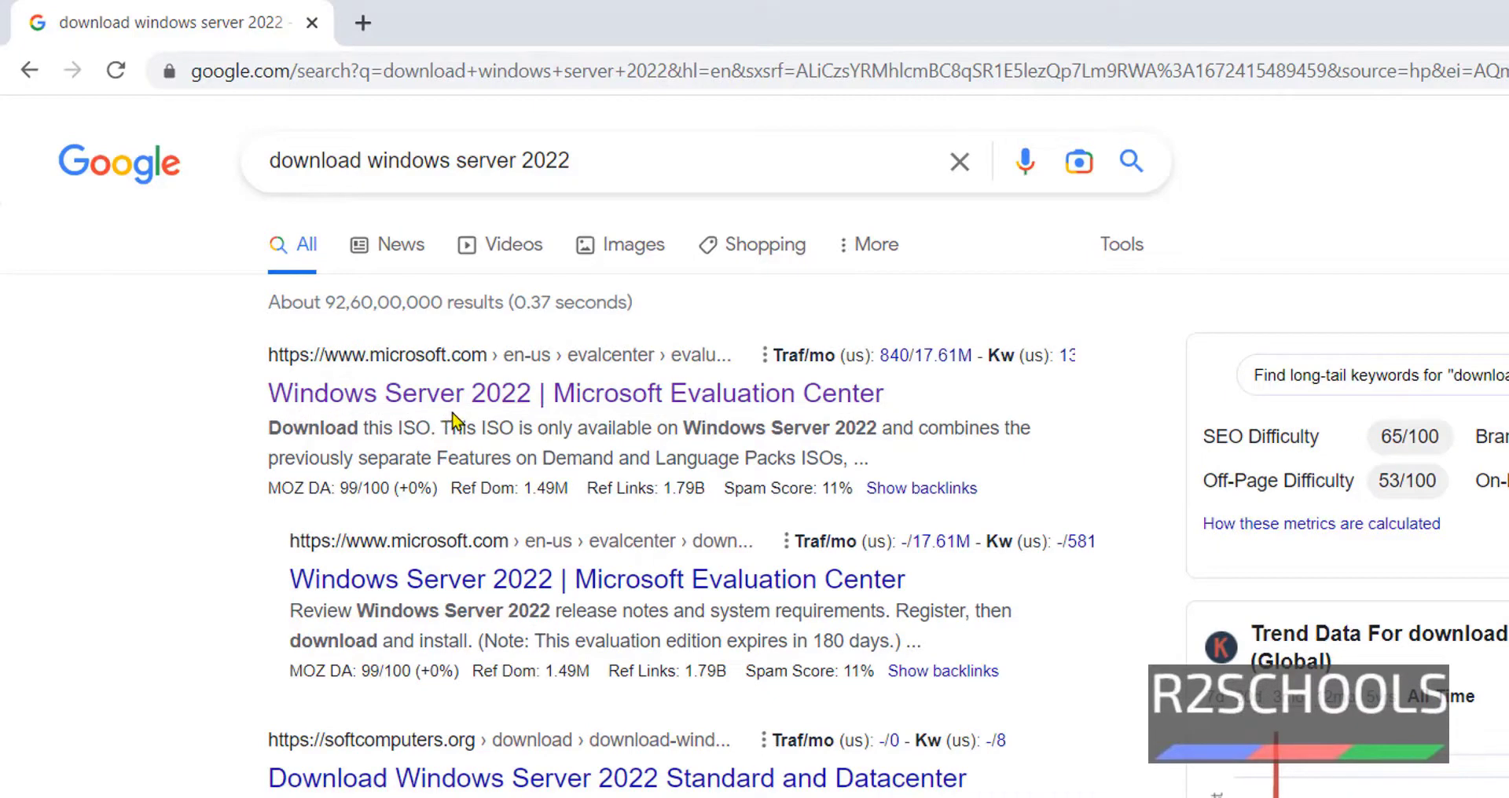
- Open the Windows Server 2022 Microsoft Evaluation Center result and scroll to 'Get started for free'
{"action": "left_click", "coordinate": [717, 405]}
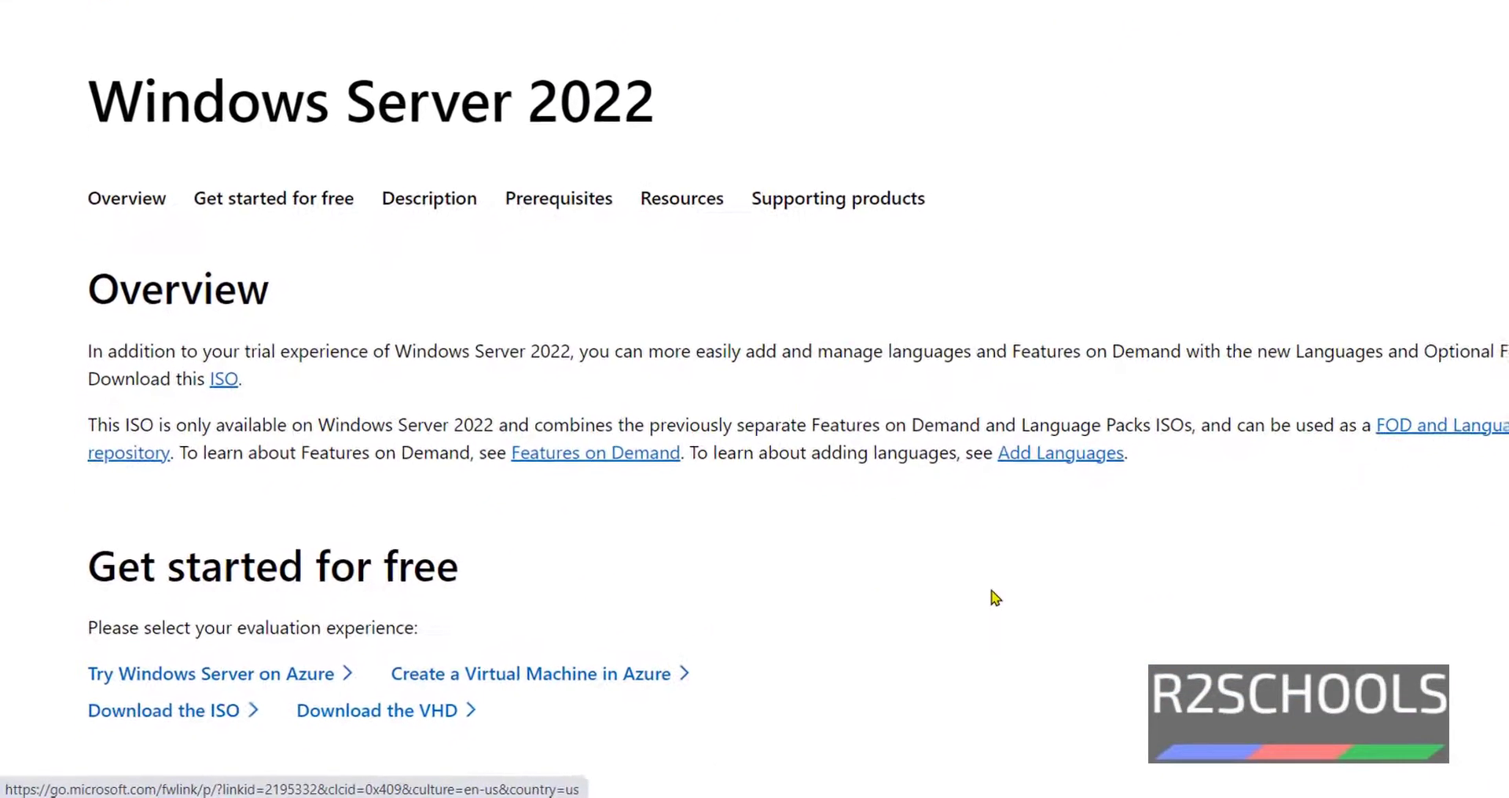
{"action": "scroll", "coordinate": [615, 501], "scroll_direction": "down", "scroll_amount": 4}
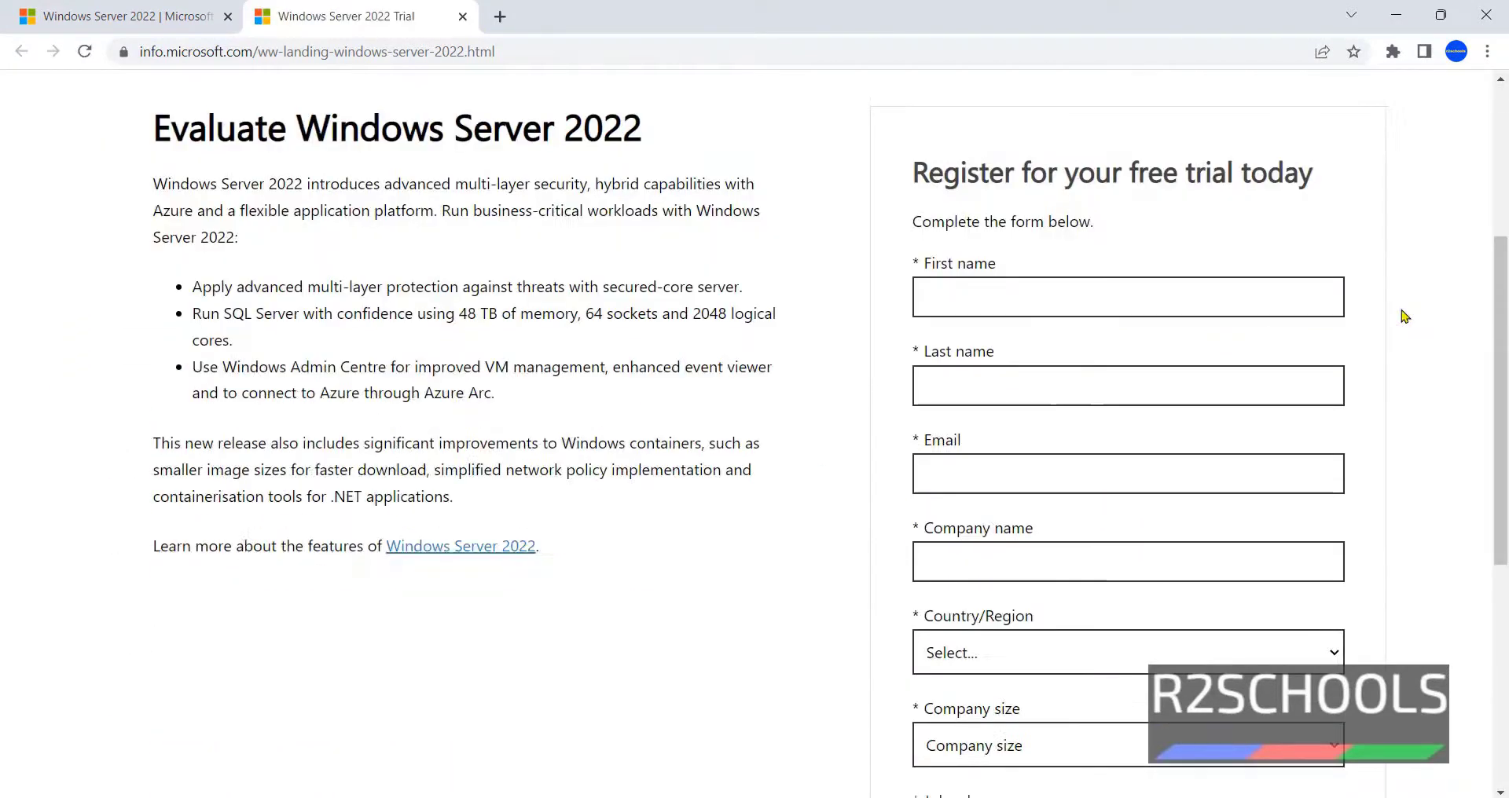
- Fill in the first name, last name, e-mail address and company name on the trial form
{"action": "left_click", "coordinate": [1085, 288]}
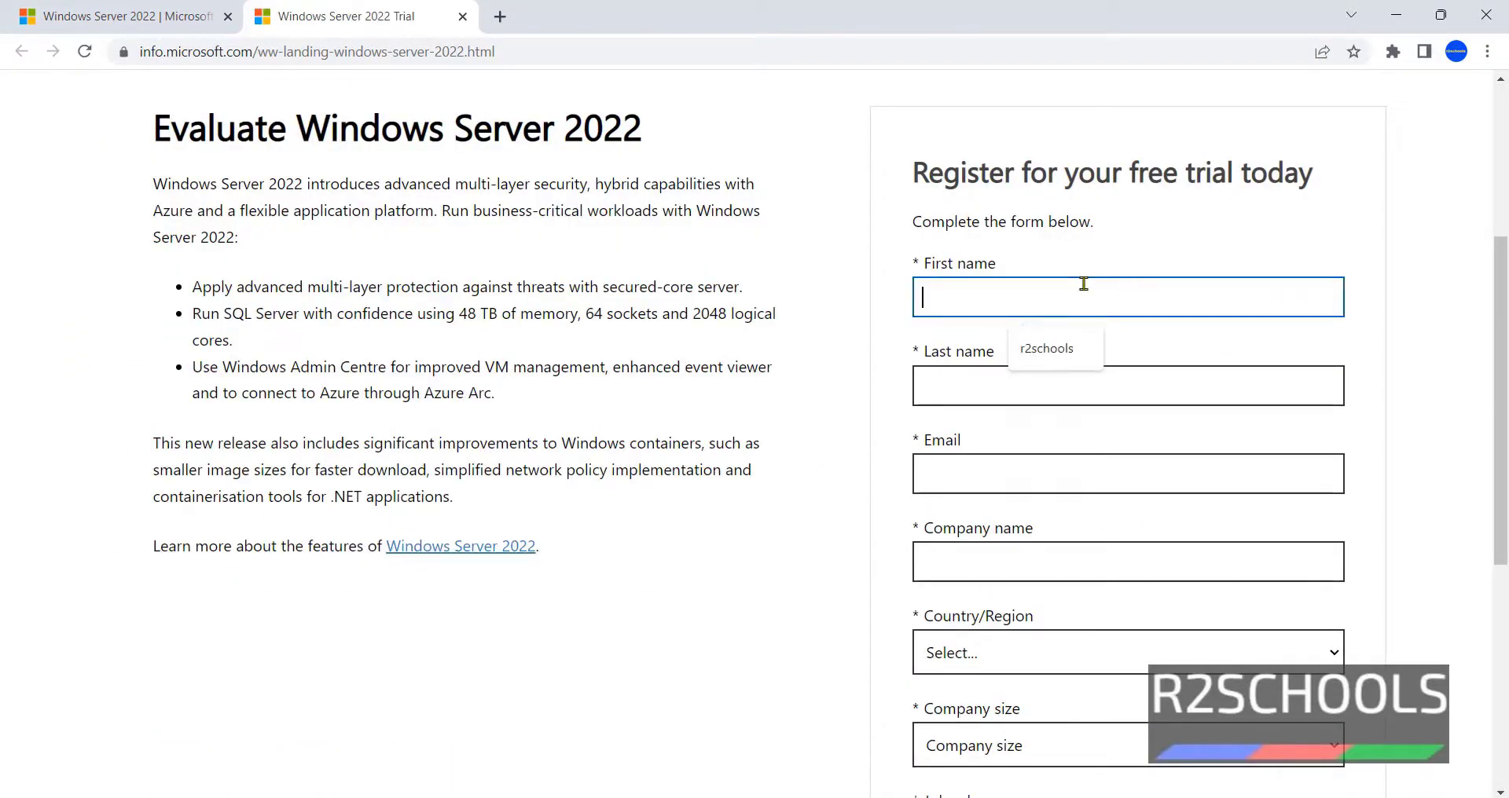
{"action": "left_click", "coordinate": [1053, 349]}
{"action": "left_click", "coordinate": [1014, 389]}
{"action": "left_click", "coordinate": [1023, 441]}
{"action": "left_click", "coordinate": [1141, 476]}
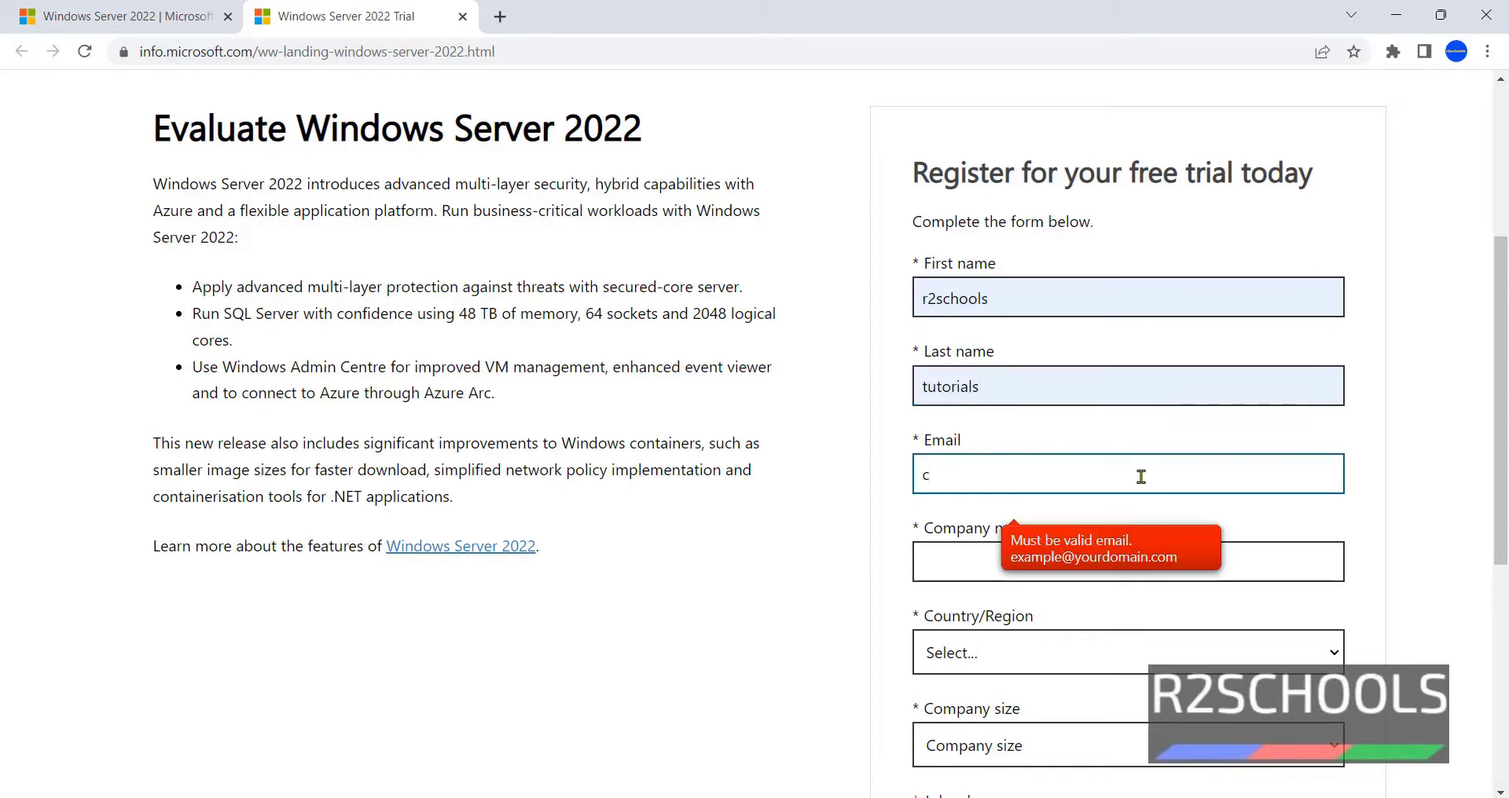
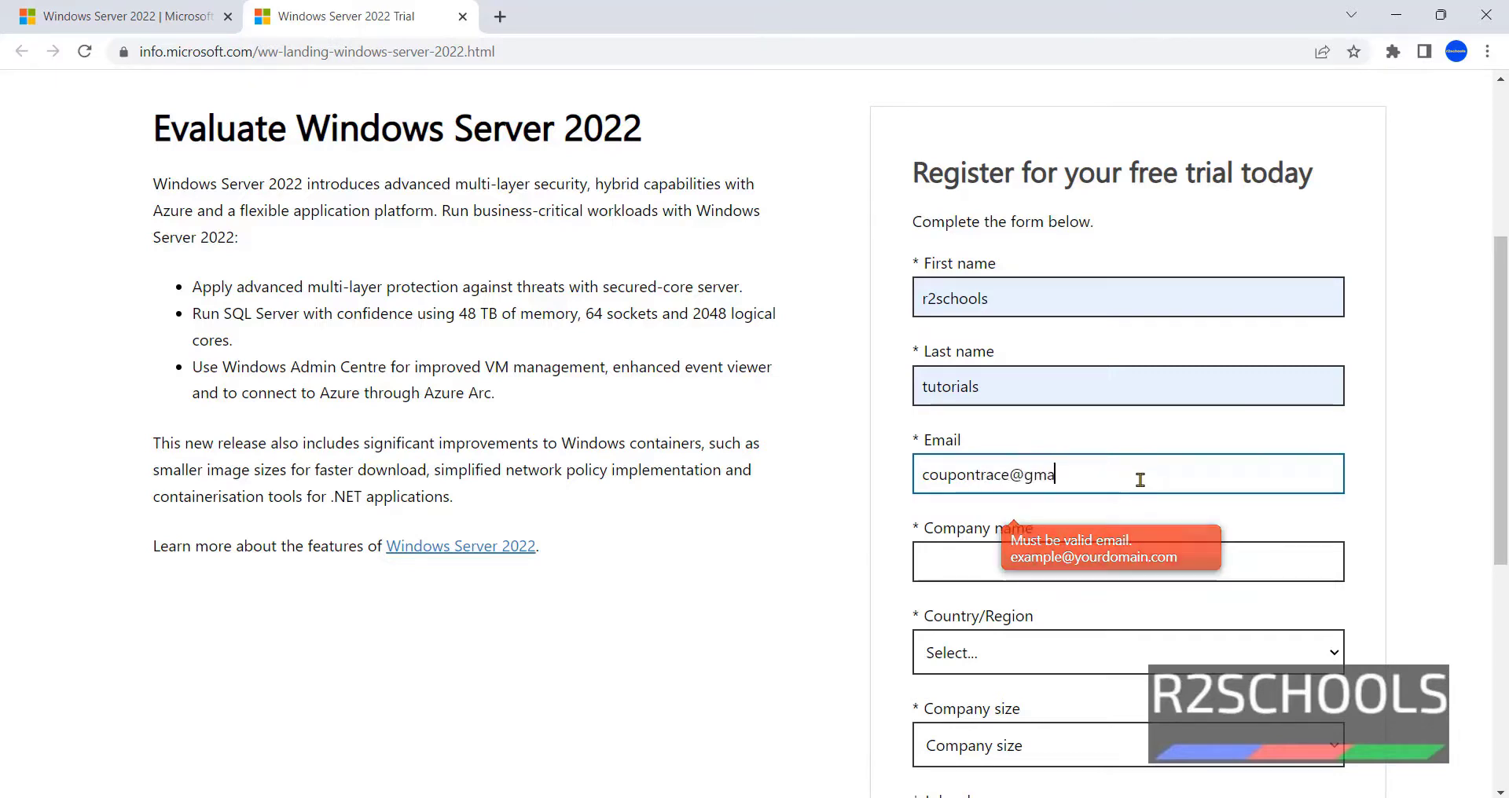
{"action": "key", "text": "Tab"}
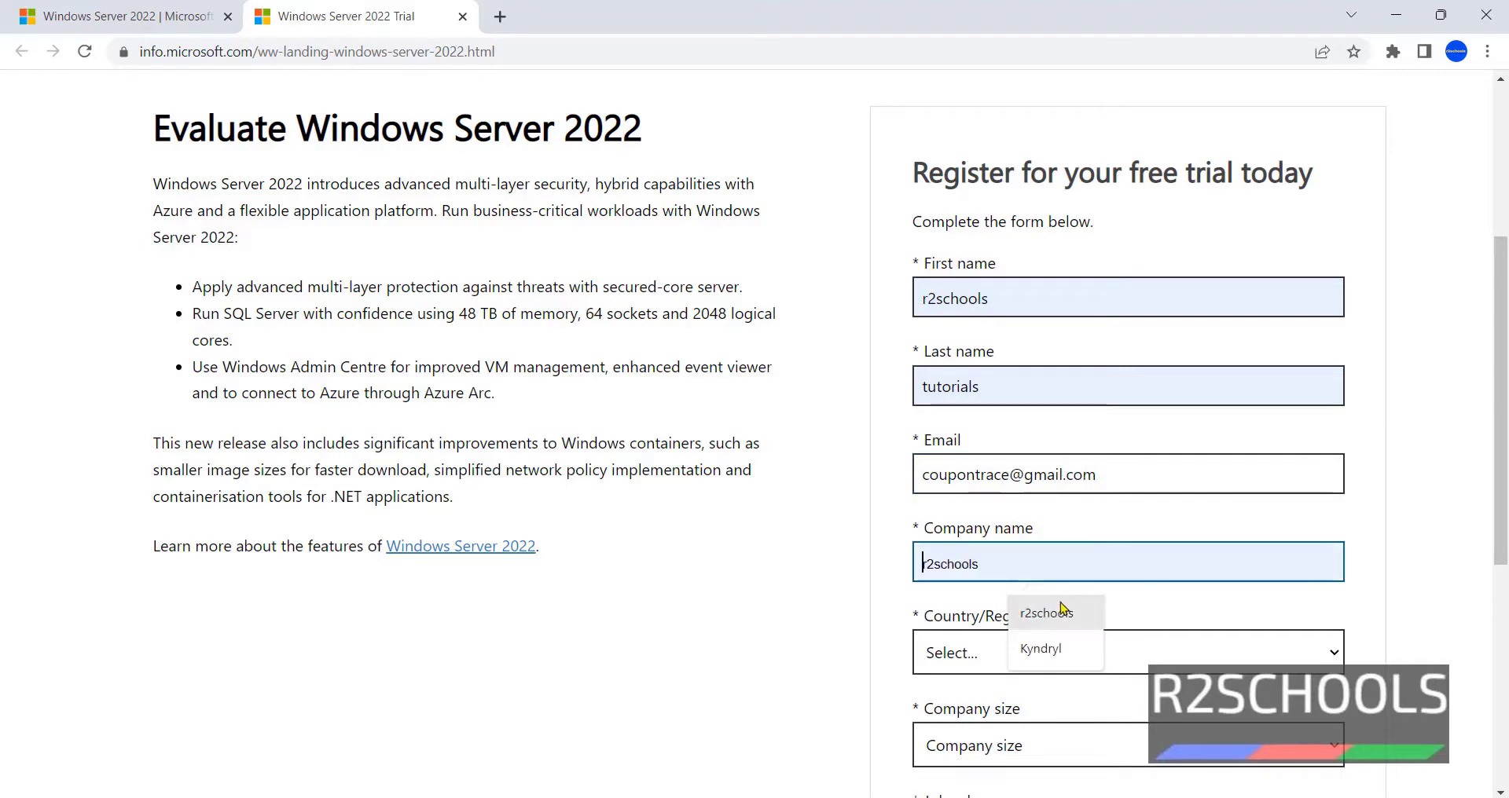
{"action": "left_click", "coordinate": [1059, 608]}
- Set country to India, company size to 1, job role 'sys admin', and open the country code list
{"action": "left_click", "coordinate": [1059, 658]}
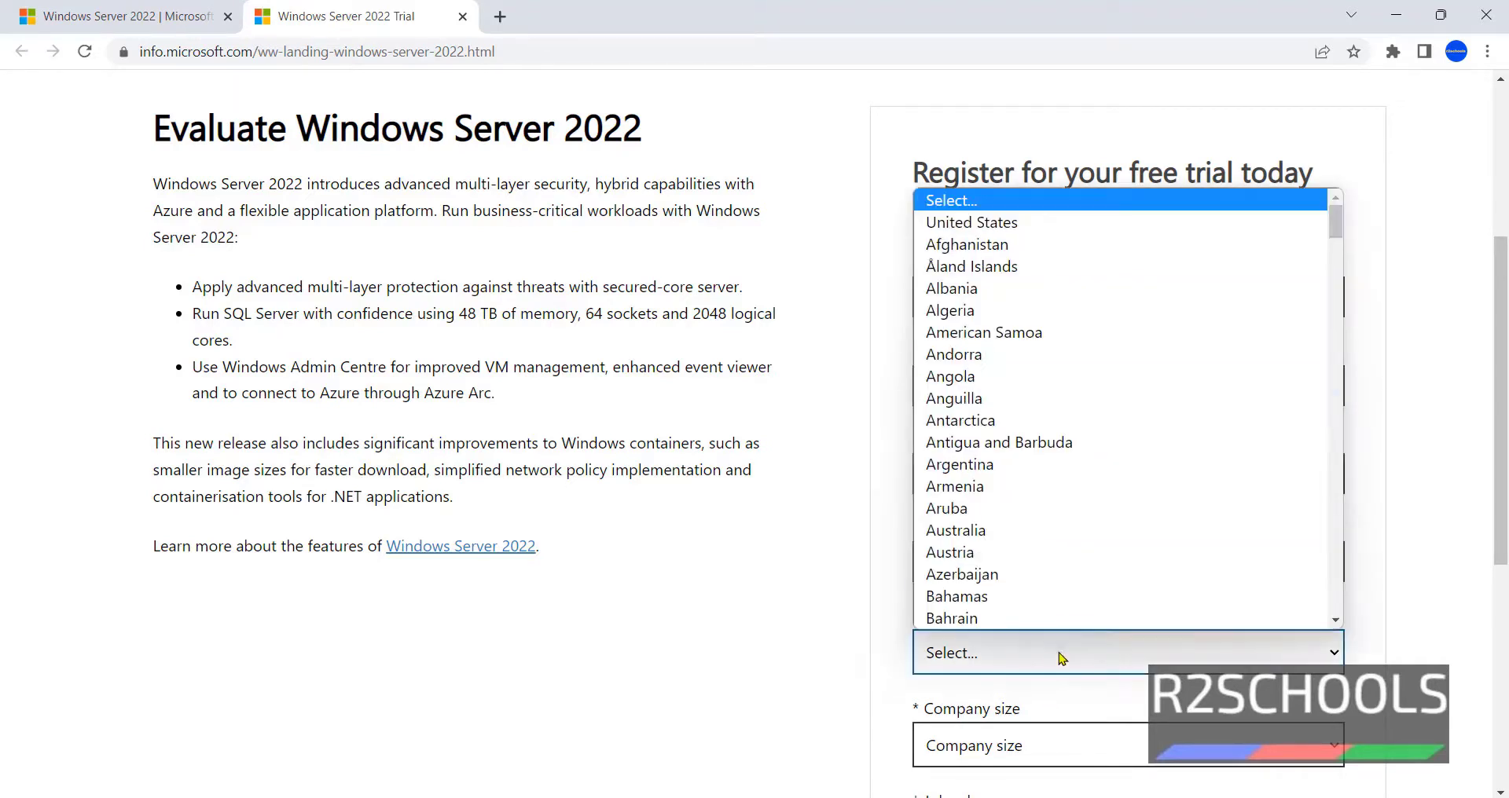
{"action": "key", "text": "i"}
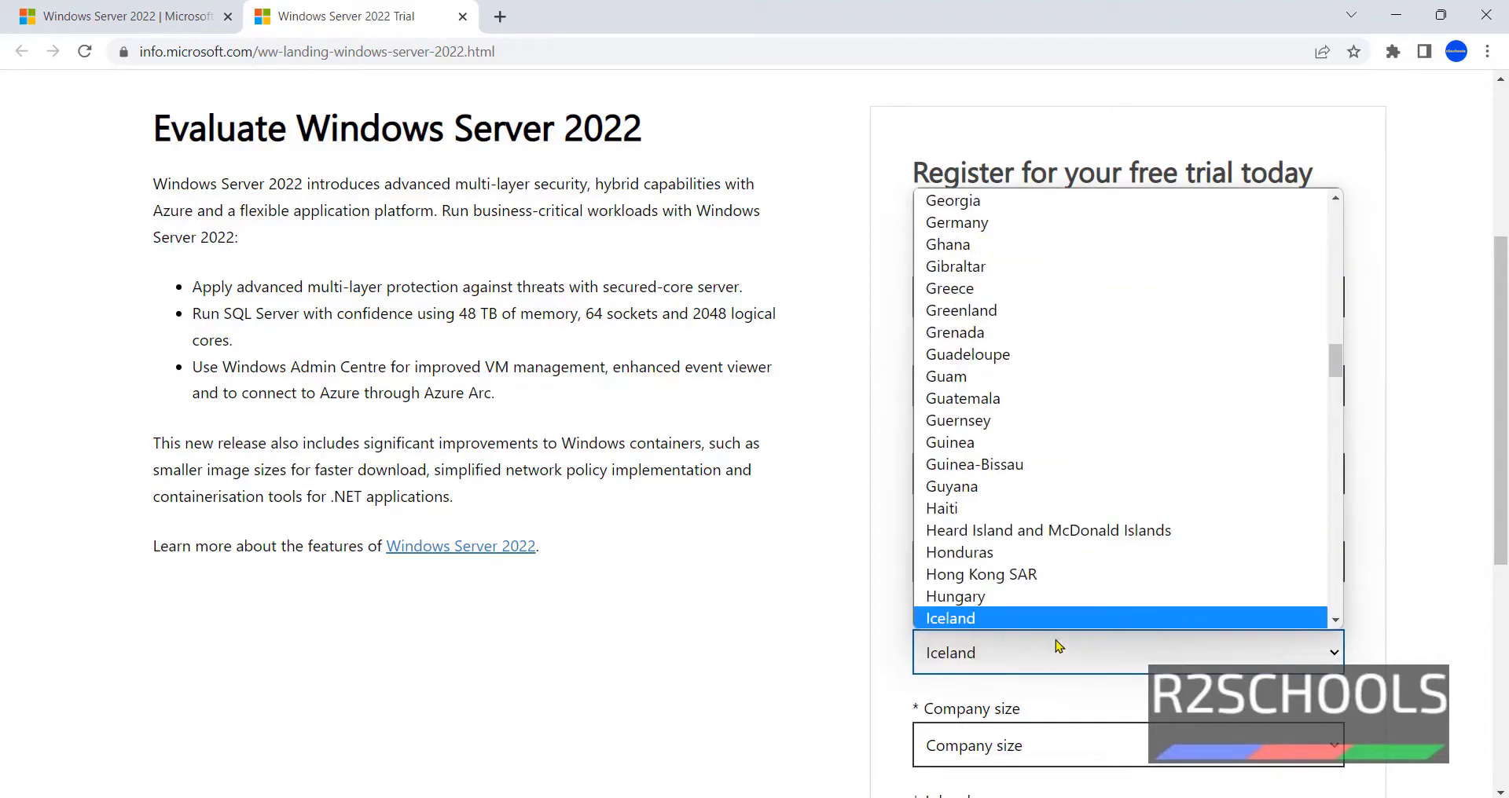
{"action": "key", "text": "n"}
{"action": "left_click", "coordinate": [1027, 621]}
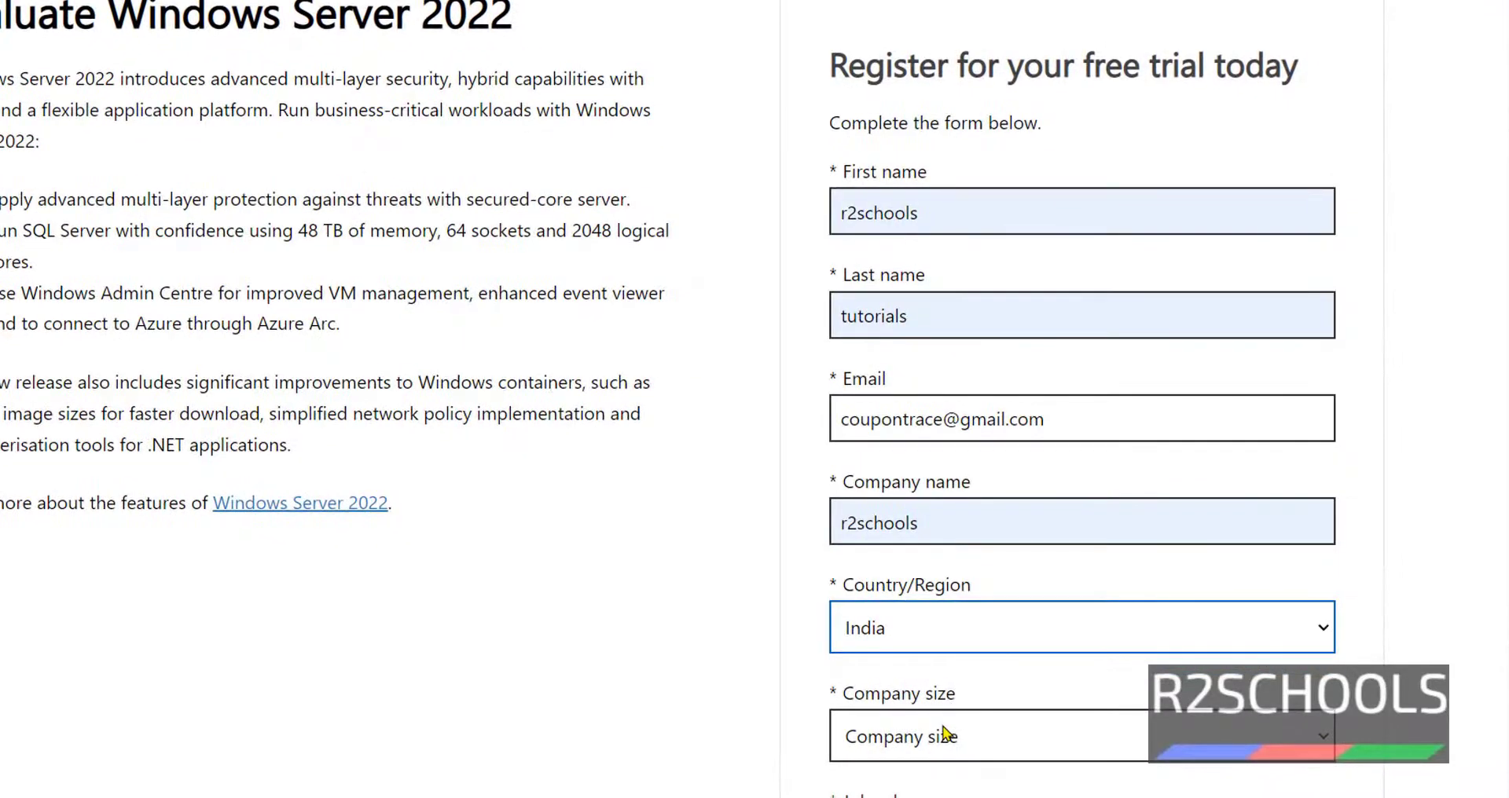
{"action": "left_click", "coordinate": [990, 745]}
{"action": "left_click", "coordinate": [856, 515]}
{"action": "scroll", "coordinate": [903, 623], "scroll_direction": "down", "scroll_amount": 3}
{"action": "left_click", "coordinate": [903, 623]}
{"action": "type", "text": "sys"}
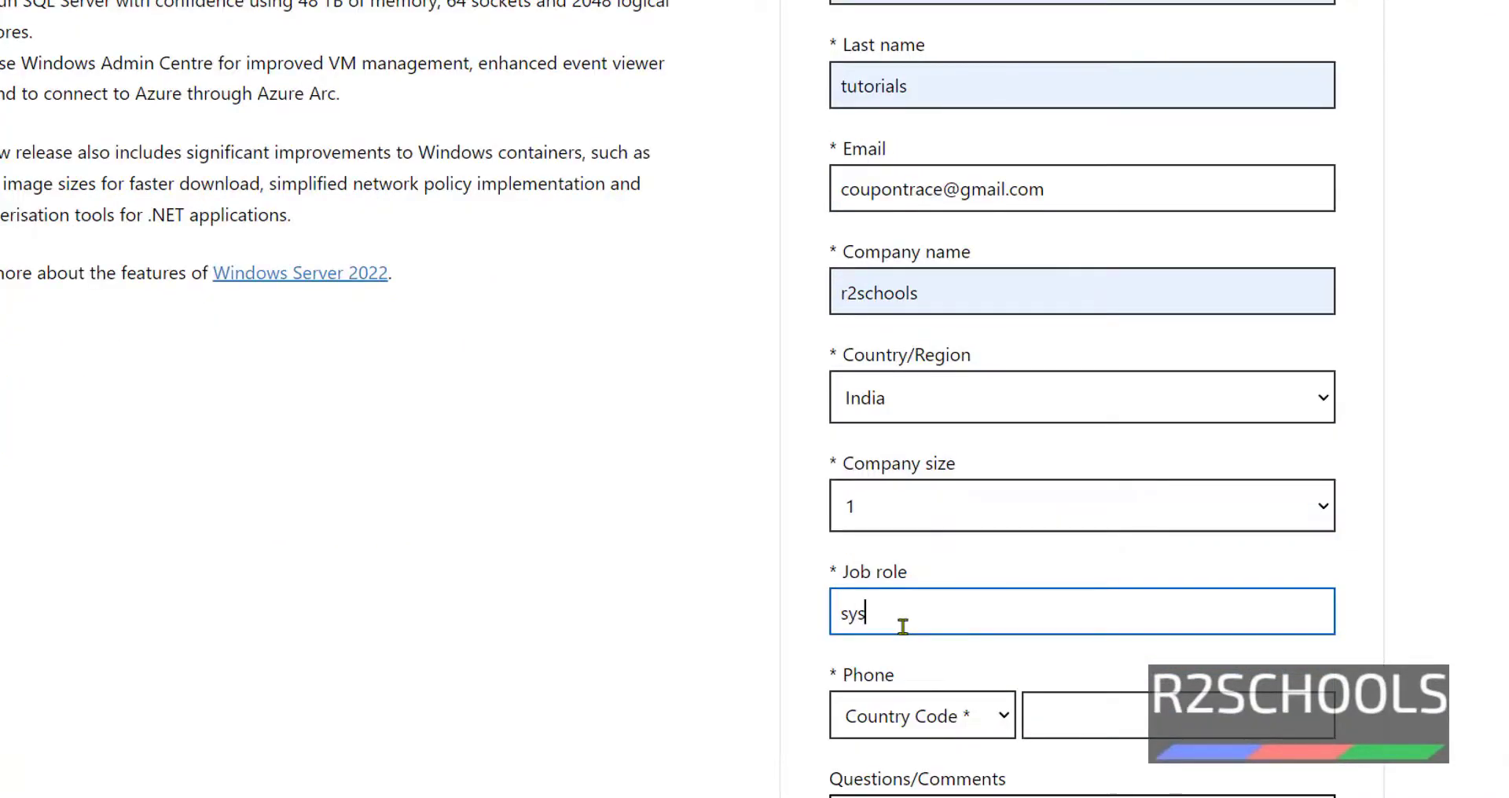
{"action": "type", "text": " admin"}
{"action": "scroll", "coordinate": [917, 647], "scroll_direction": "down", "scroll_amount": 3}
{"action": "left_click", "coordinate": [911, 483]}
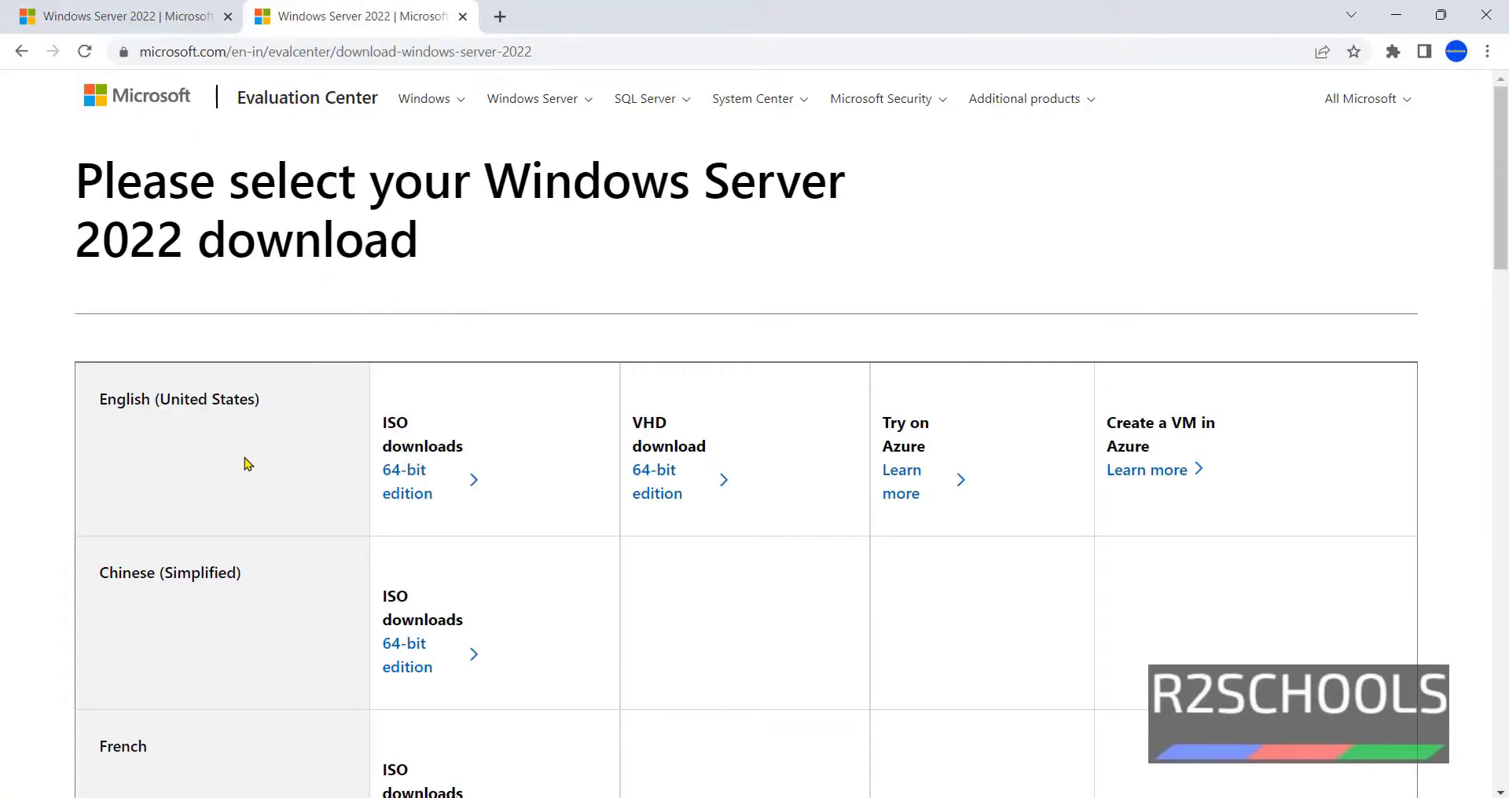
{"action": "scroll", "coordinate": [246, 464], "scroll_direction": "down", "scroll_amount": 20}
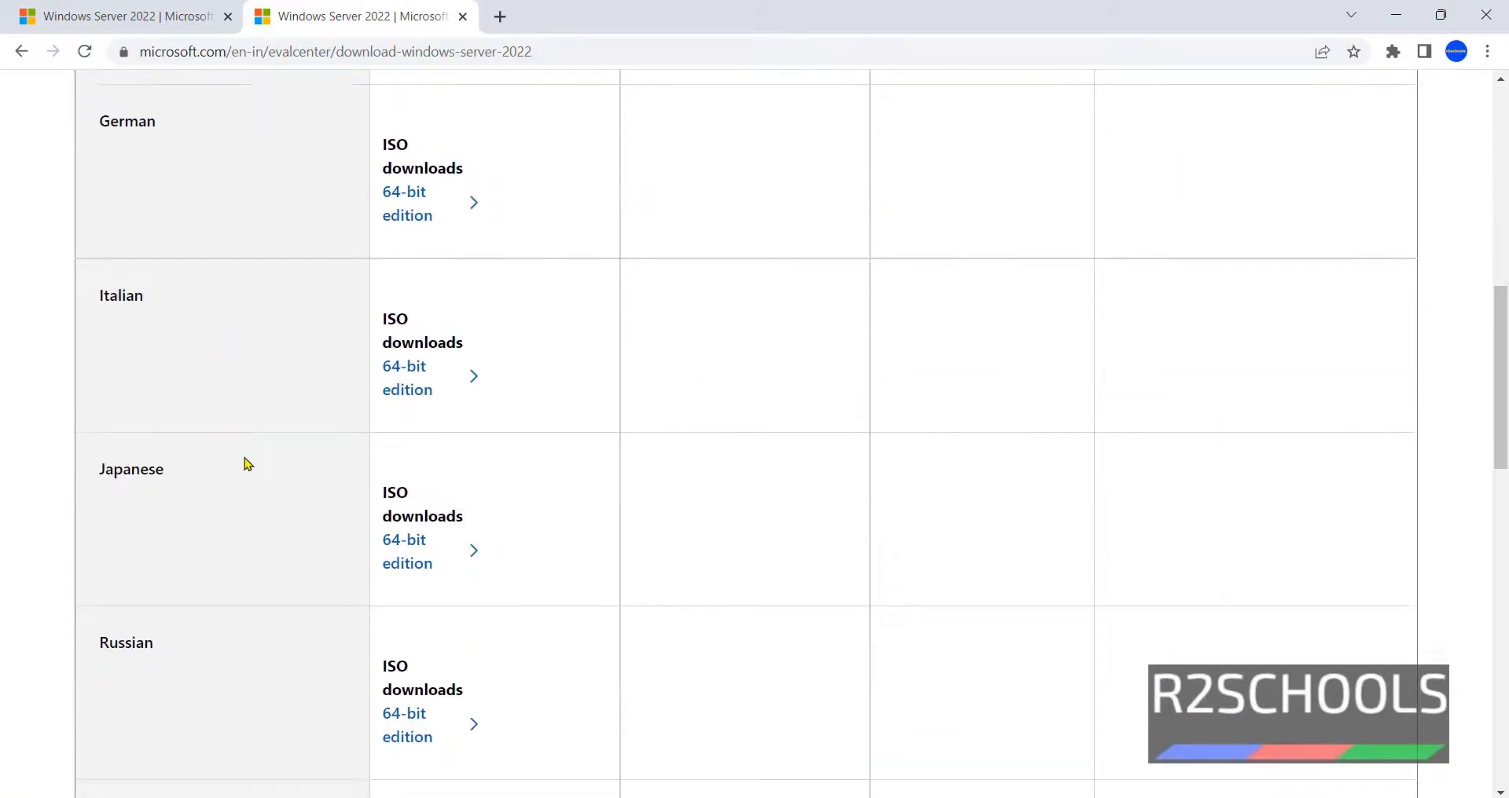
{"action": "scroll", "coordinate": [112, 412], "scroll_direction": "up", "scroll_amount": 1}
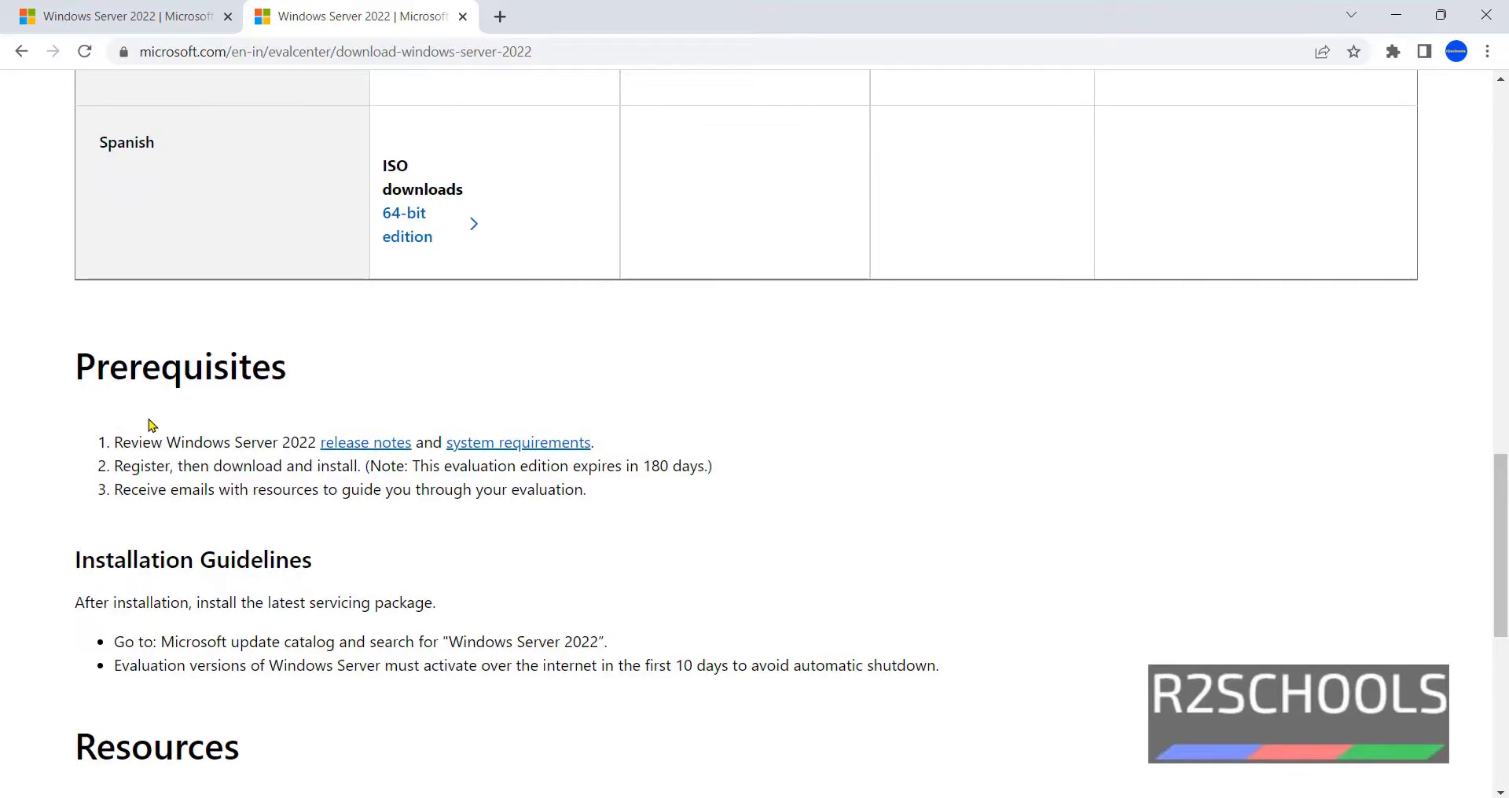
{"action": "left_click_drag", "start_coordinate": [95, 466], "coordinate": [184, 463]}
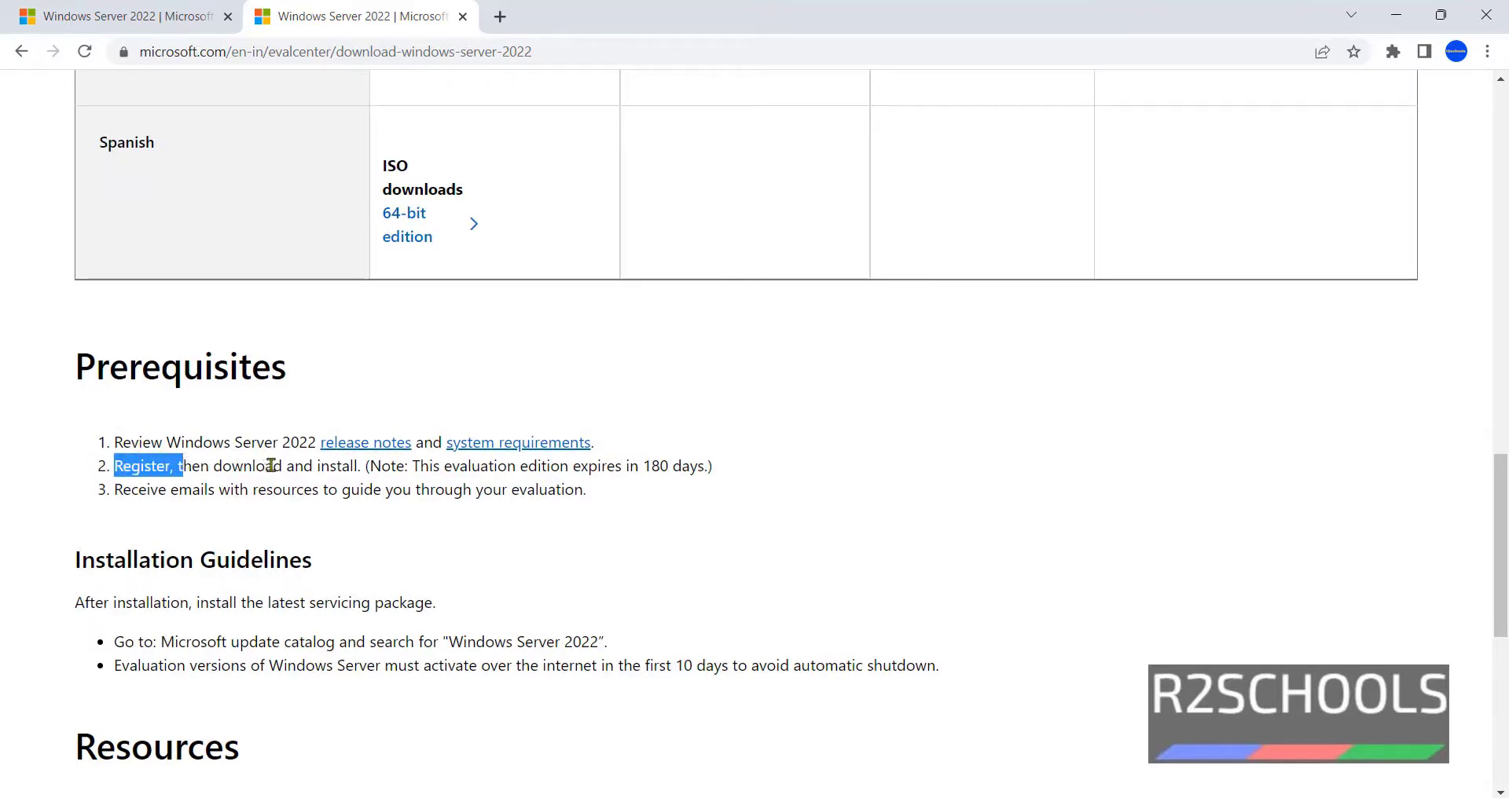
{"action": "left_click_drag", "start_coordinate": [420, 466], "coordinate": [512, 464]}
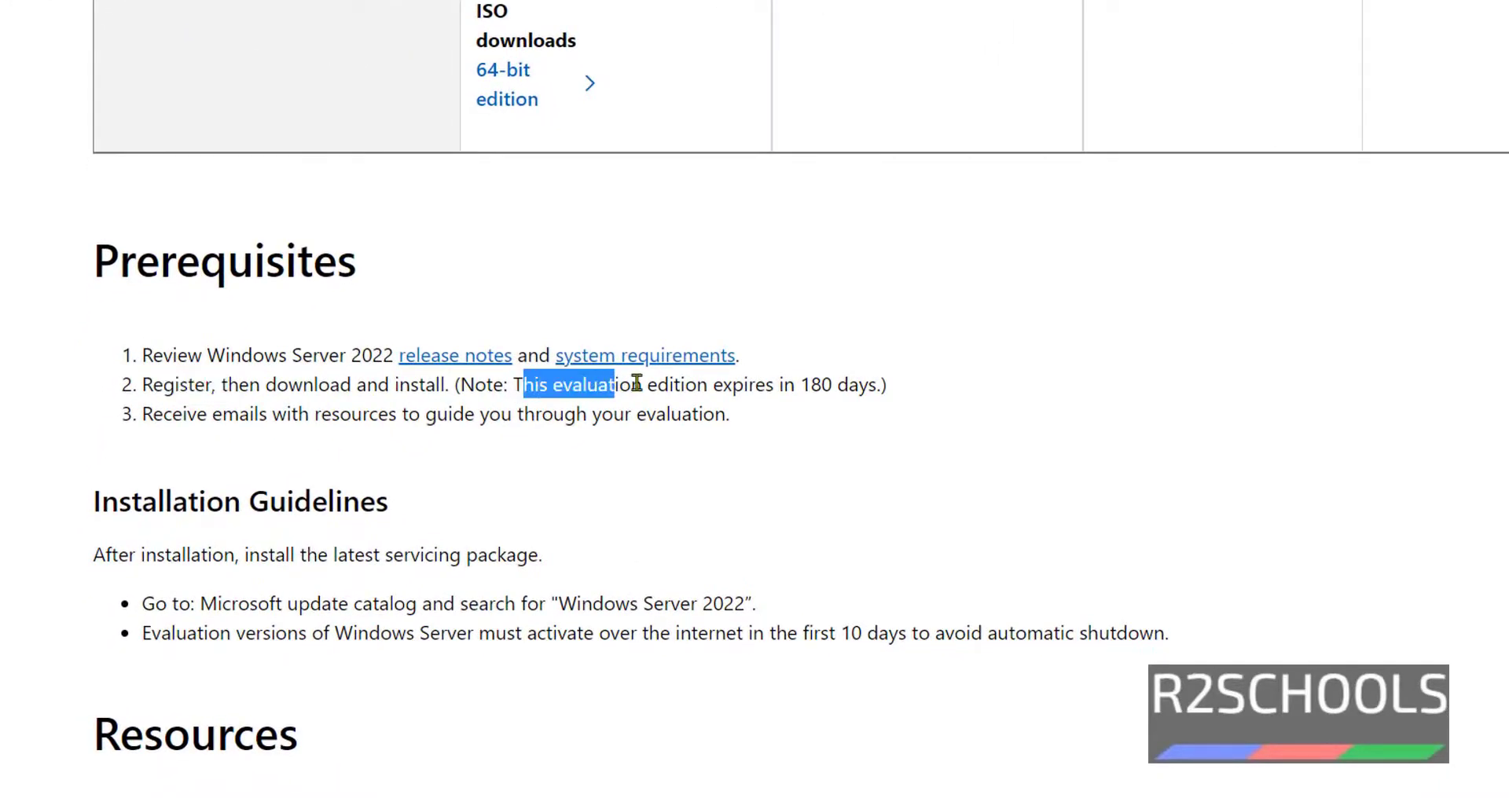
{"action": "left_click_drag", "start_coordinate": [637, 384], "coordinate": [849, 384]}
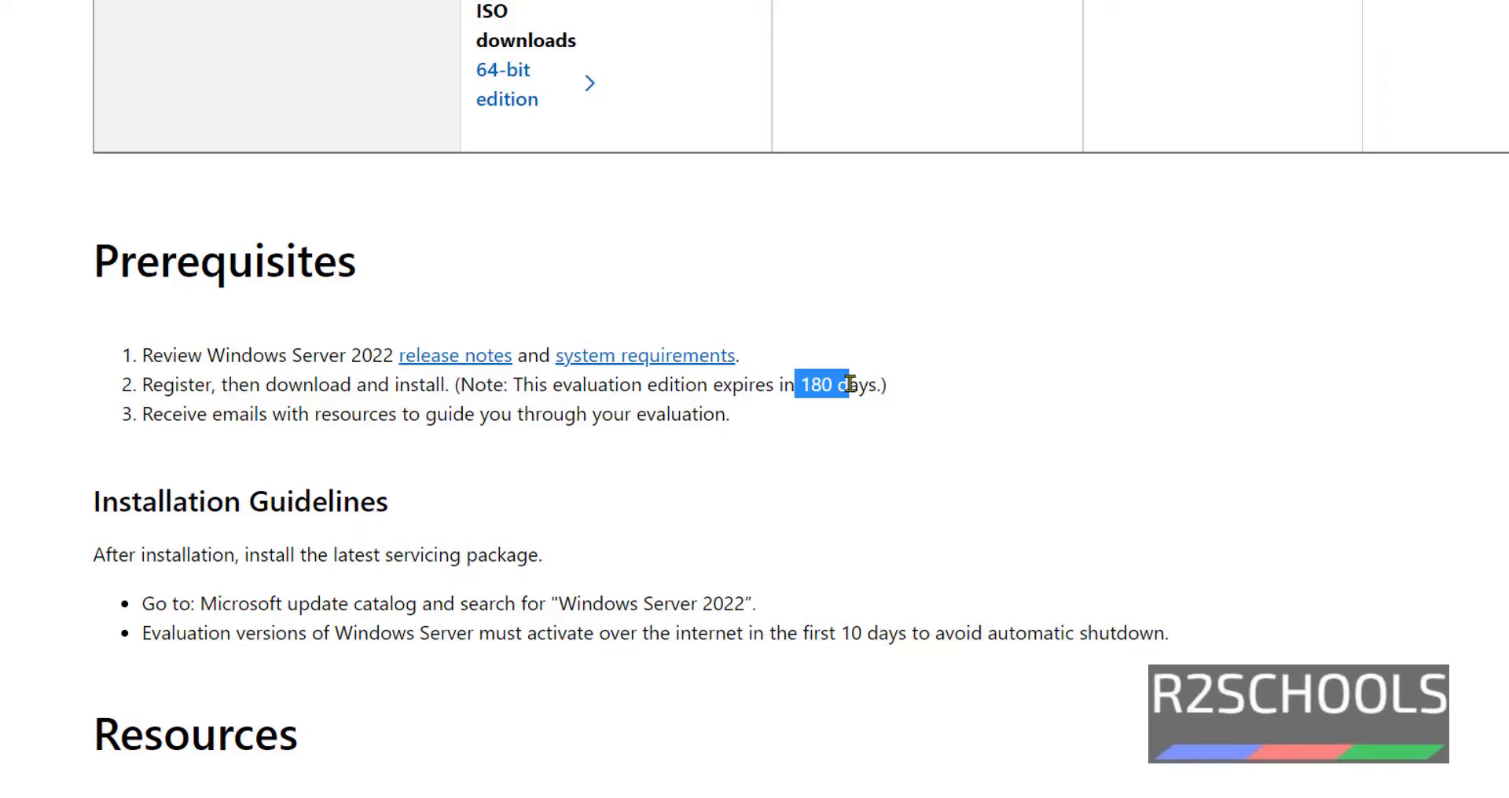
{"action": "left_click", "coordinate": [1061, 490]}
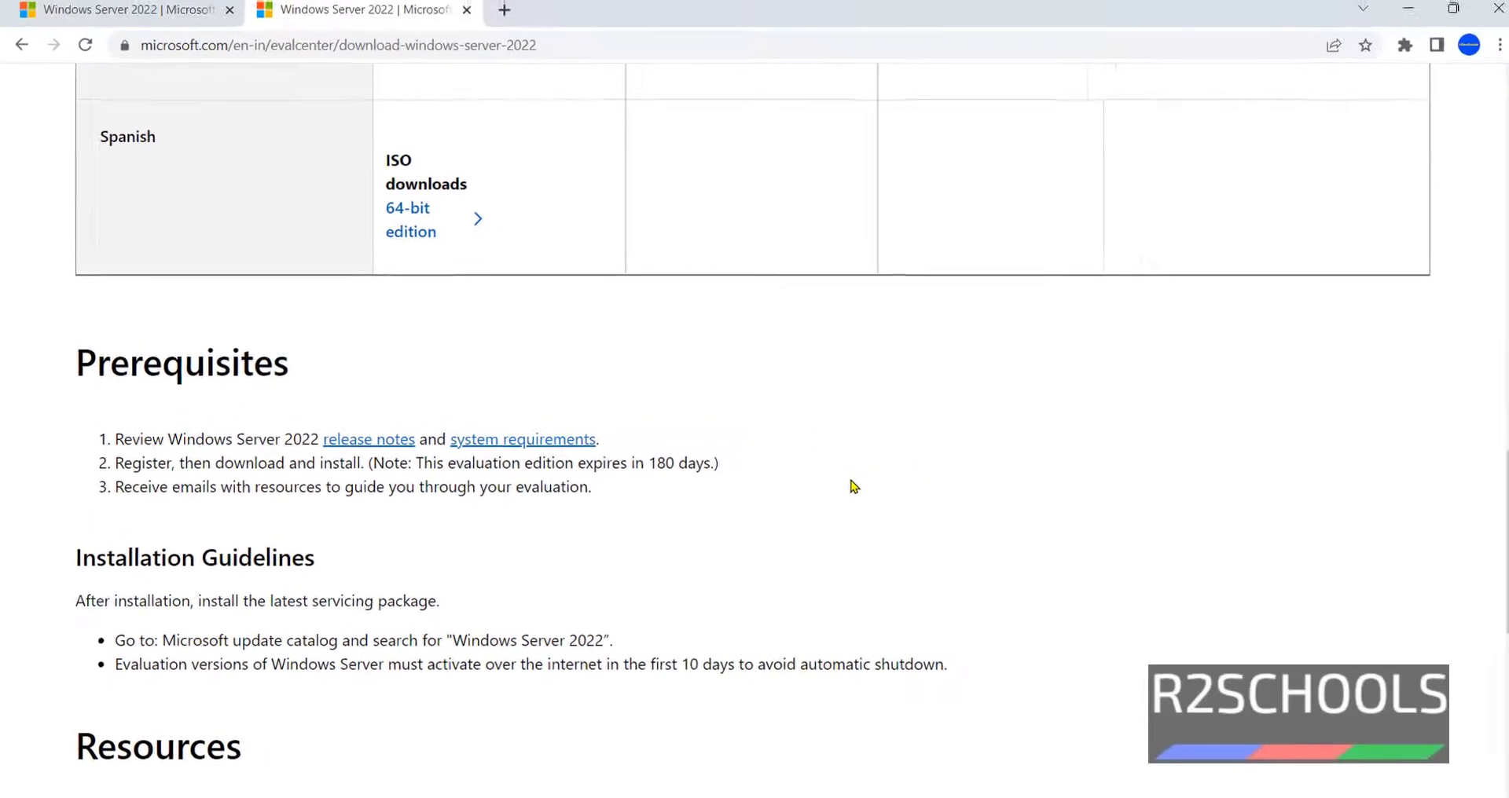
{"action": "scroll", "coordinate": [1061, 490], "scroll_direction": "up", "scroll_amount": 20}
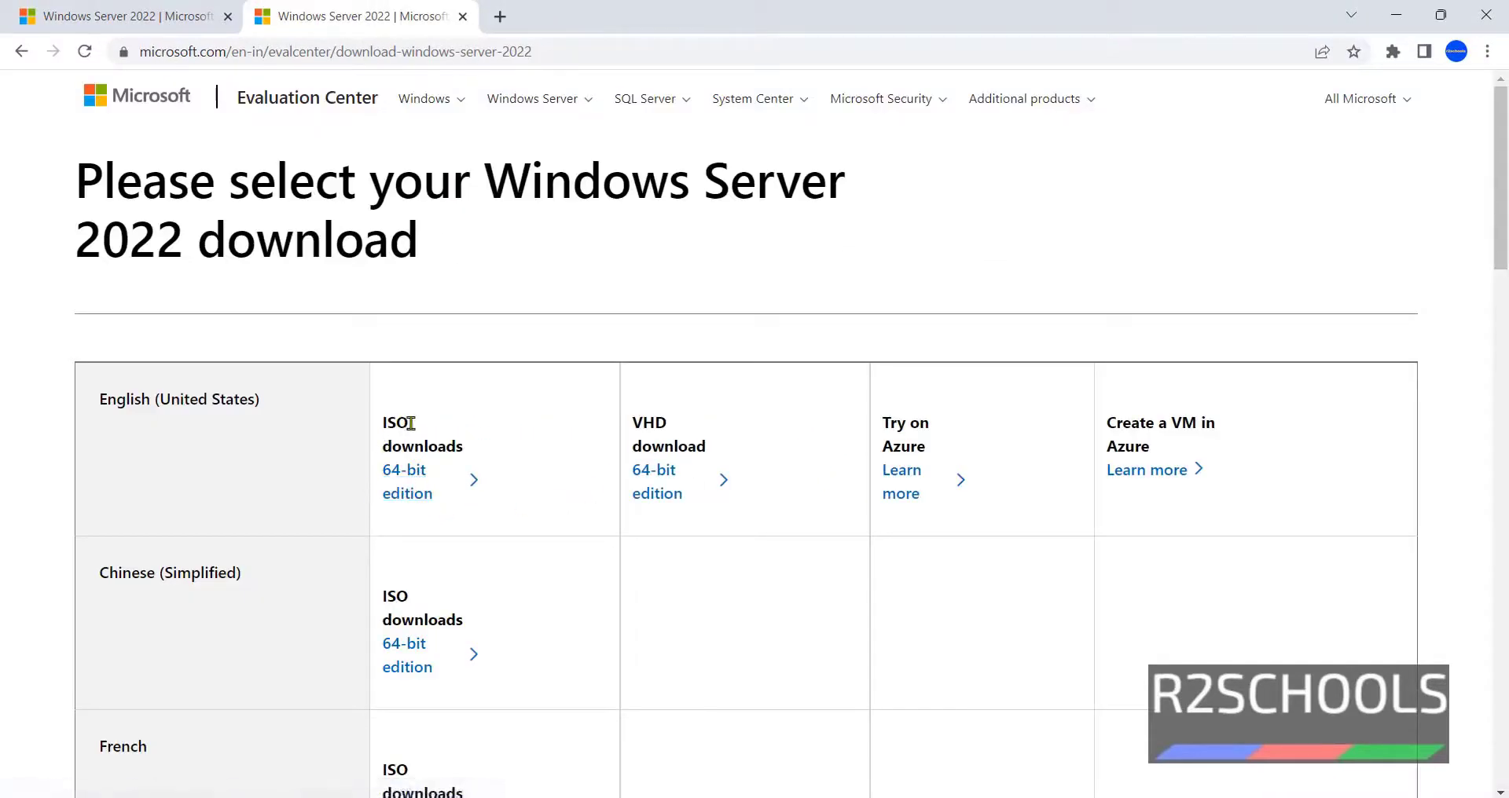
- Start the English 64-bit ISO download, then cancel this duplicate from the downloads page
{"action": "left_click", "coordinate": [414, 491]}
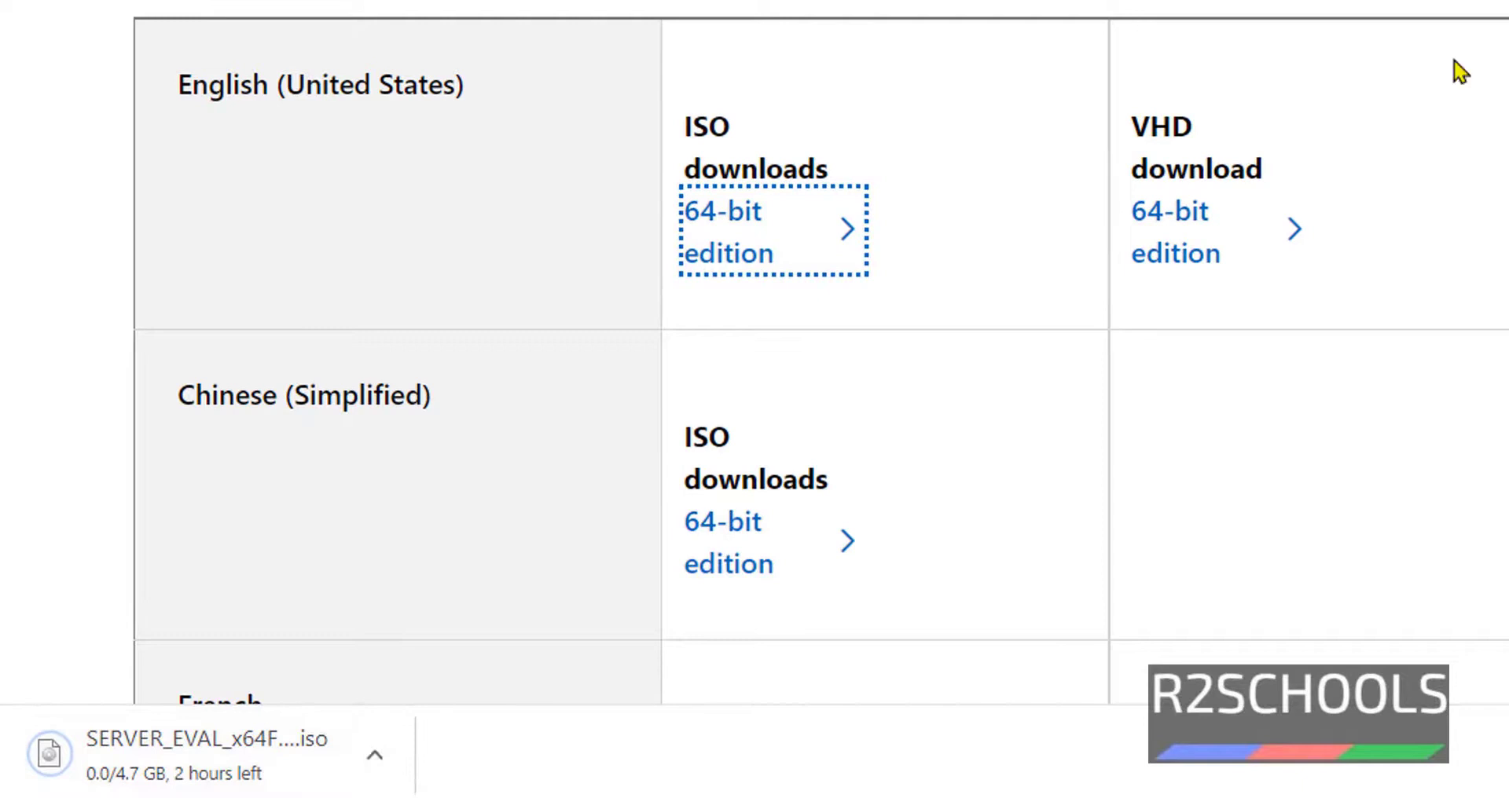
{"action": "left_click", "coordinate": [1387, 768]}
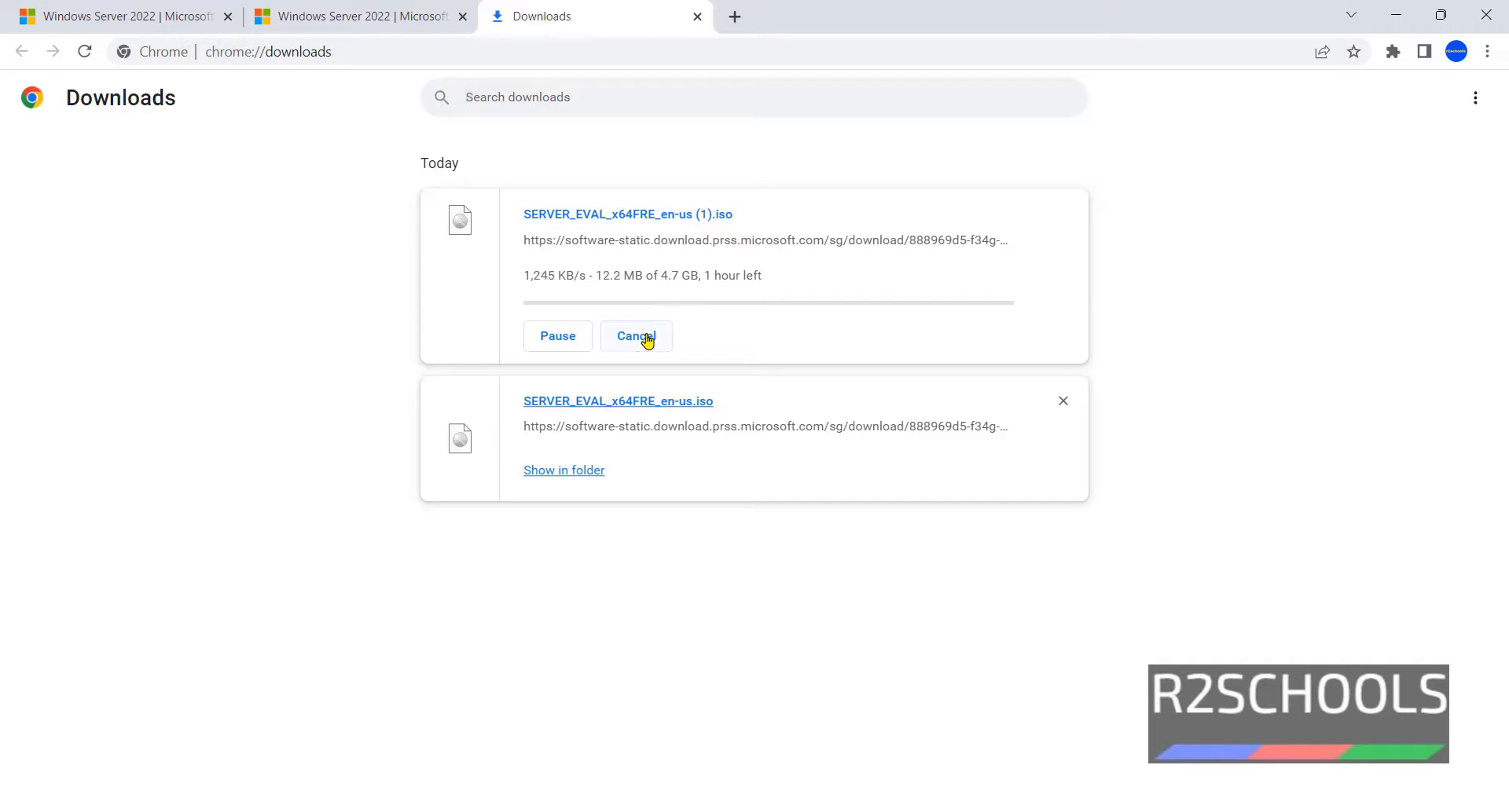
{"action": "left_click", "coordinate": [647, 339]}
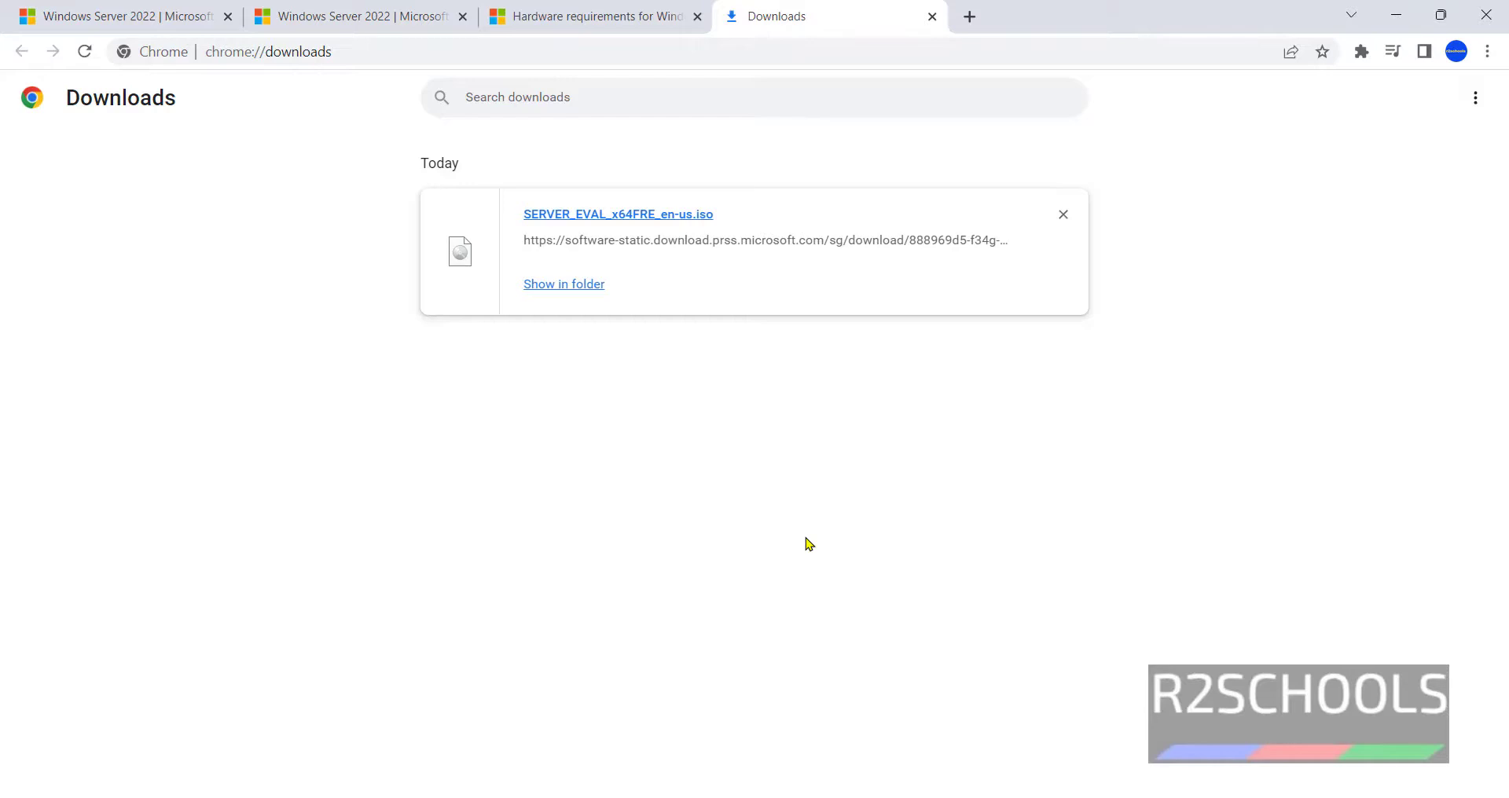
- Launch VMware Workstation 17 Player from a Start menu search for 'vmwa'
{"action": "key", "text": "super"}
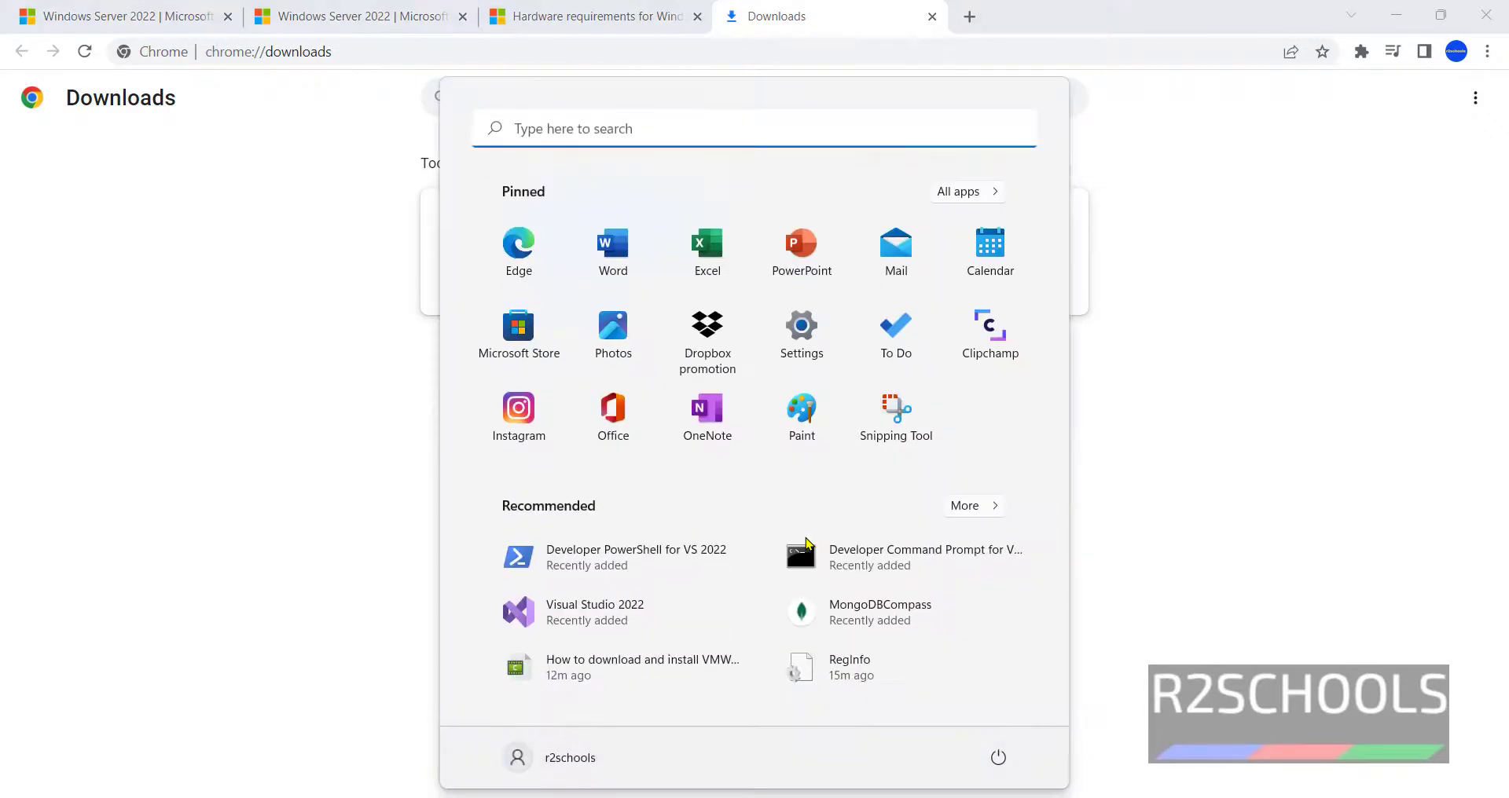
{"action": "type", "text": "vmwa"}
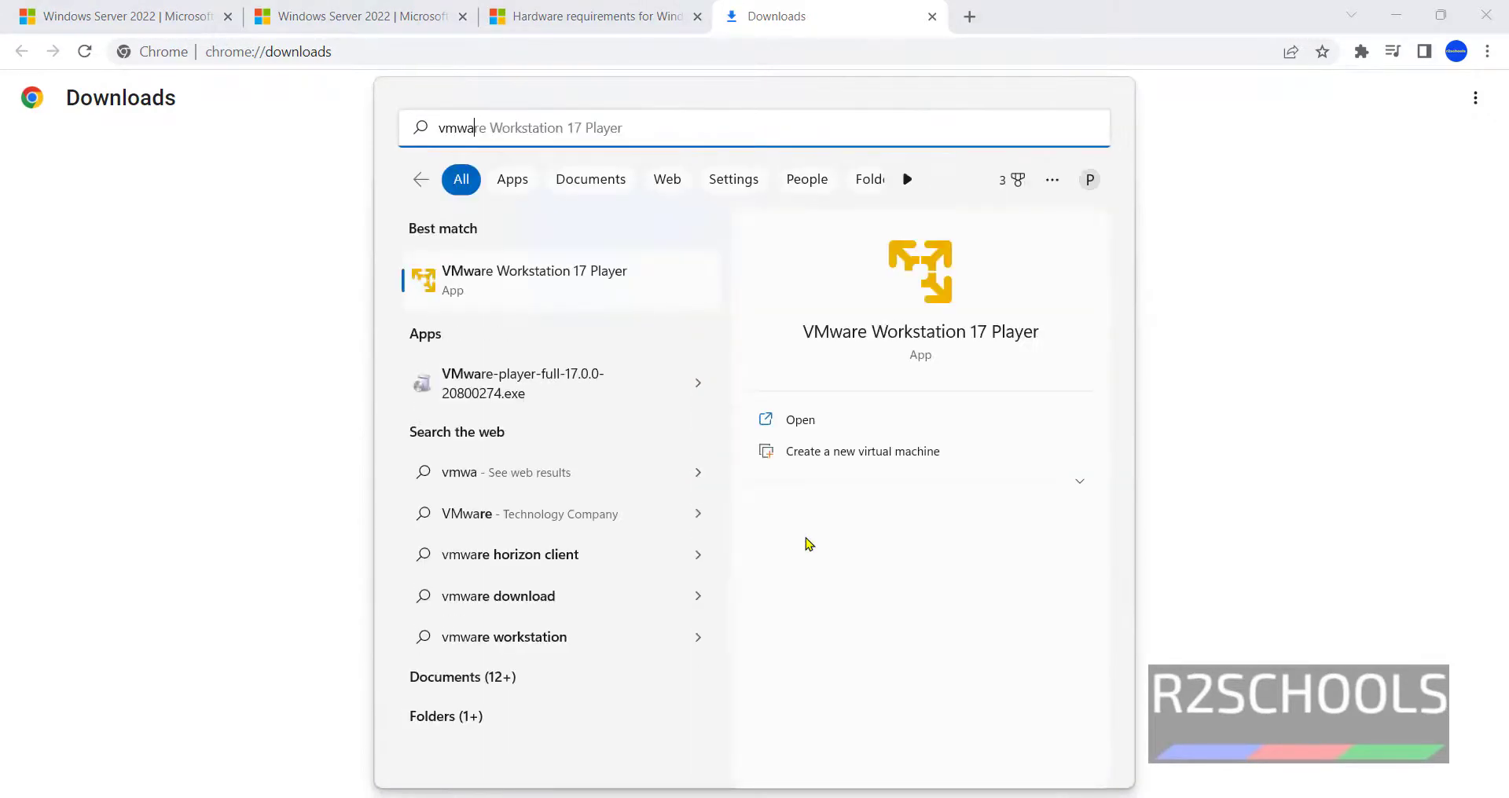
{"action": "left_click", "coordinate": [605, 303]}
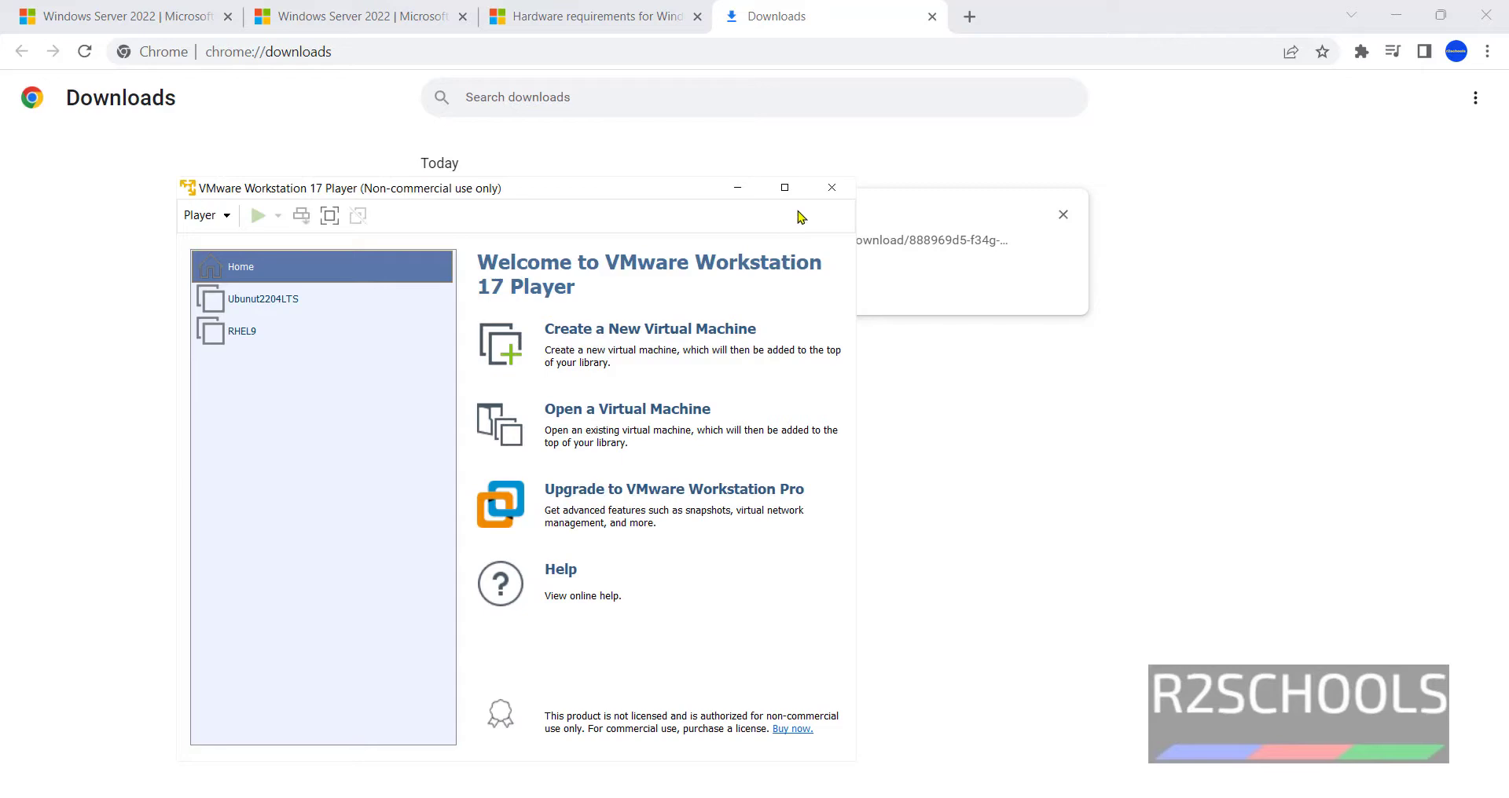
- Maximize Player and start a new VM with OS install deferred, guest Windows Server 2022
{"action": "left_click", "coordinate": [784, 189]}
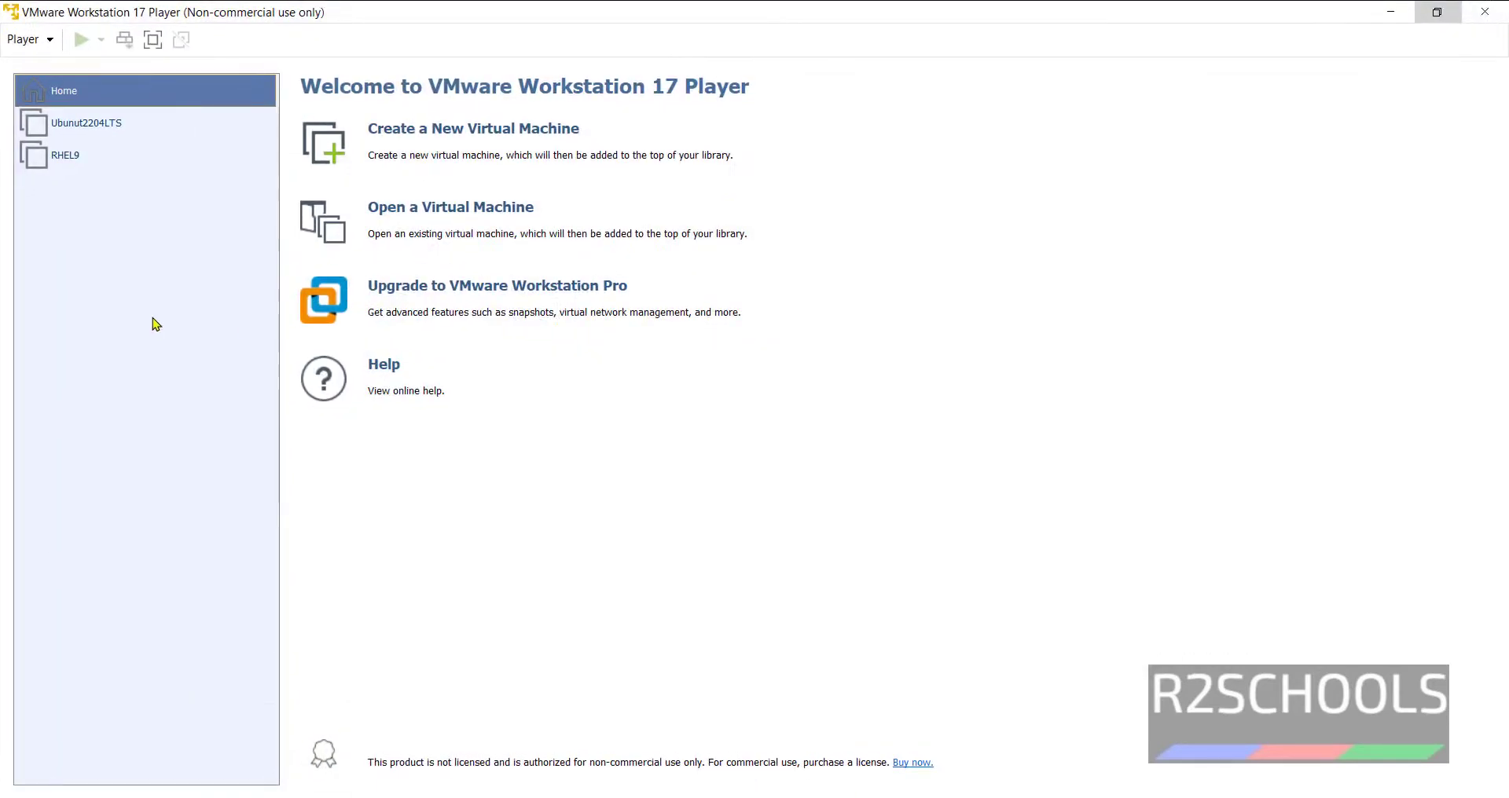
{"action": "left_click", "coordinate": [410, 141]}
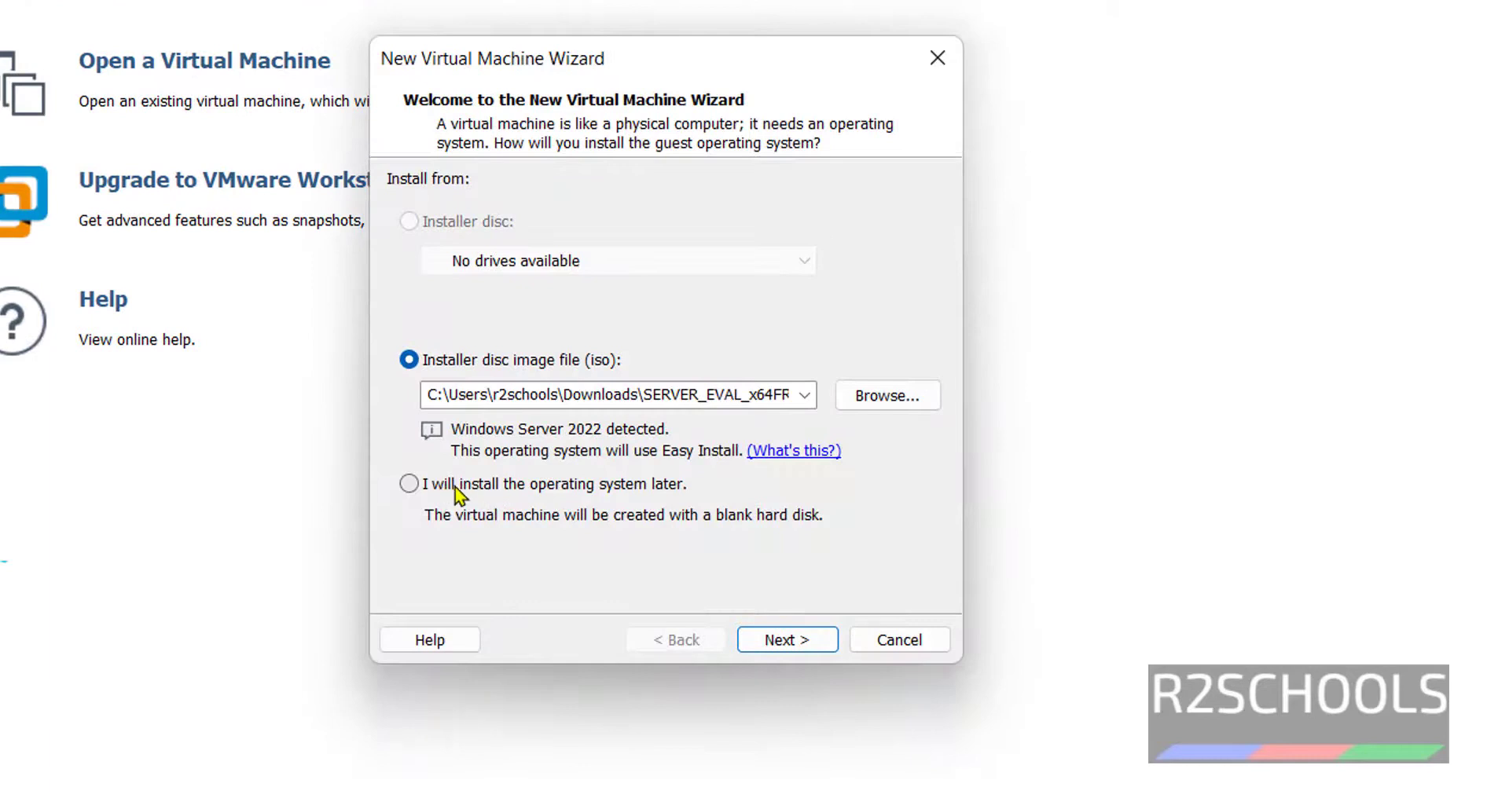
{"action": "left_click", "coordinate": [456, 491]}
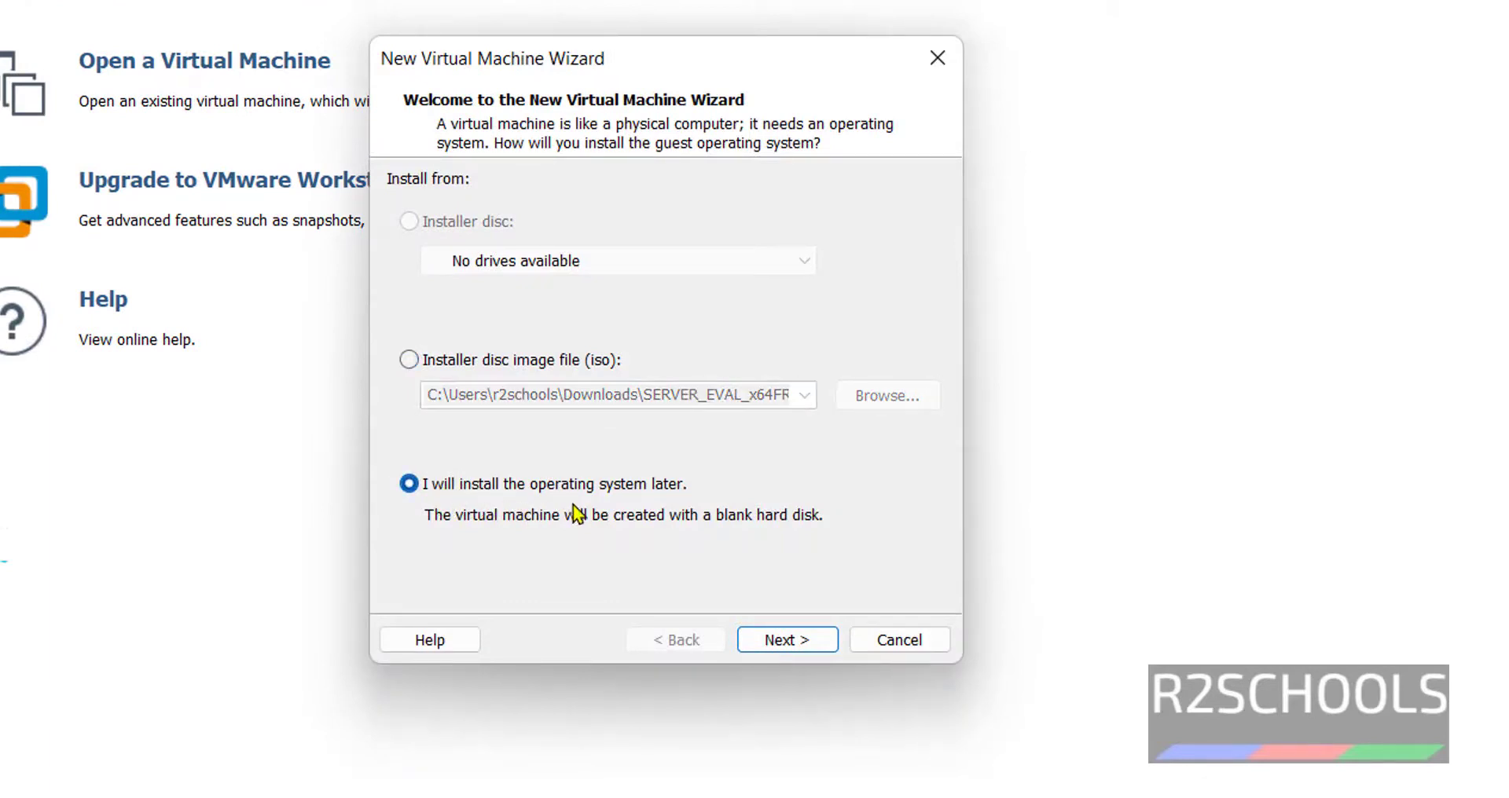
{"action": "left_click", "coordinate": [787, 642]}
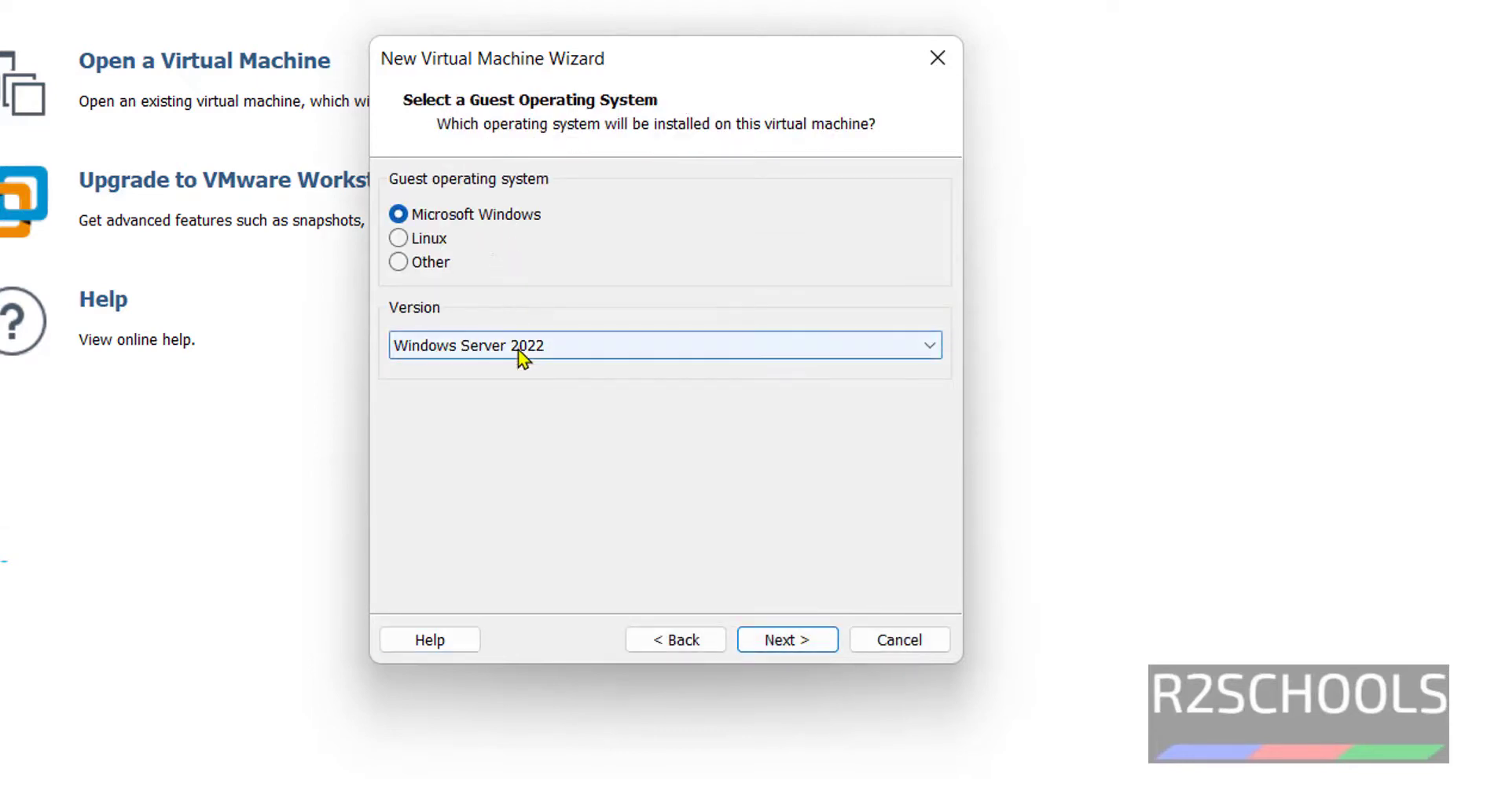
{"action": "left_click", "coordinate": [581, 354]}
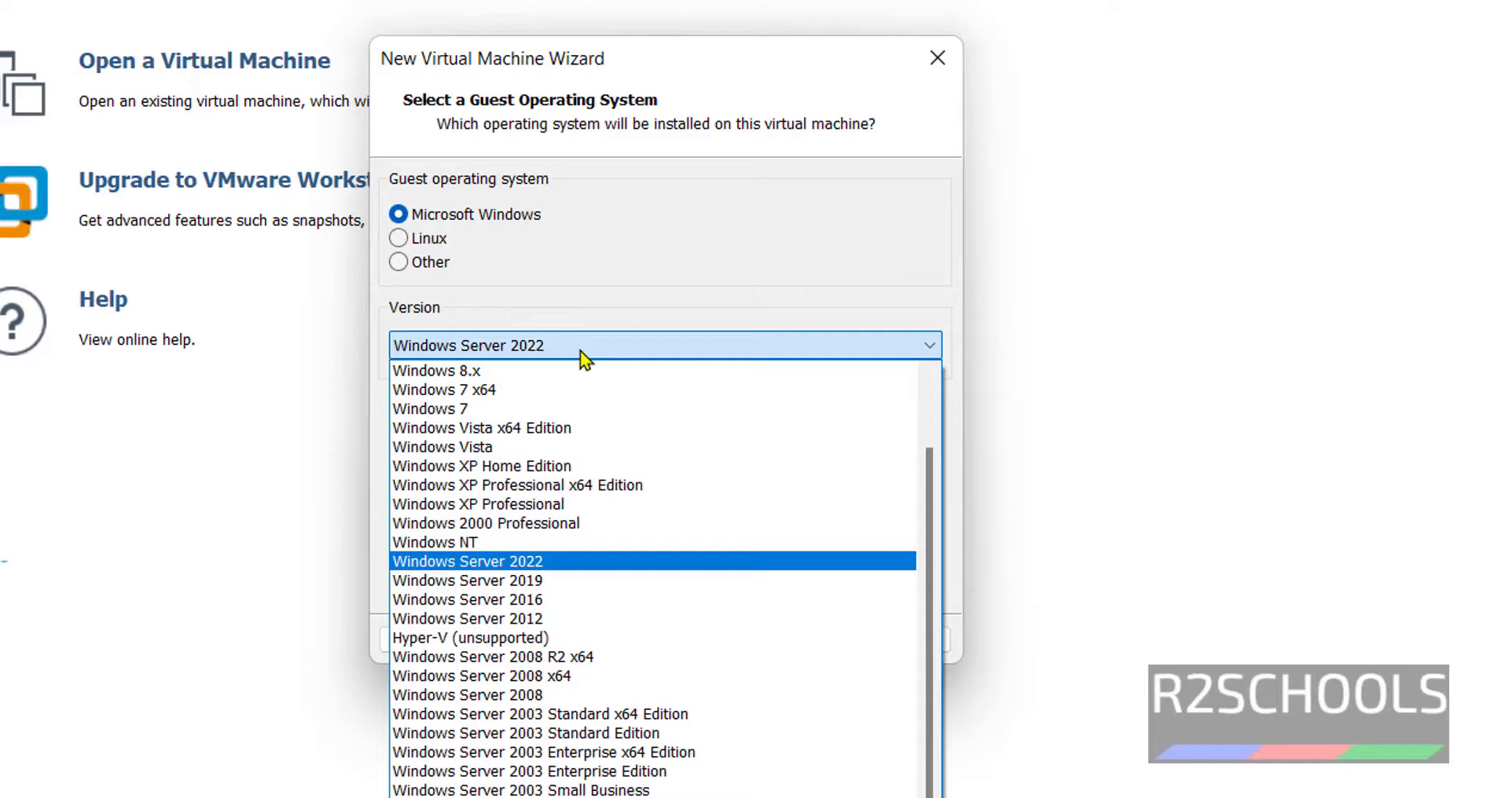
{"action": "left_click", "coordinate": [580, 351]}
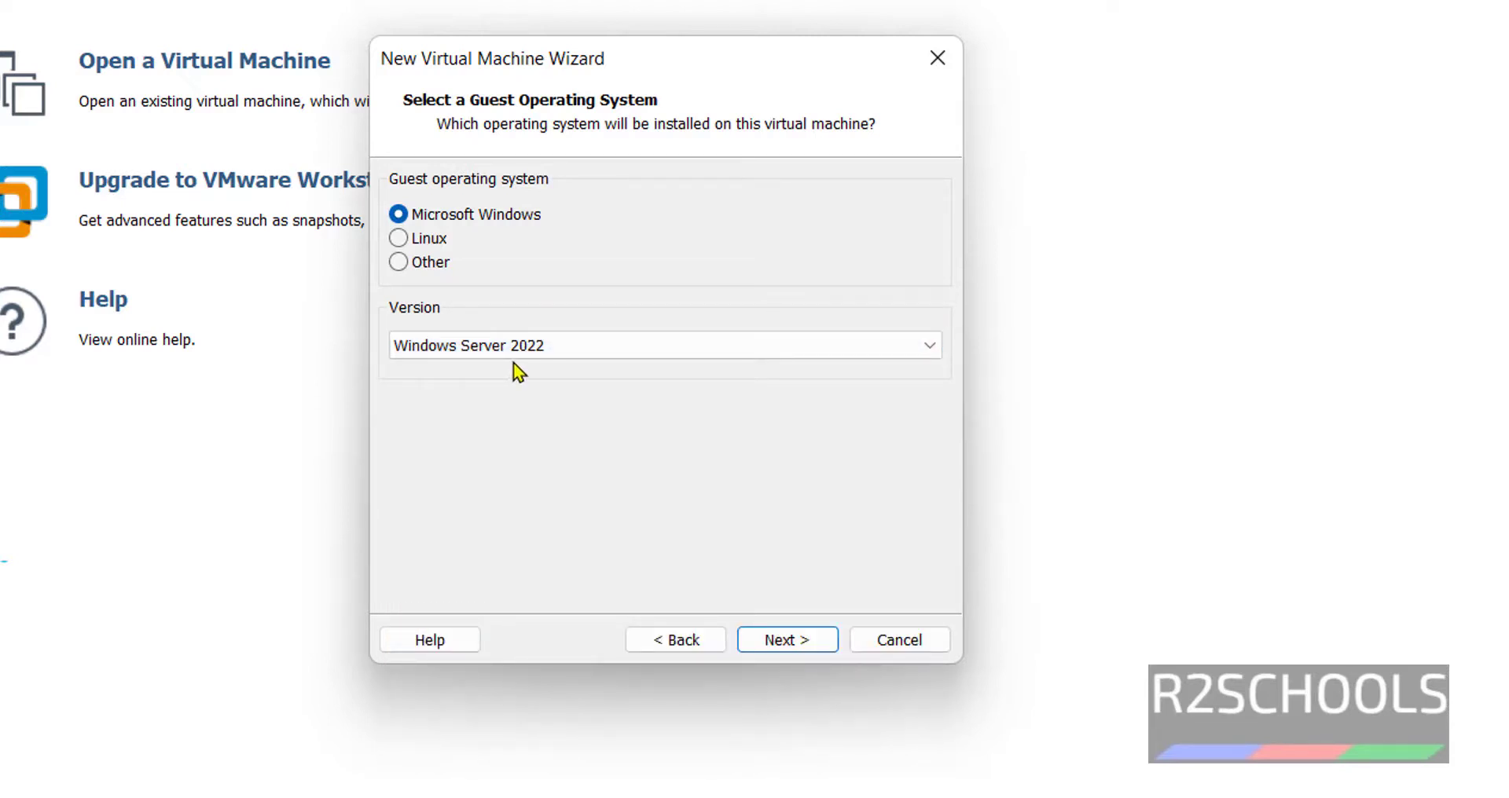
- Name the virtual machine WIN2022 and store its 60 GB disk as a single file
{"action": "left_click", "coordinate": [778, 642]}
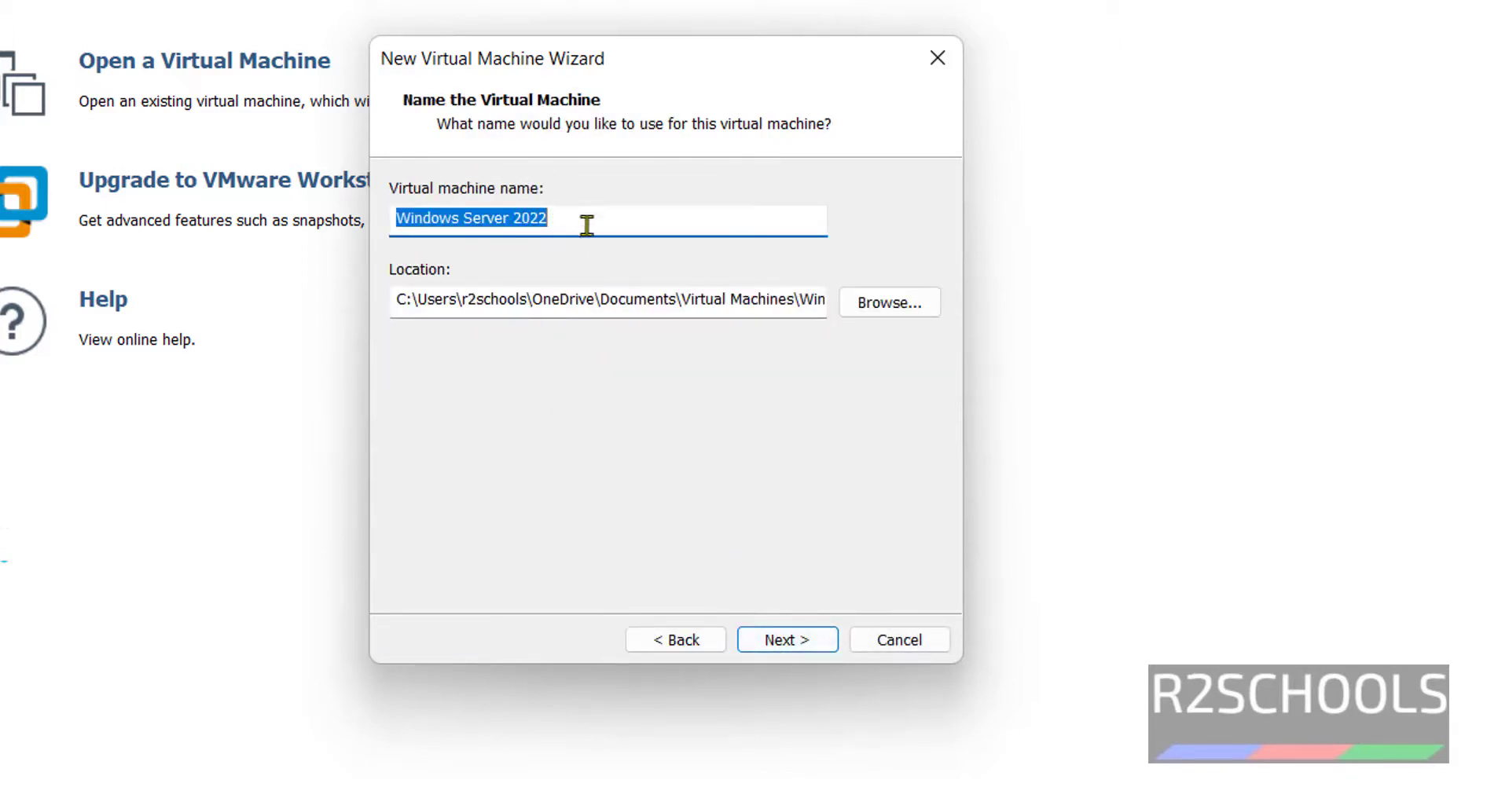
{"action": "type", "text": "WIN"}
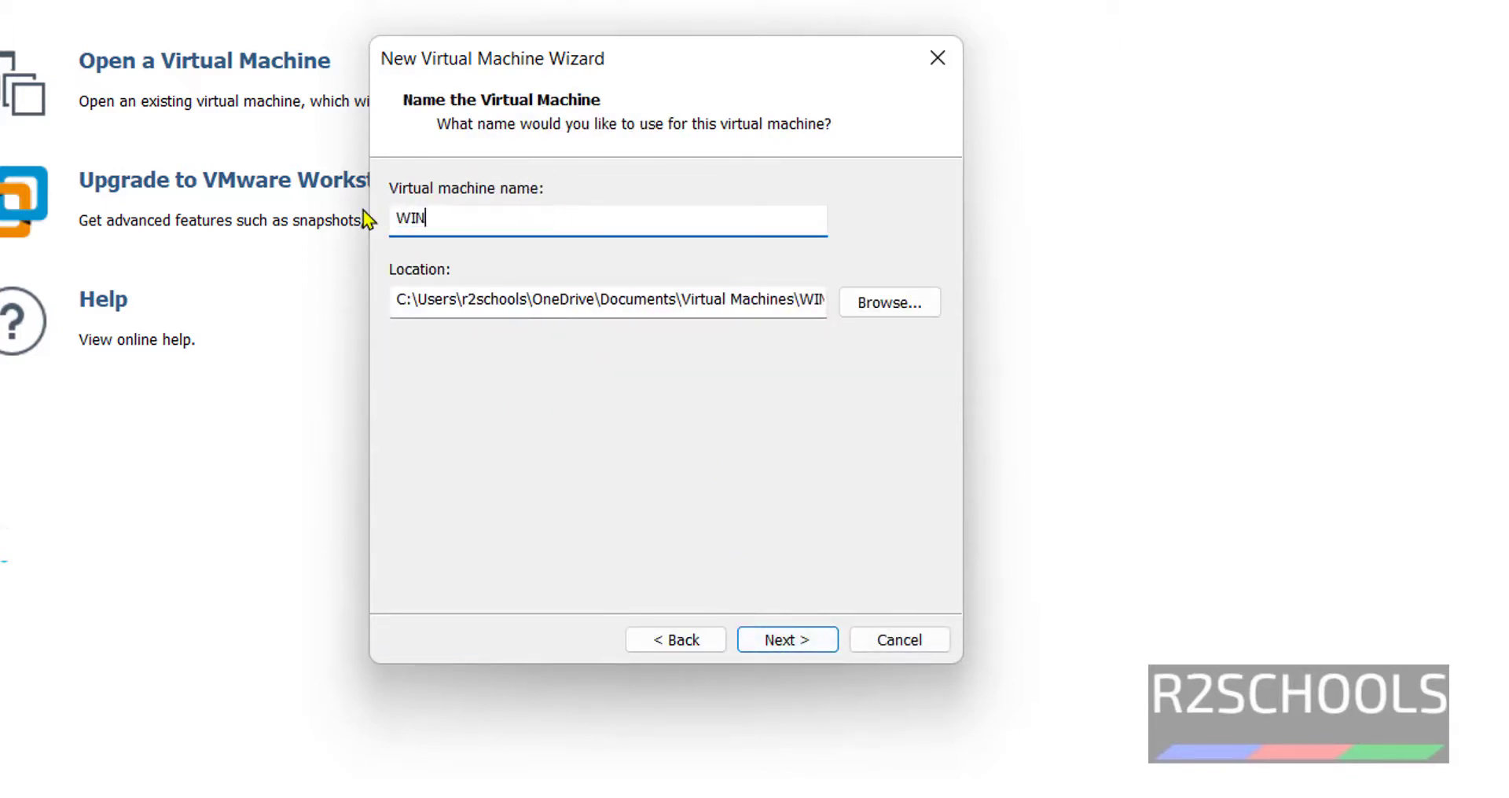
{"action": "type", "text": "2022"}
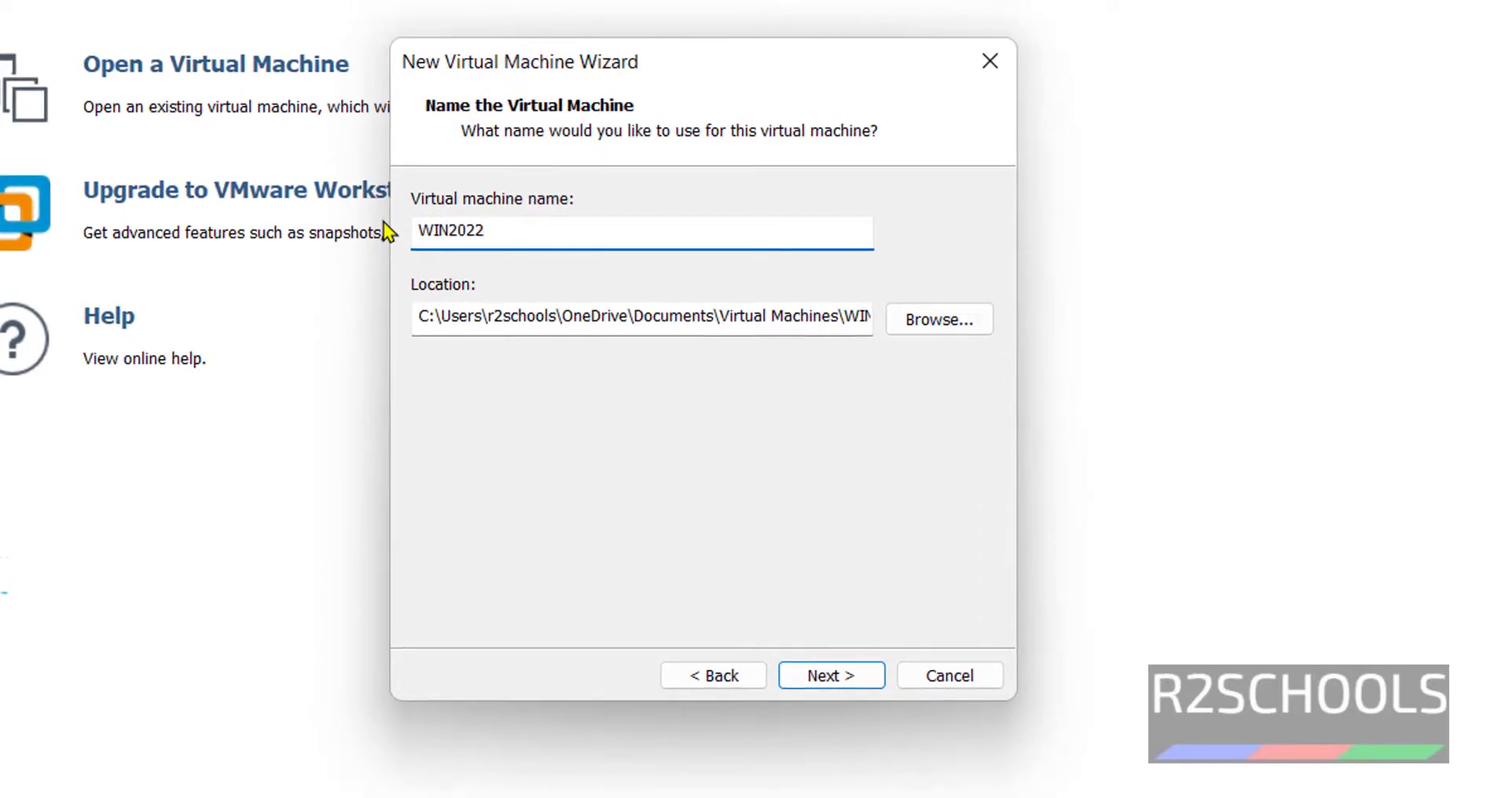
{"action": "left_click", "coordinate": [850, 678]}
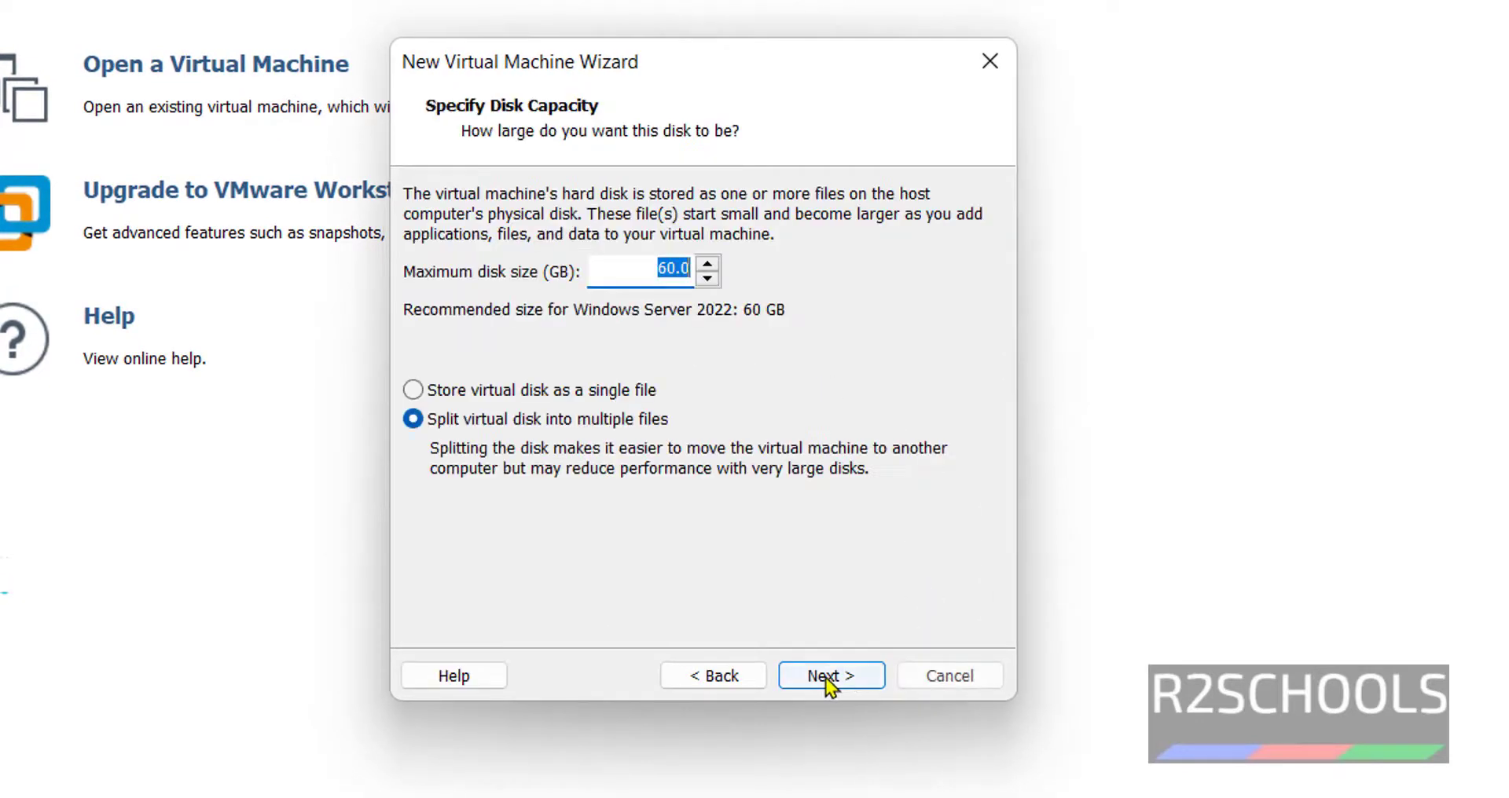
{"action": "left_click", "coordinate": [530, 391]}
{"action": "left_click_drag", "start_coordinate": [633, 272], "coordinate": [700, 273]}
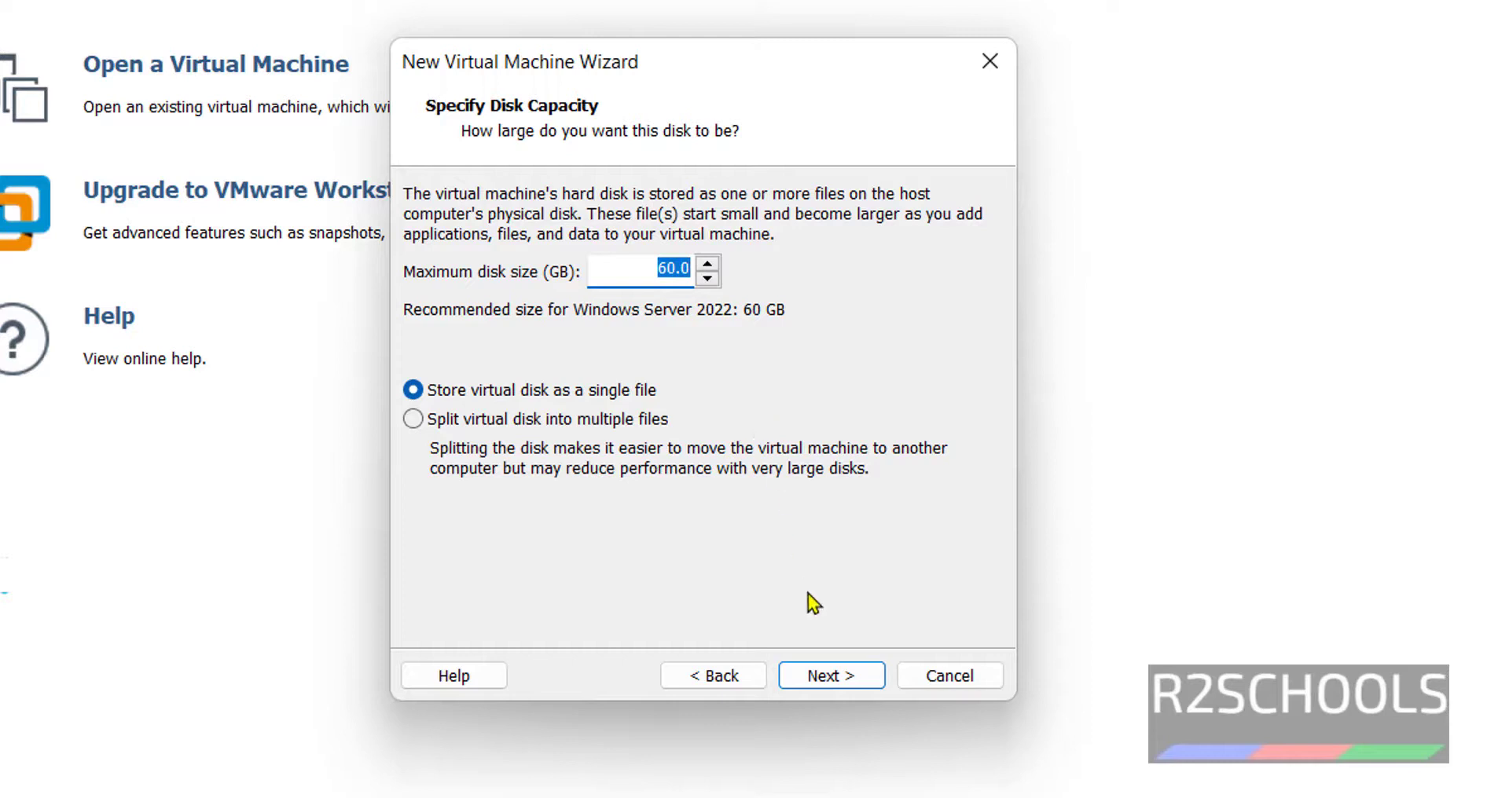
- Raise WIN2022's memory to 4096 MB under Customize Hardware and finish the wizard
{"action": "left_click", "coordinate": [825, 674]}
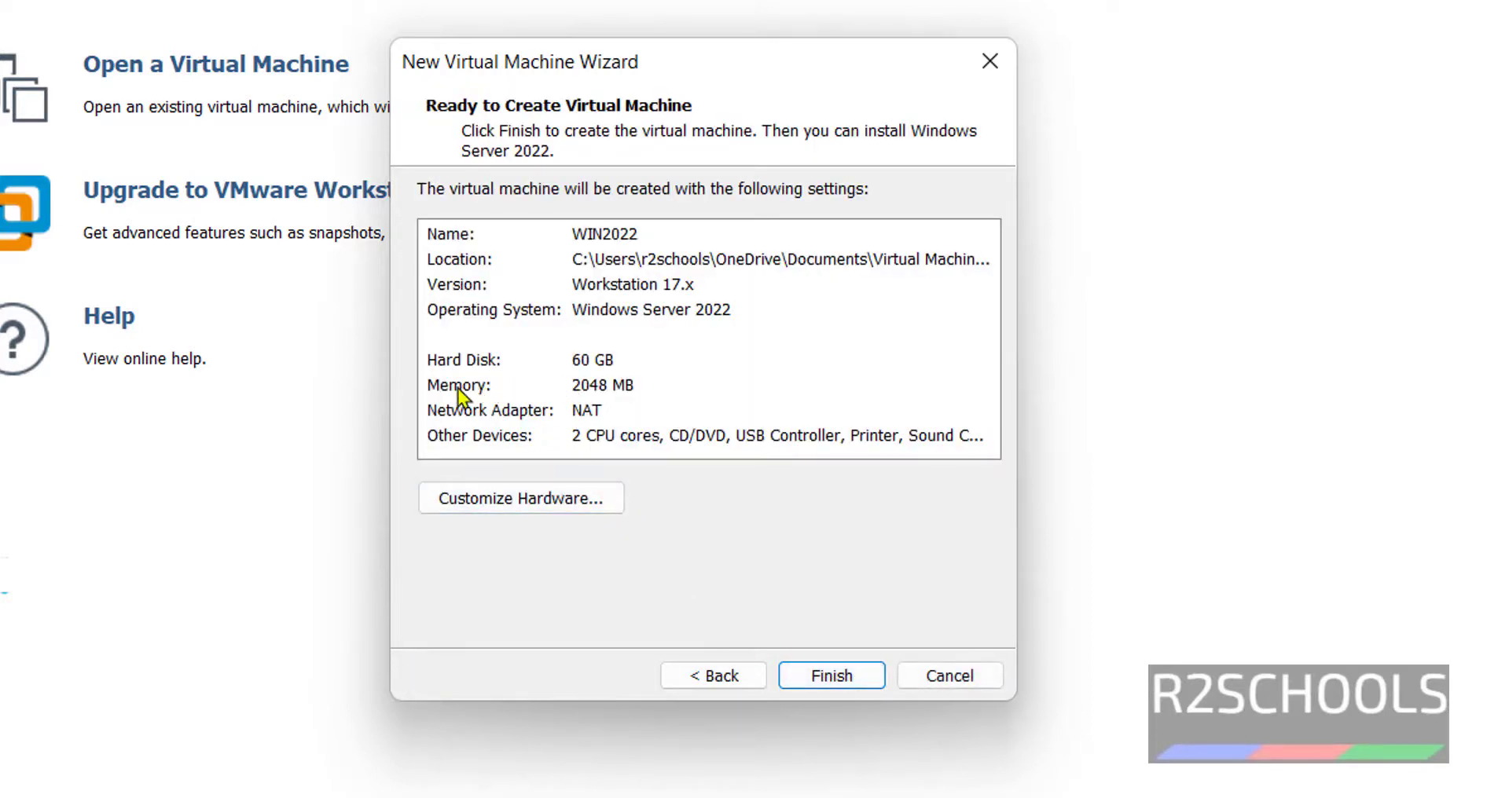
{"action": "left_click", "coordinate": [457, 388]}
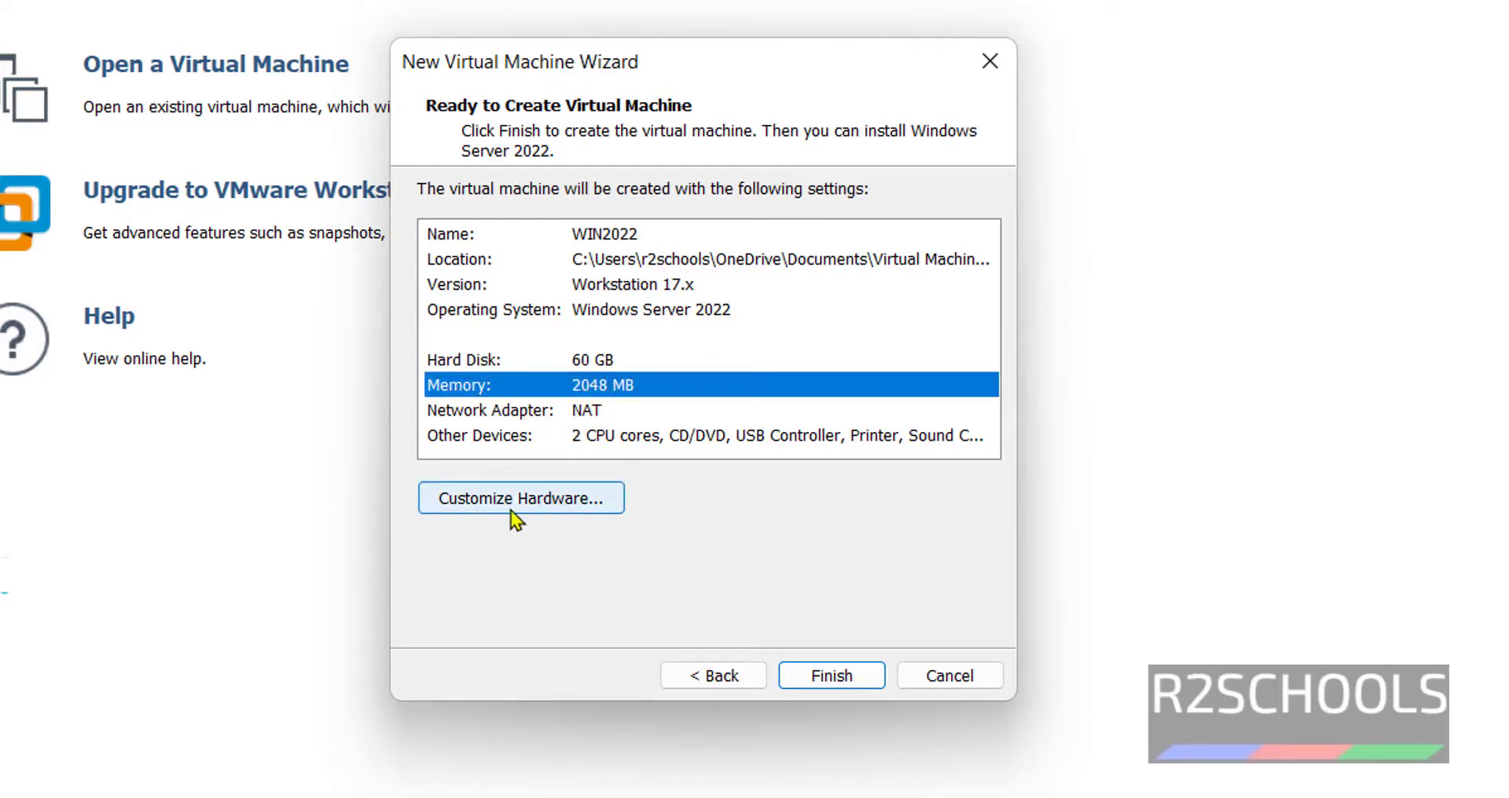
{"action": "left_click", "coordinate": [558, 499]}
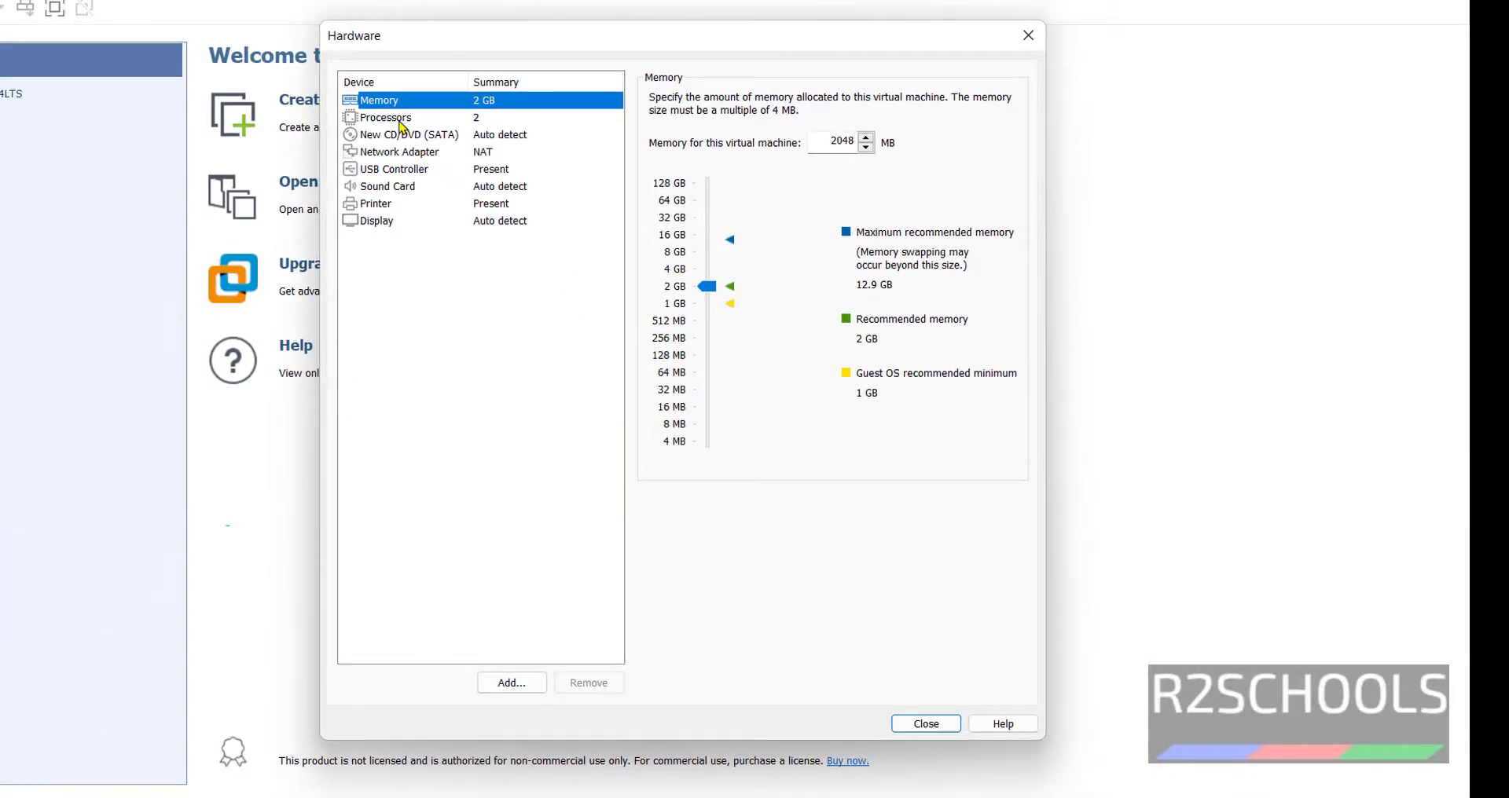
{"action": "left_click_drag", "start_coordinate": [708, 287], "coordinate": [714, 275]}
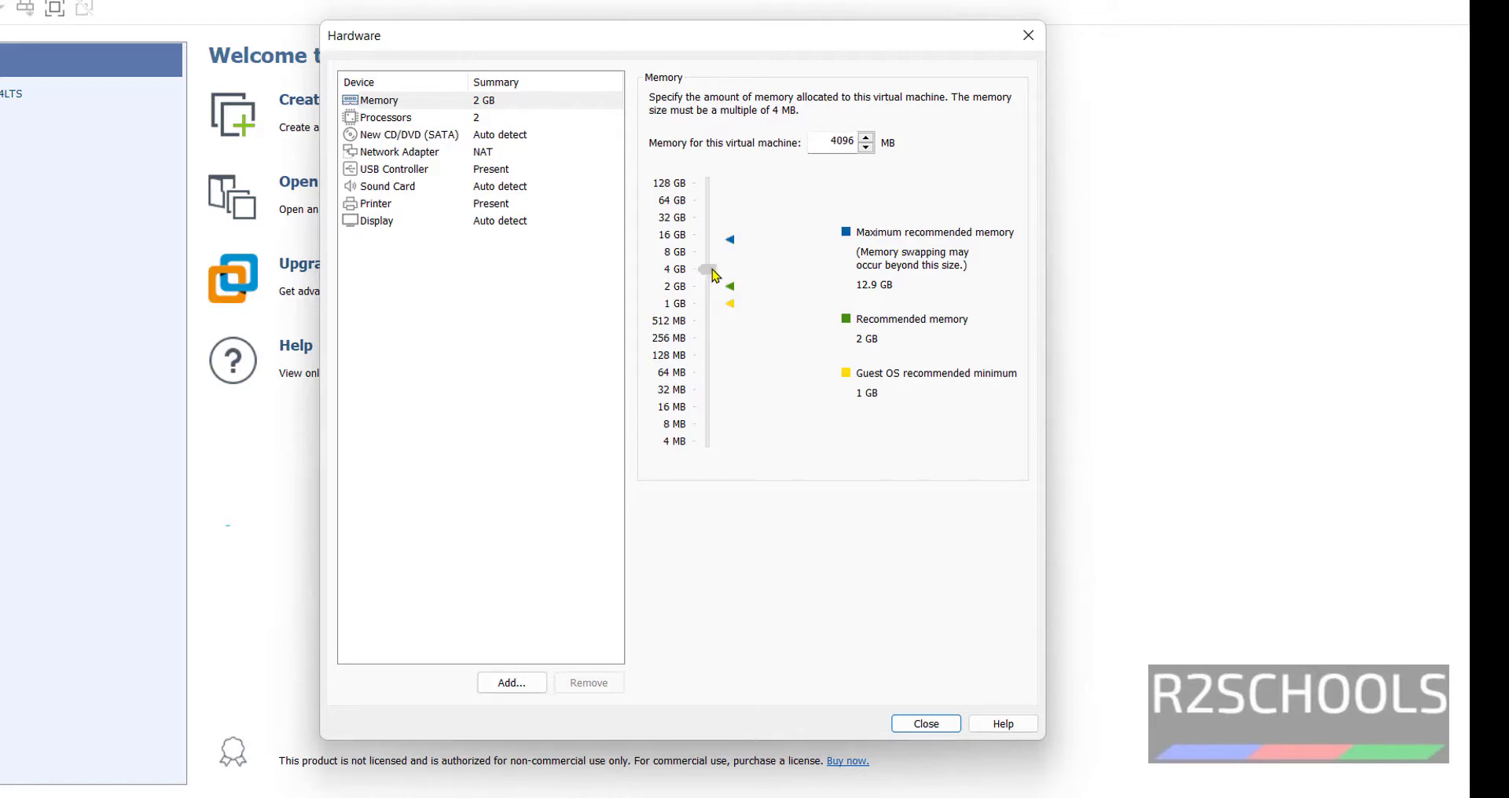
{"action": "left_click_drag", "start_coordinate": [817, 141], "coordinate": [852, 142]}
{"action": "left_click", "coordinate": [925, 724]}
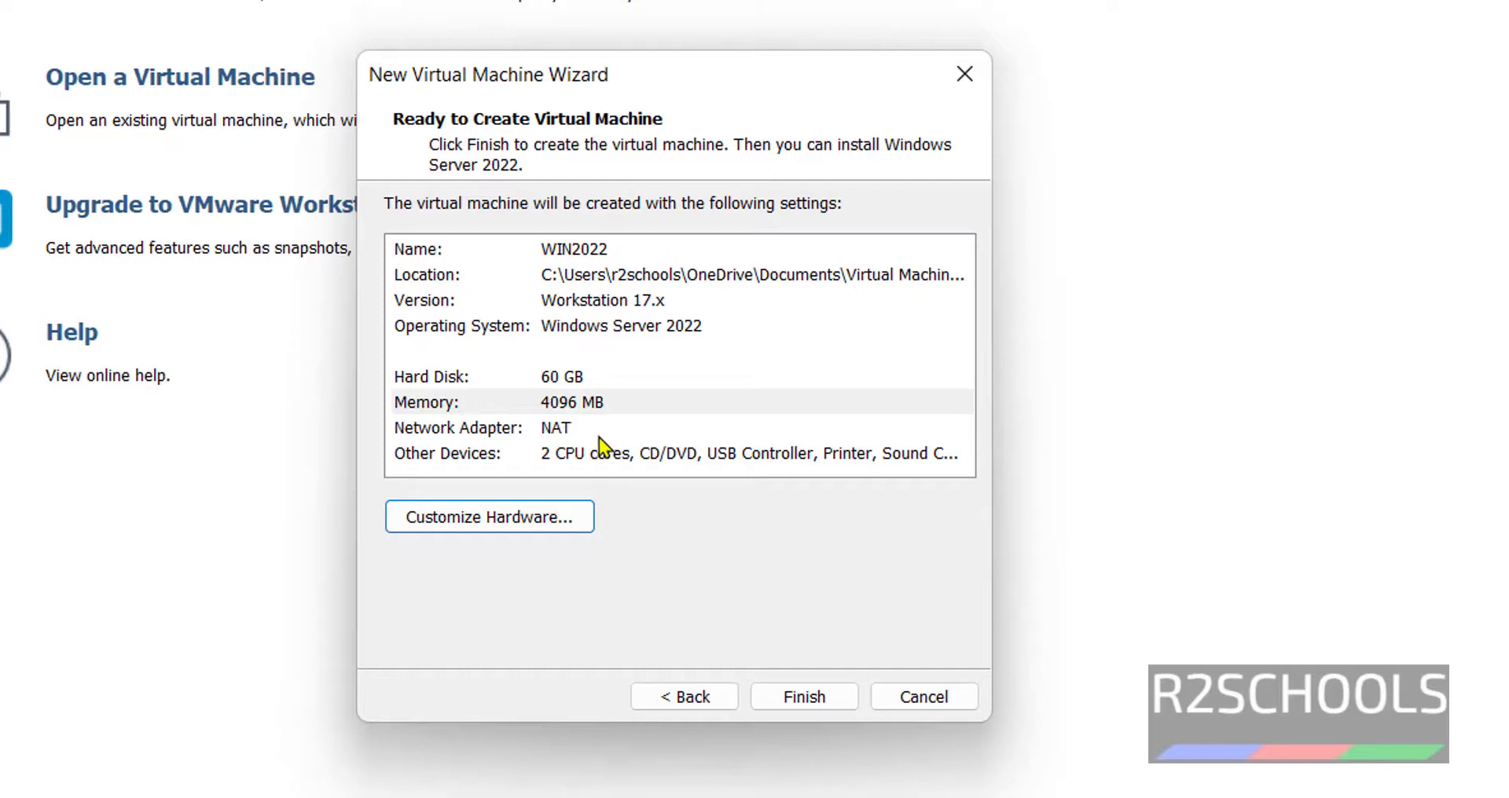
{"action": "left_click", "coordinate": [792, 701]}
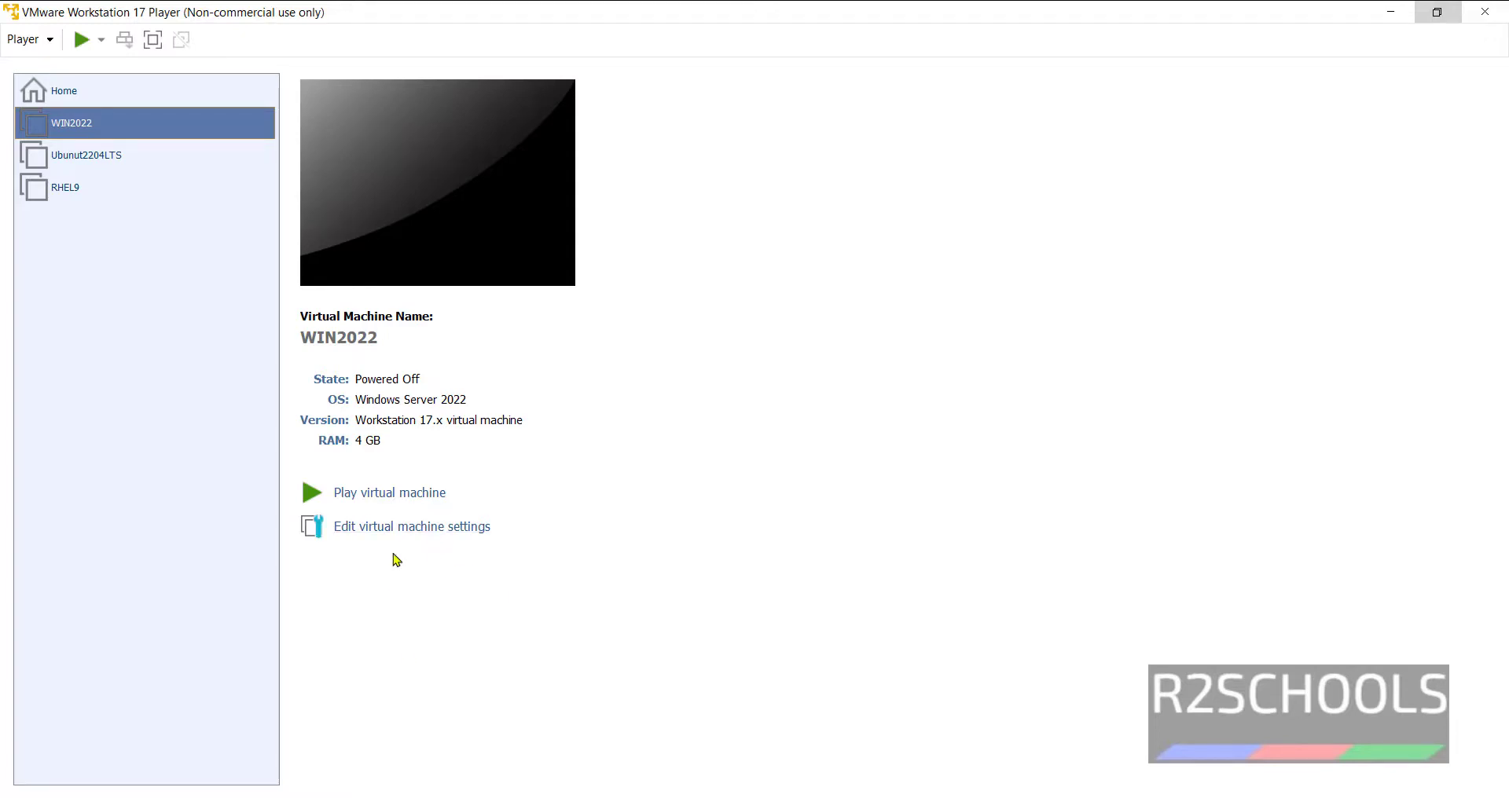
- Set WIN2022's CD/DVD (SATA) drive to use SERVER_EVAL_x64FRE_en-us.iso from Downloads
{"action": "left_click", "coordinate": [402, 529]}
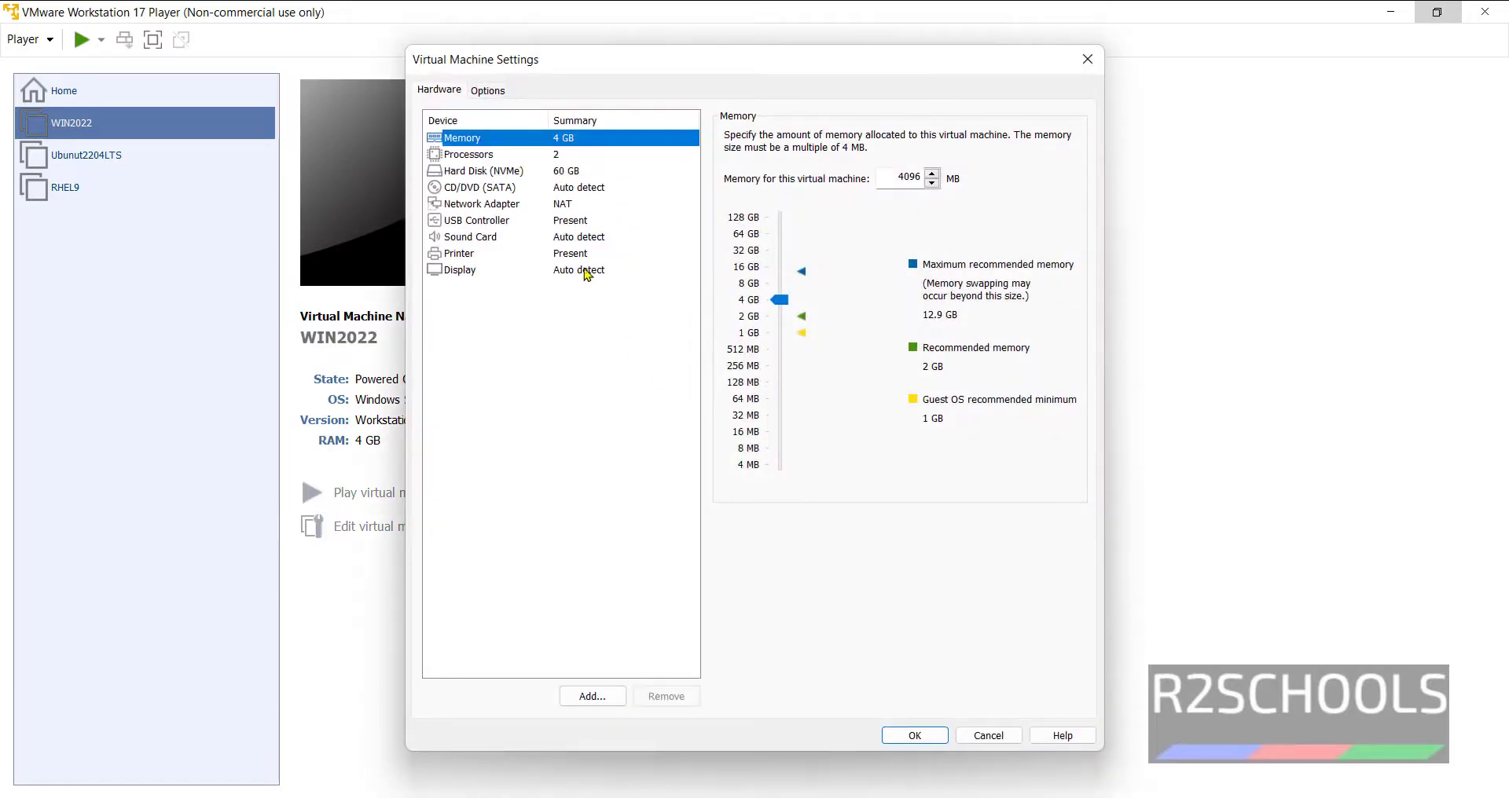
{"action": "left_click", "coordinate": [521, 193]}
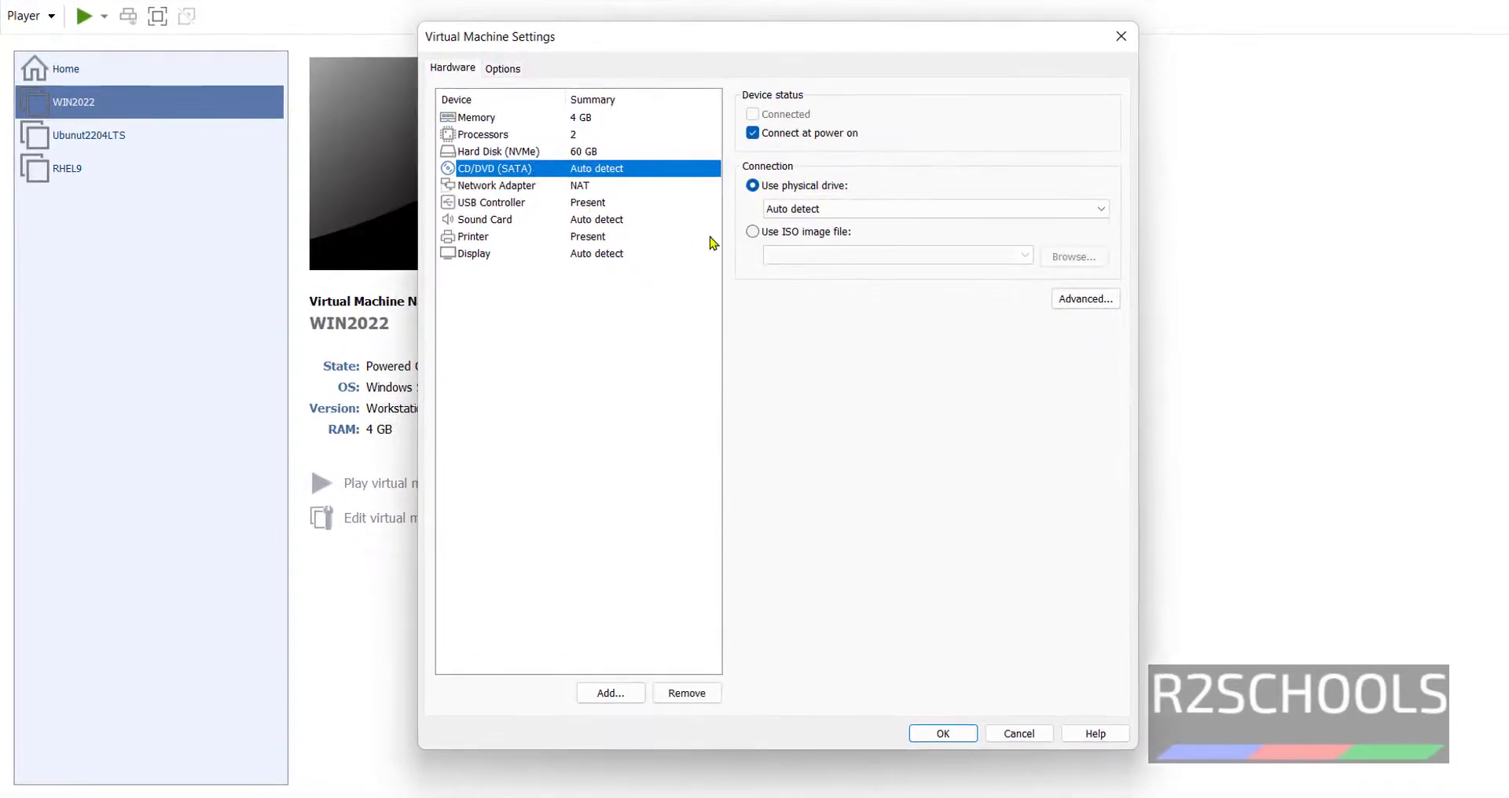
{"action": "left_click", "coordinate": [753, 236]}
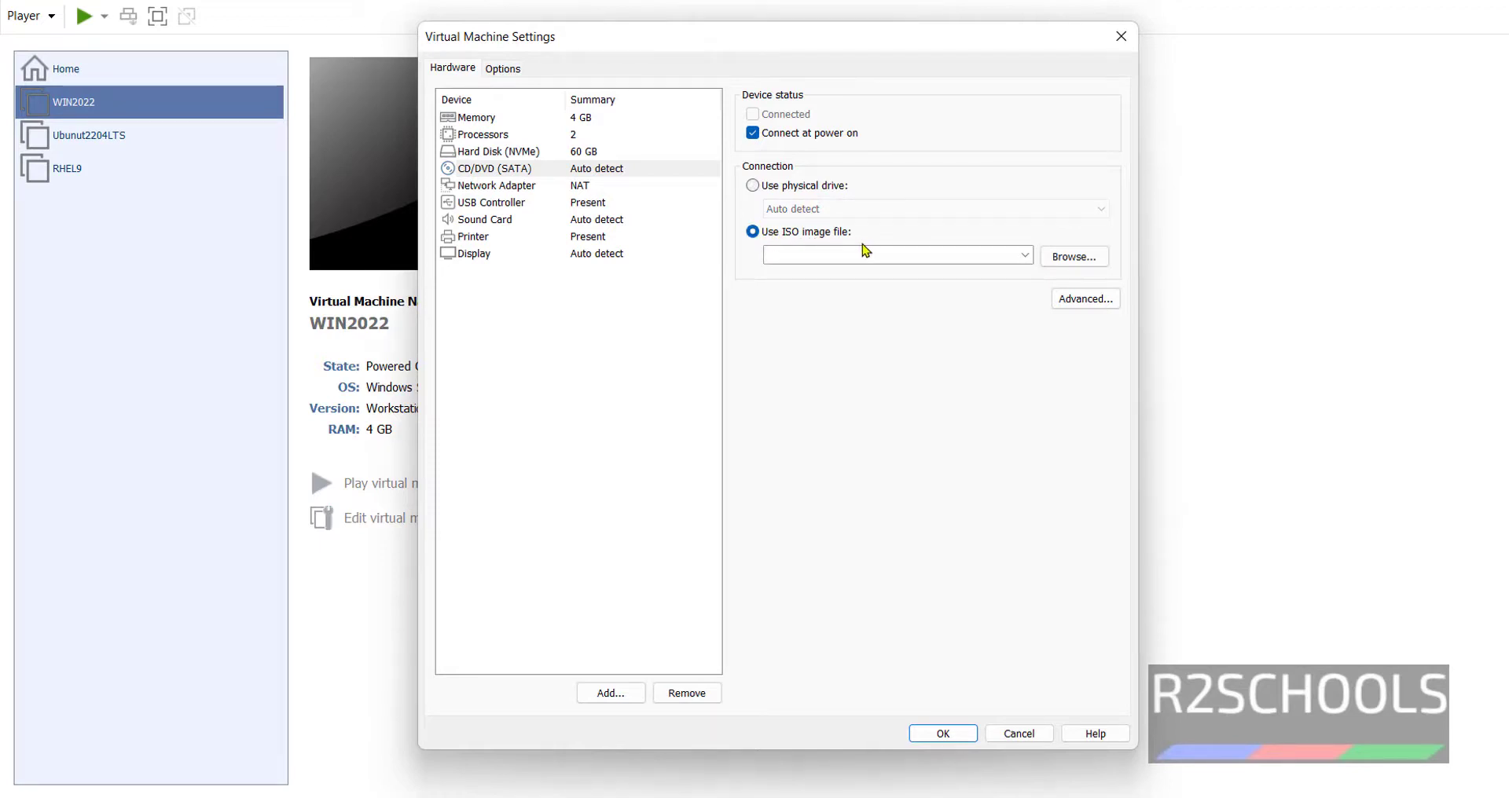
{"action": "left_click", "coordinate": [1069, 257]}
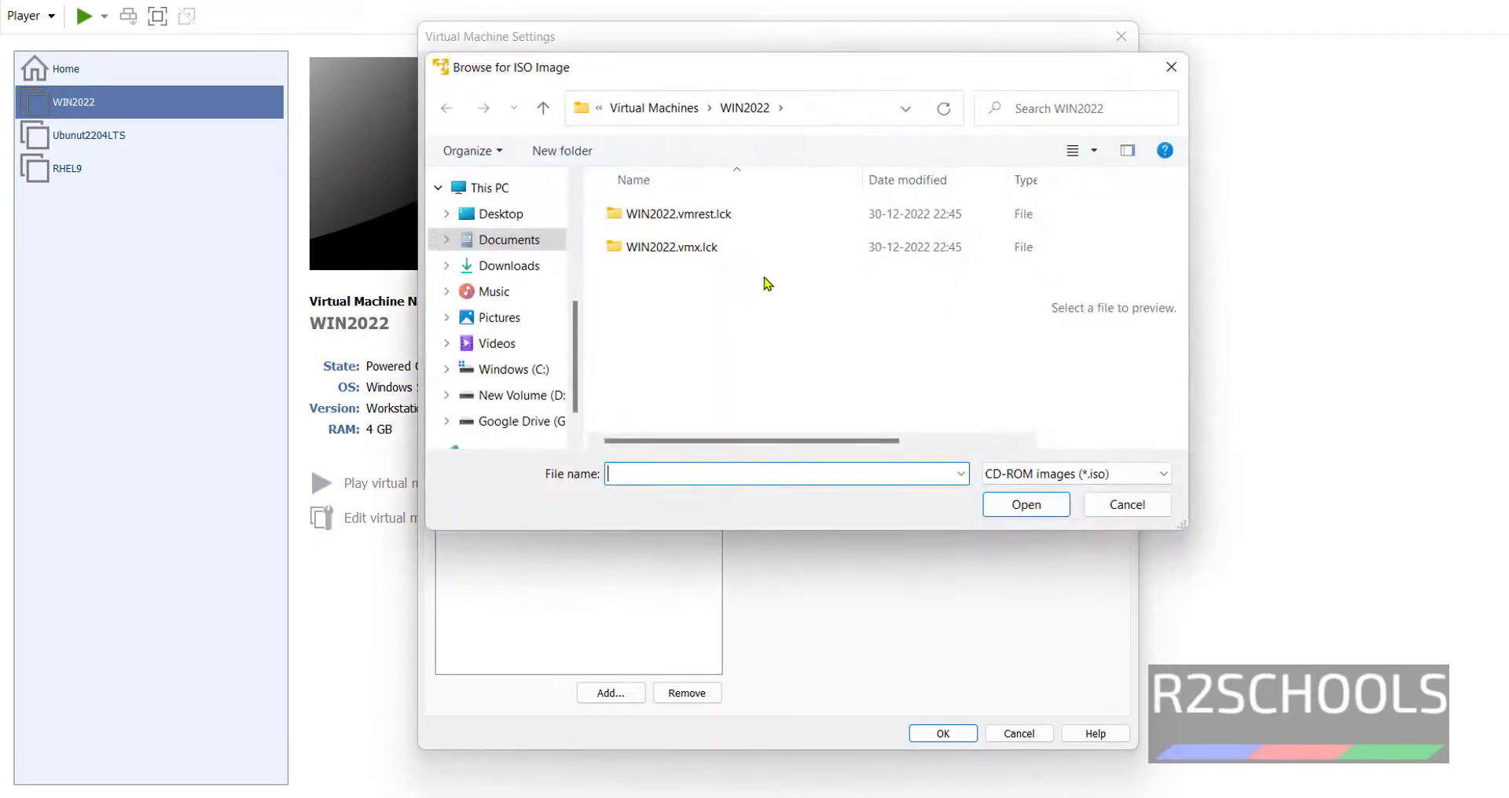
{"action": "left_click", "coordinate": [469, 268]}
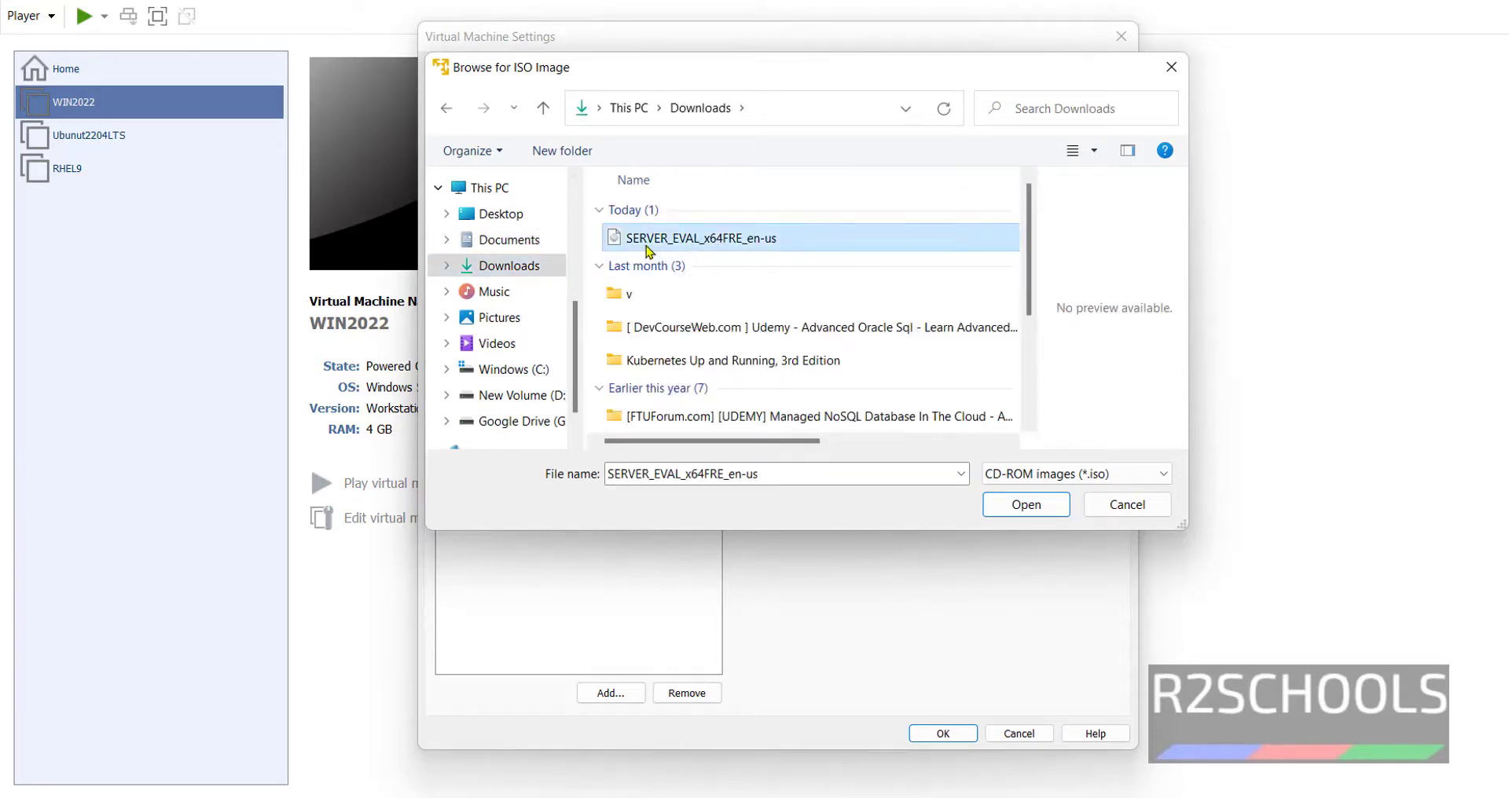
{"action": "left_click", "coordinate": [1024, 505]}
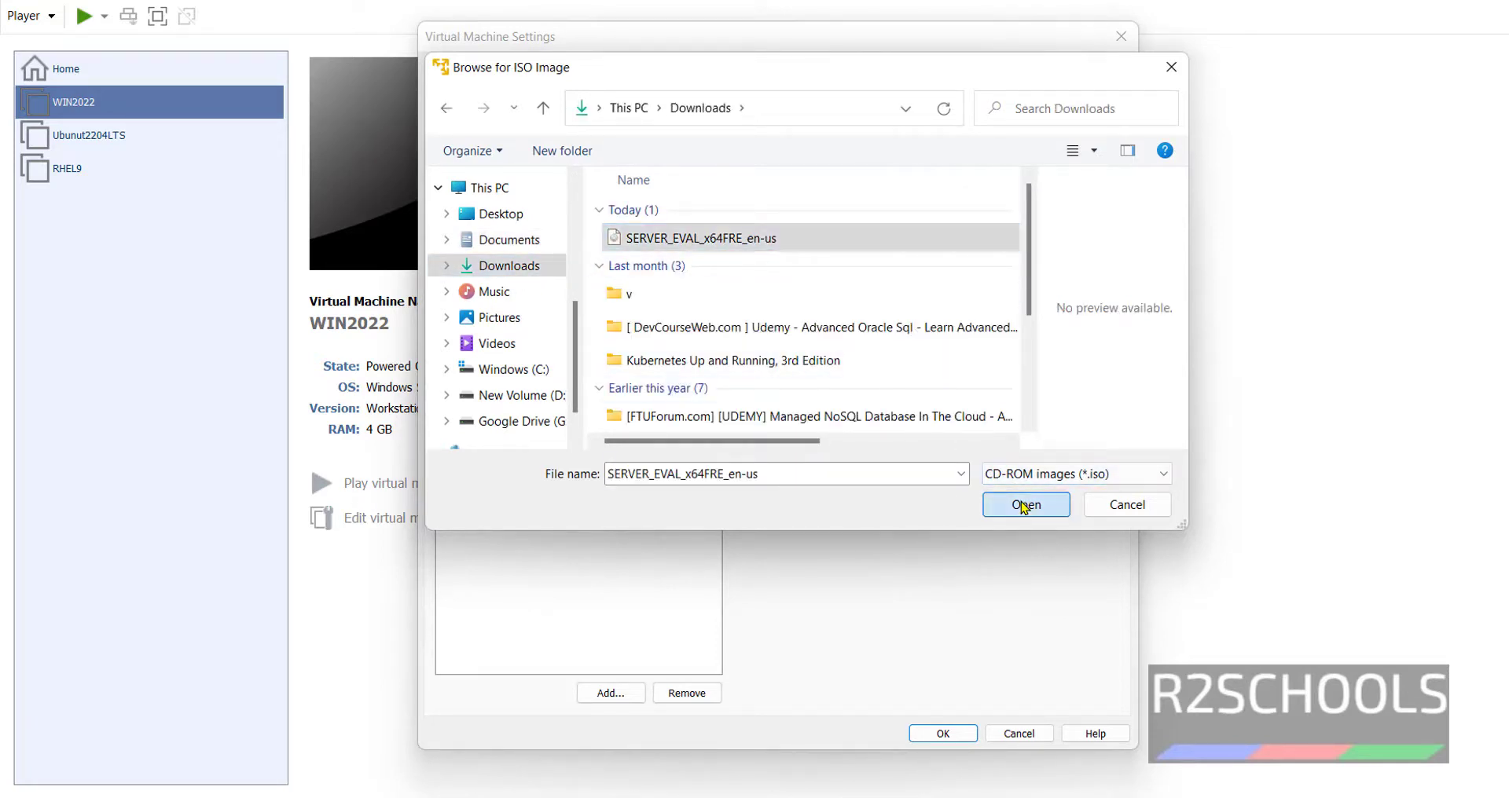
{"action": "left_click", "coordinate": [943, 733]}
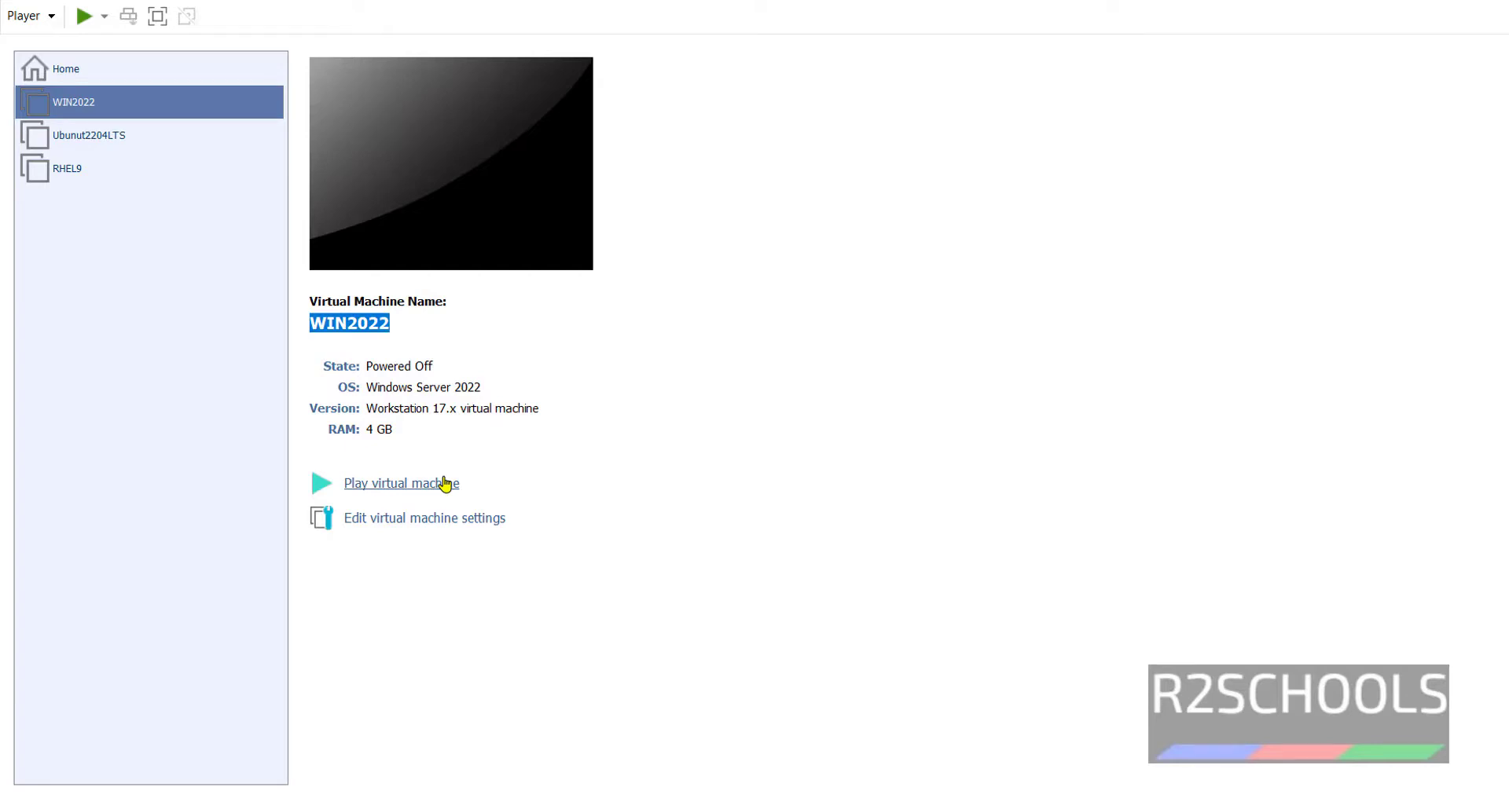
- Power on WIN2022 and press a key to boot from the Windows Server ISO
{"action": "left_click", "coordinate": [445, 483]}
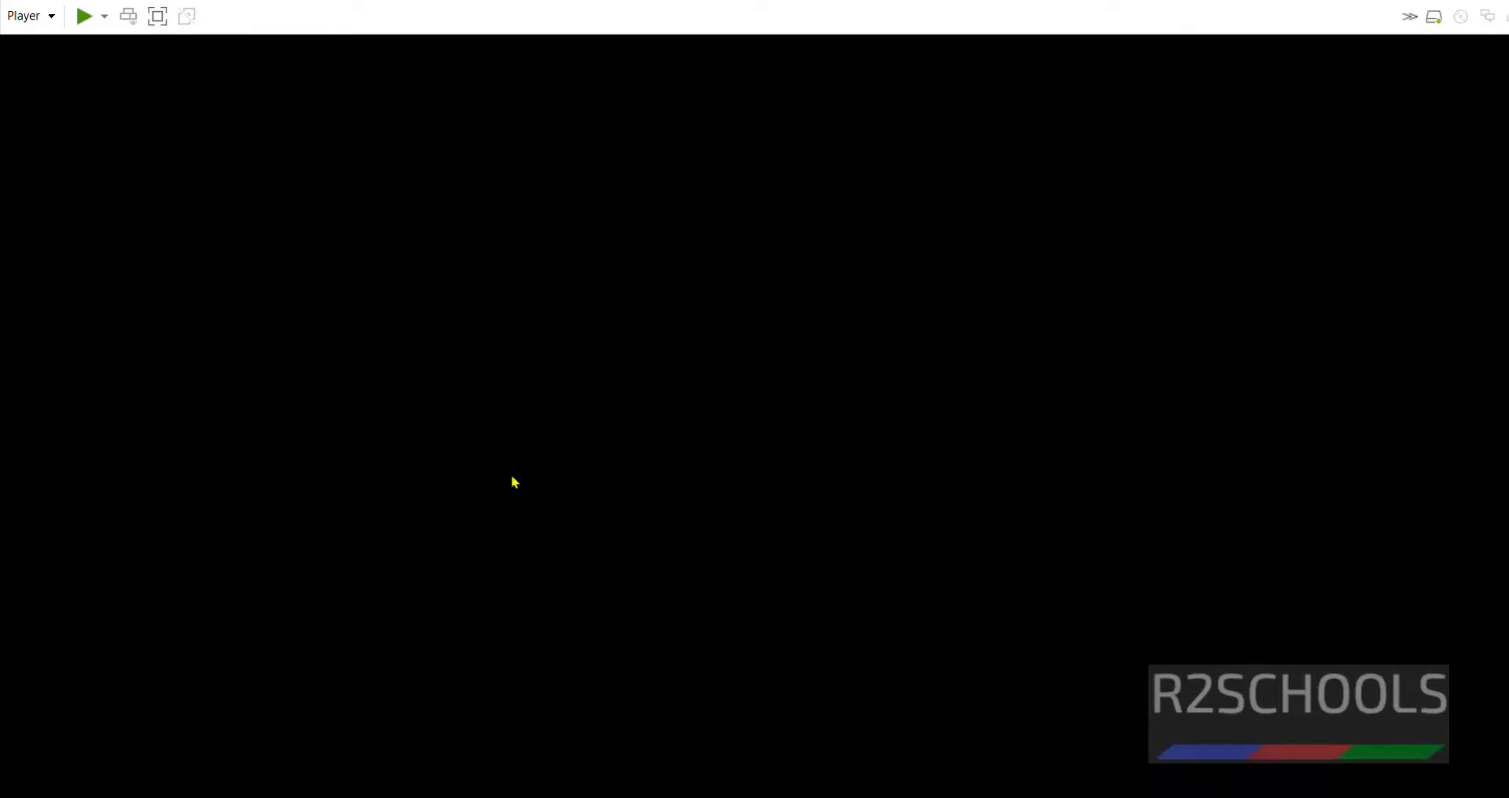
{"action": "left_click", "coordinate": [960, 462]}
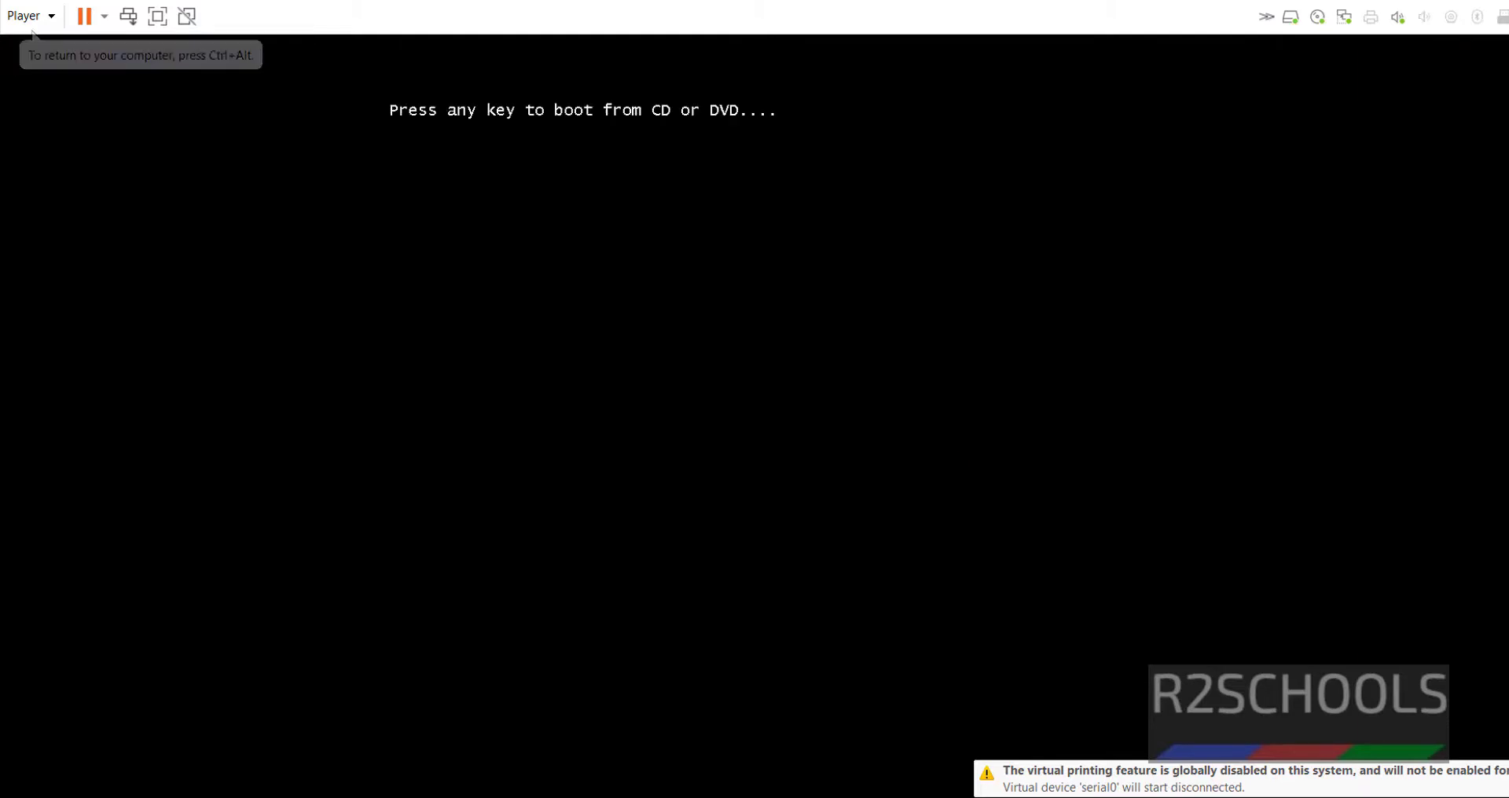
{"action": "key", "text": "Return"}
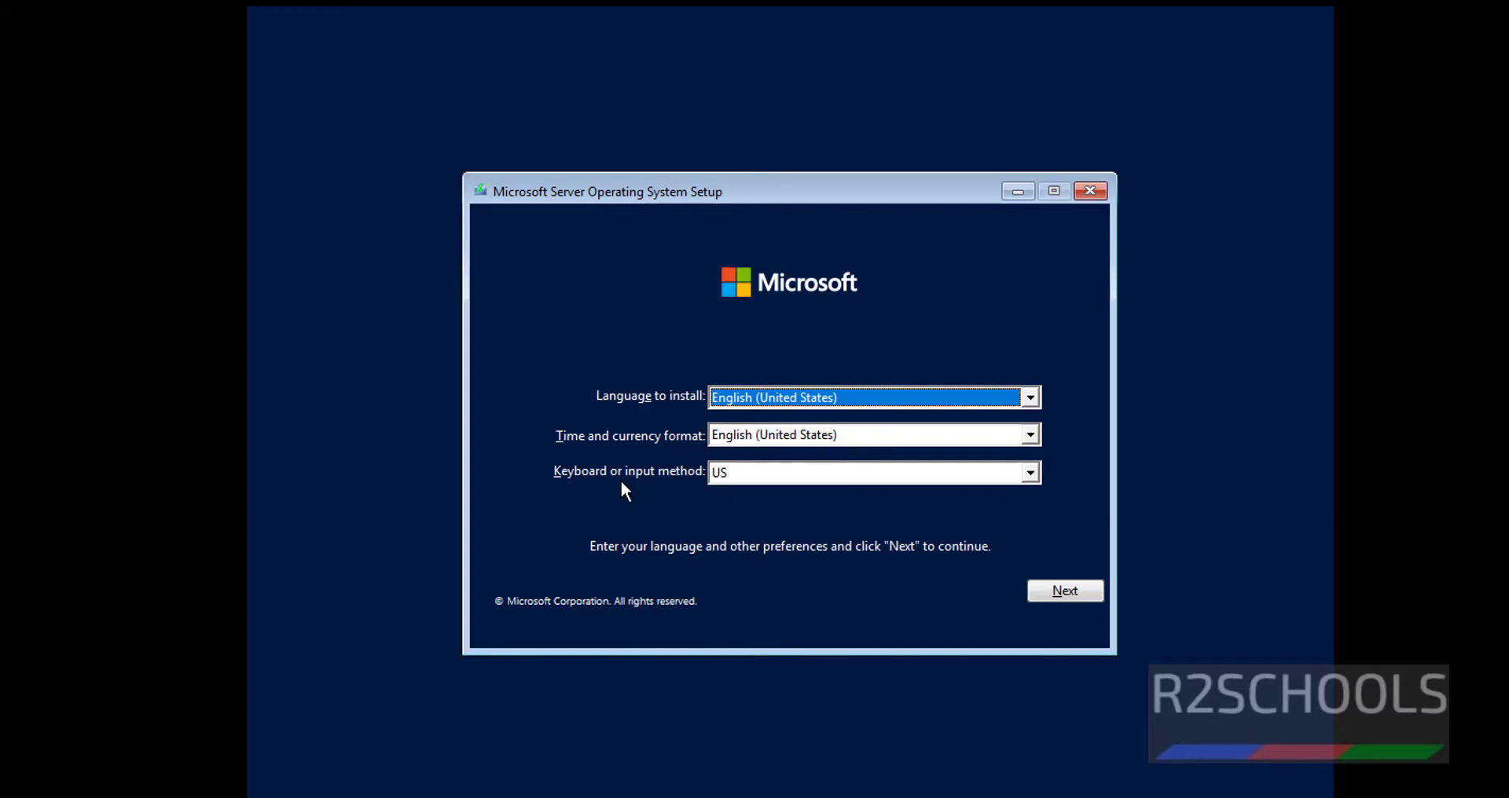
- Keep the US keyboard layout and accept the language settings
{"action": "left_click", "coordinate": [729, 475]}
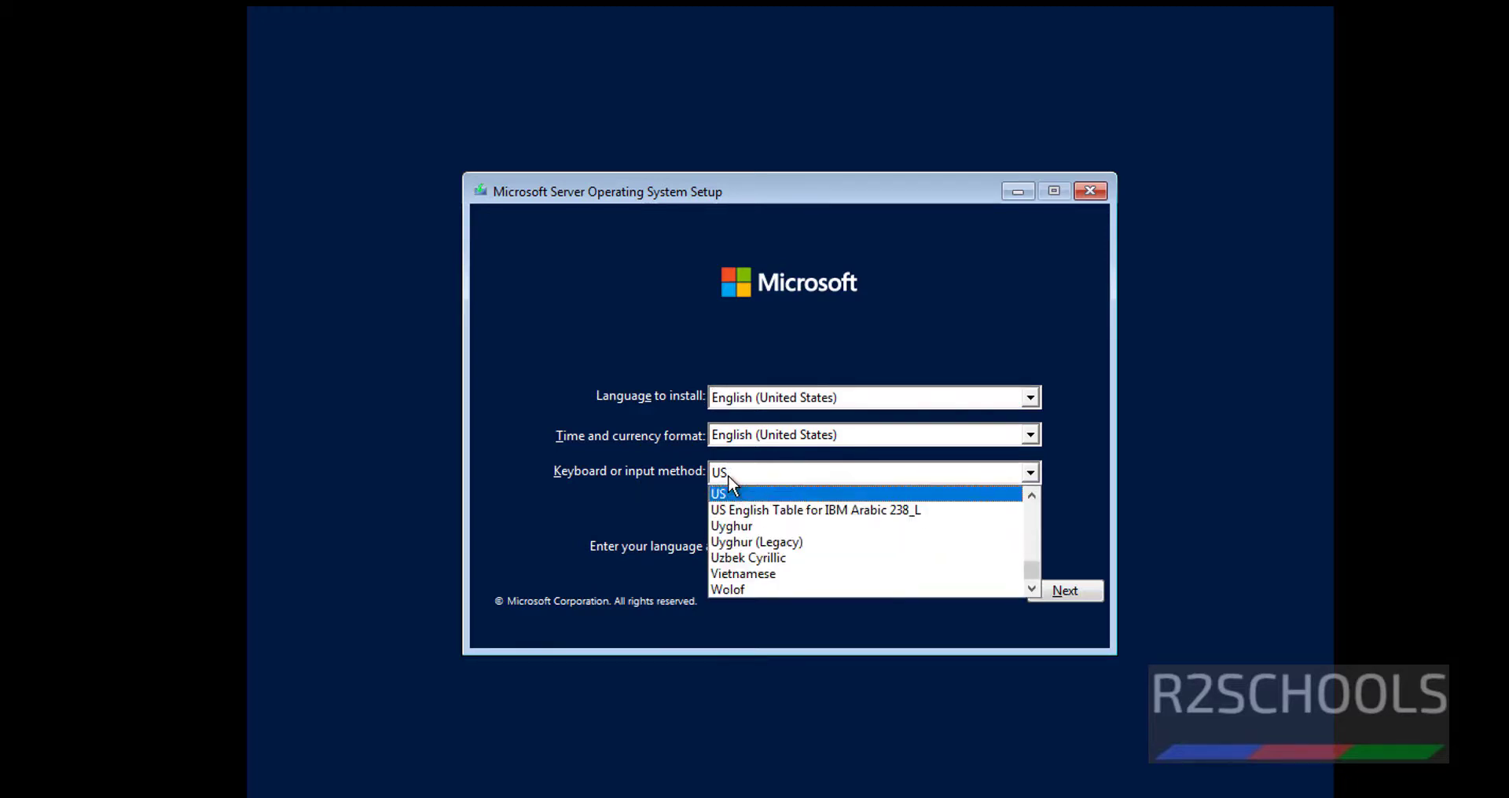
{"action": "left_click", "coordinate": [728, 475]}
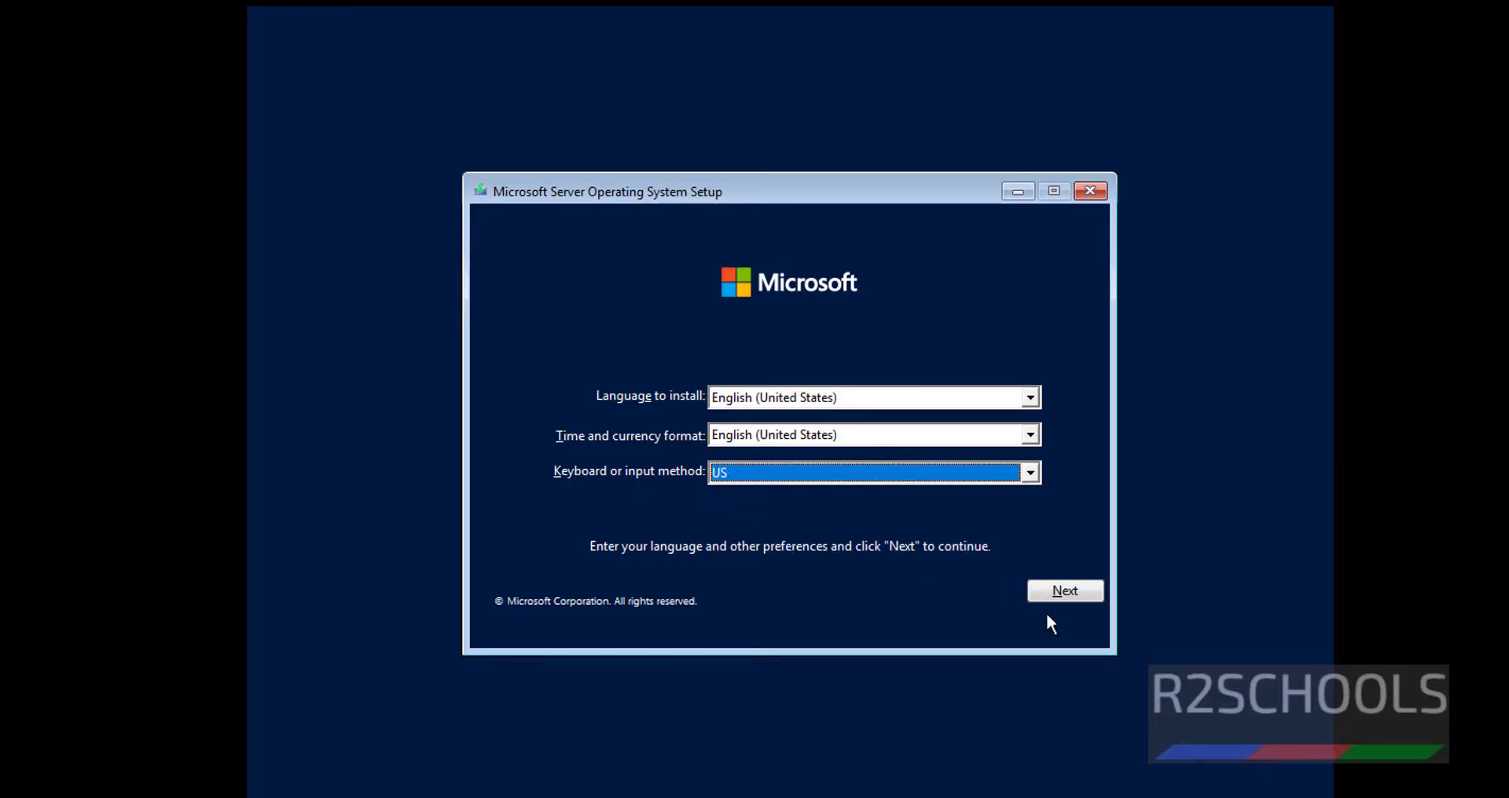
{"action": "left_click", "coordinate": [1069, 593]}
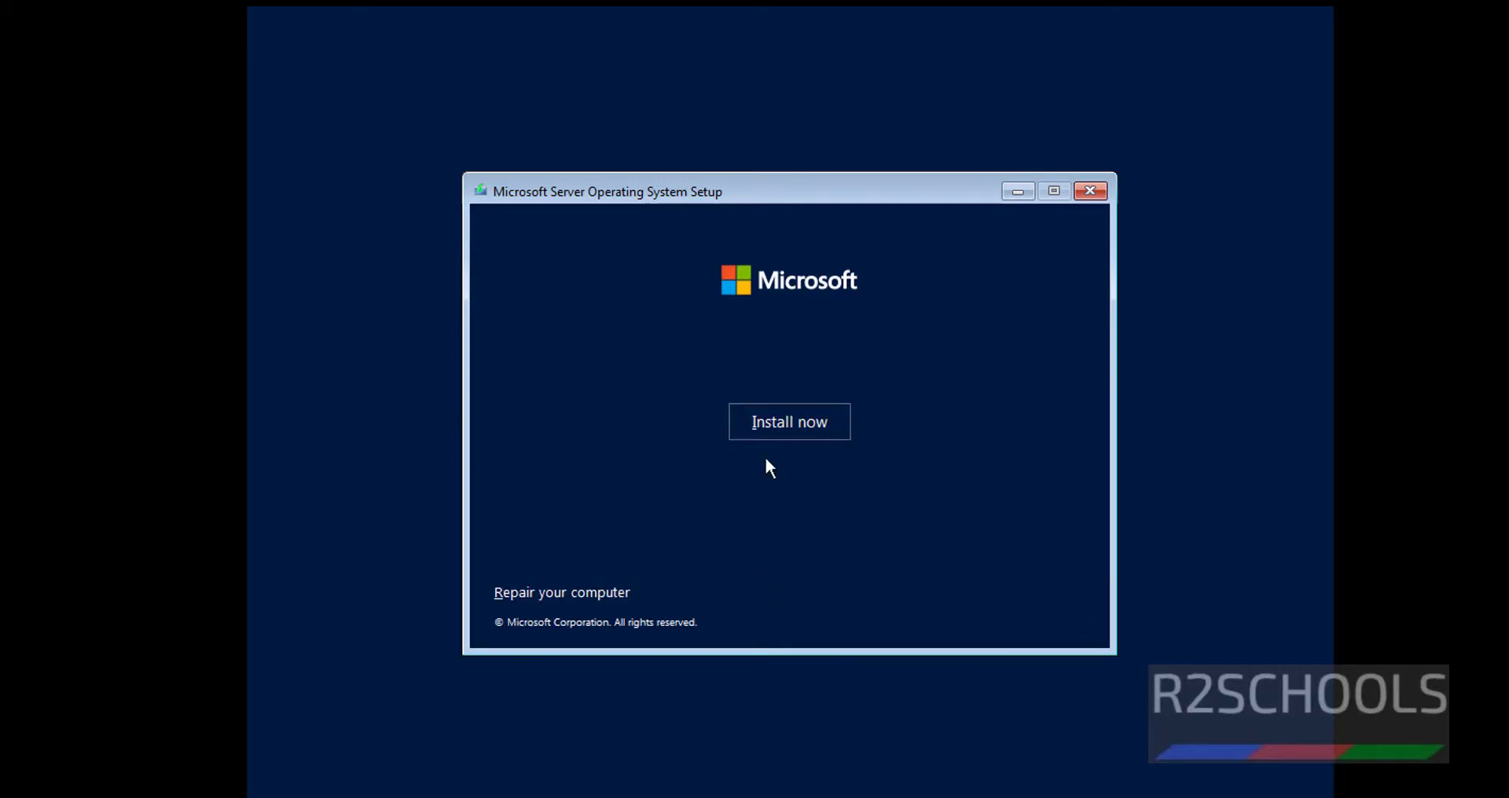
- Start installing, pick Datacenter Evaluation (Desktop Experience), and accept the license terms
{"action": "left_click", "coordinate": [786, 430]}
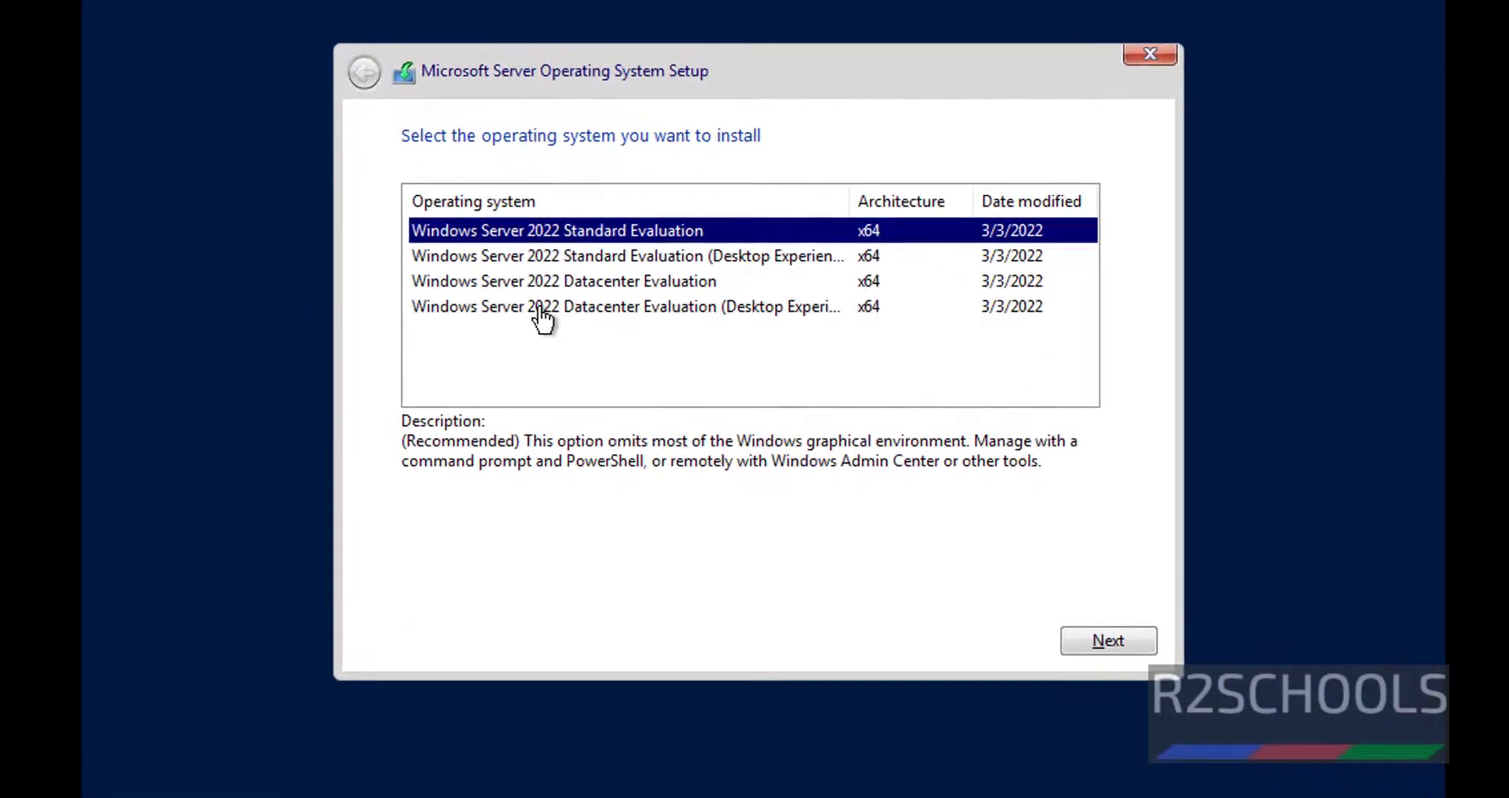
{"action": "left_click", "coordinate": [550, 310]}
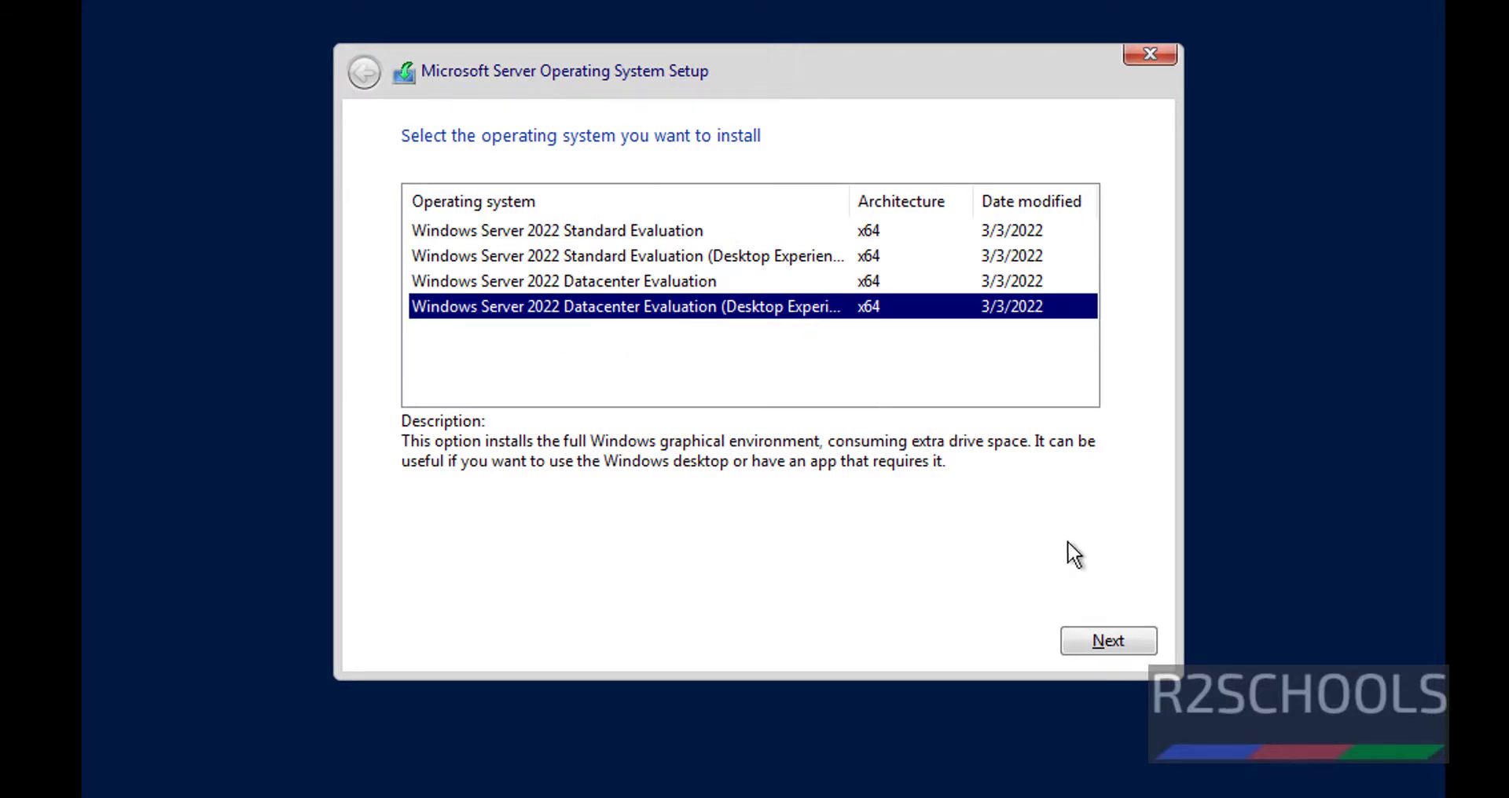
{"action": "left_click", "coordinate": [1125, 642]}
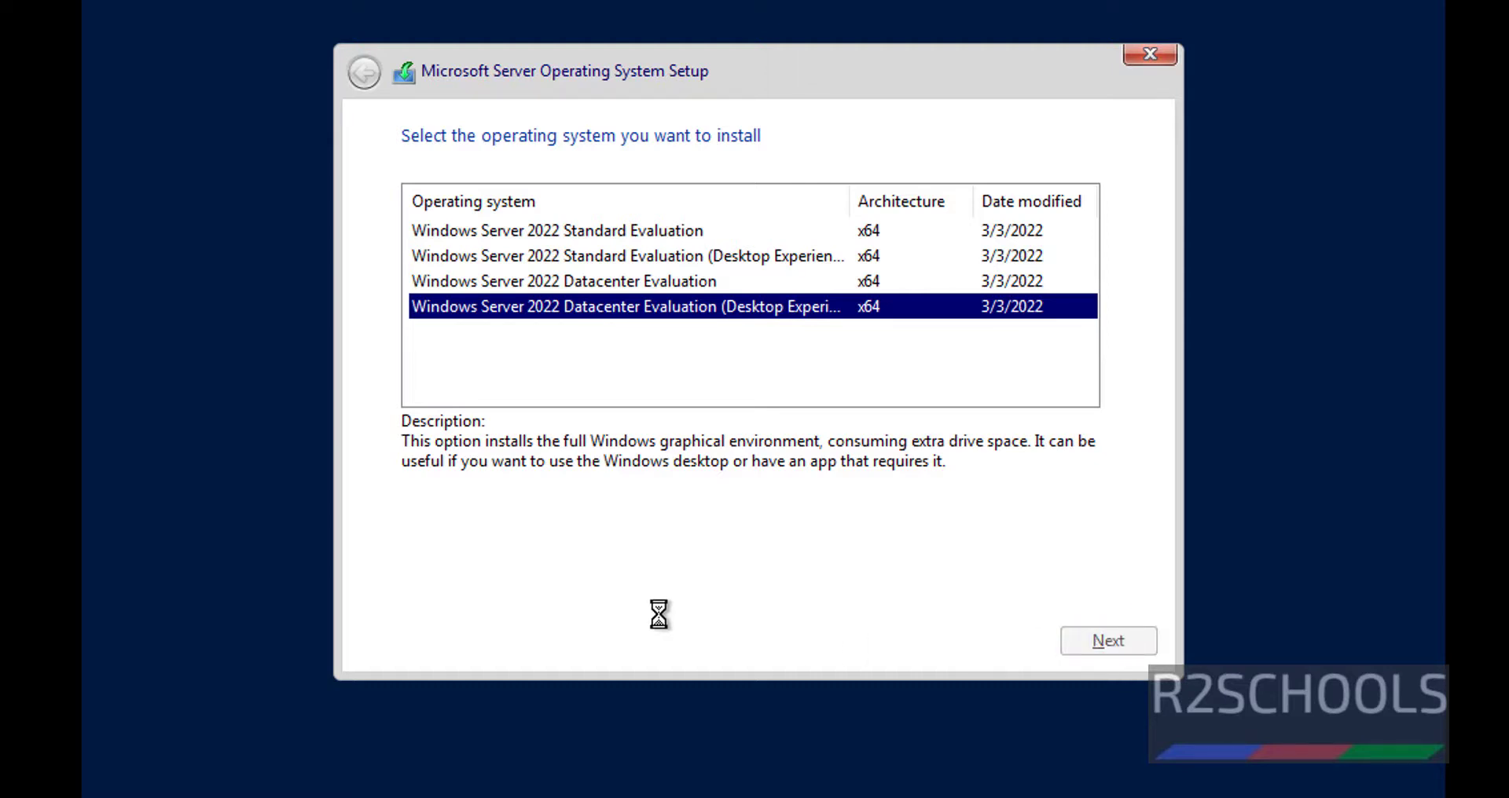
{"action": "left_click", "coordinate": [558, 595]}
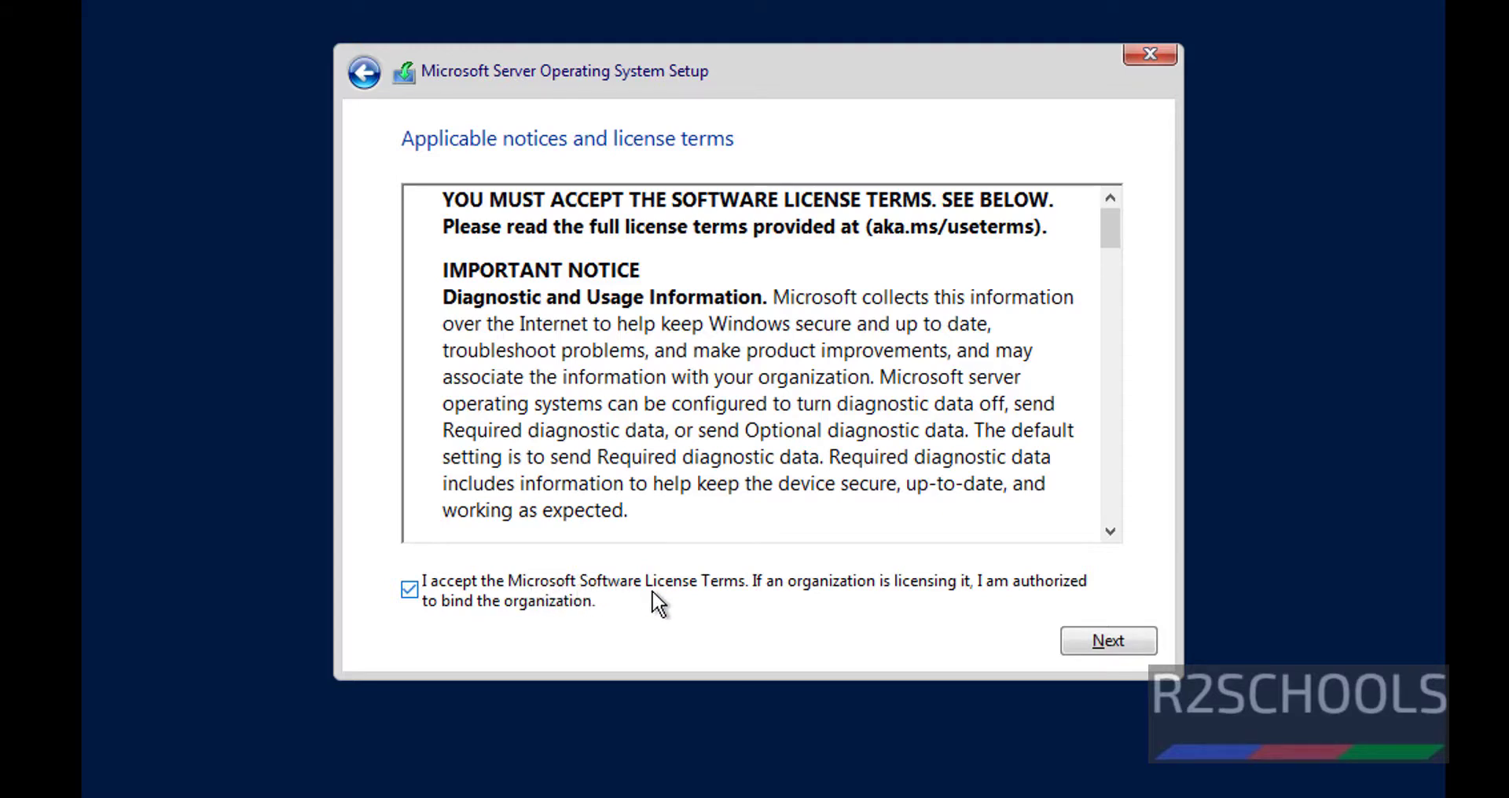
{"action": "left_click", "coordinate": [1105, 642]}
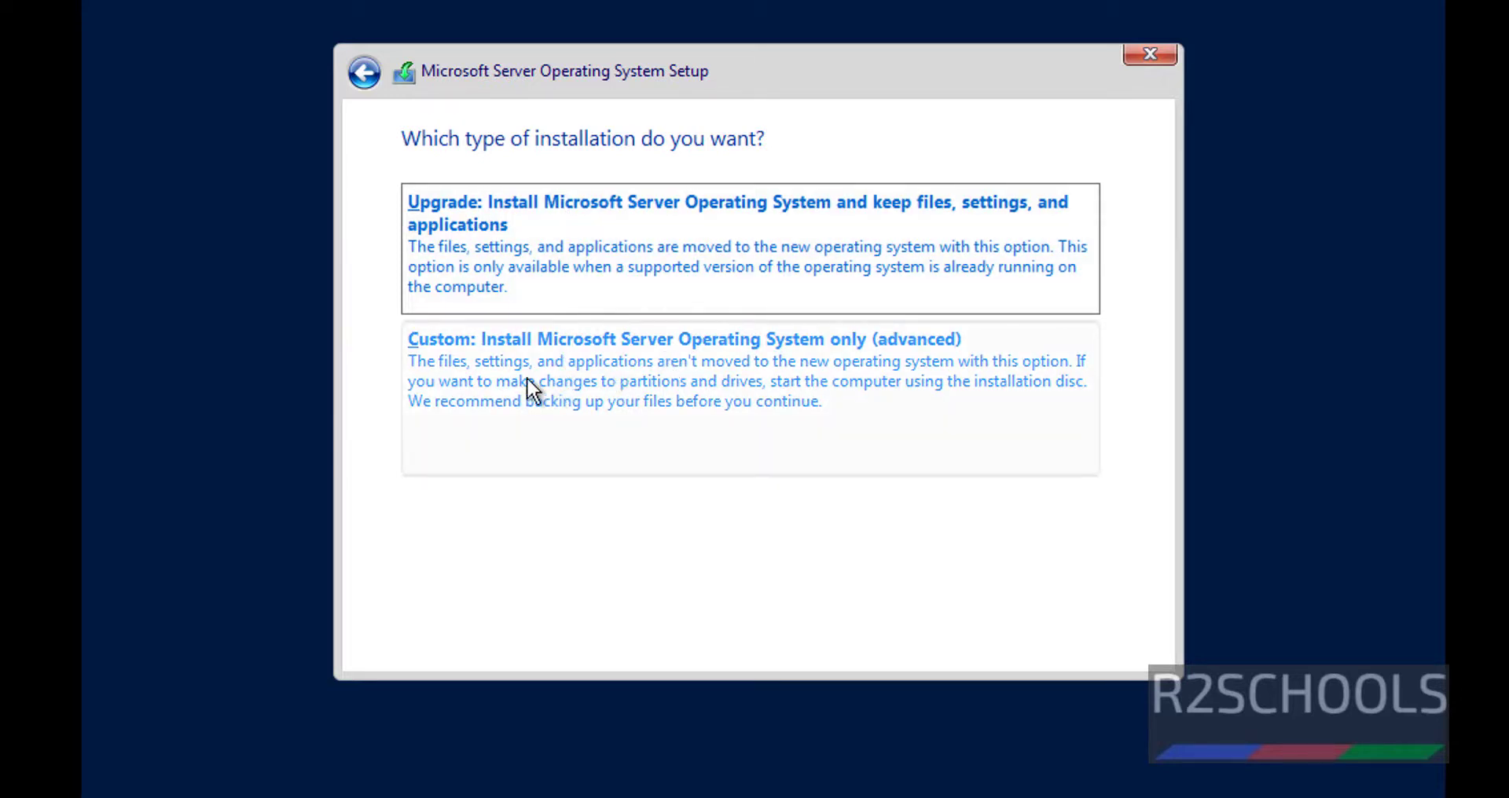
- Choose Custom install and install onto Drive 0's 60 GB unallocated space without creating a partition
{"action": "left_click", "coordinate": [649, 367]}
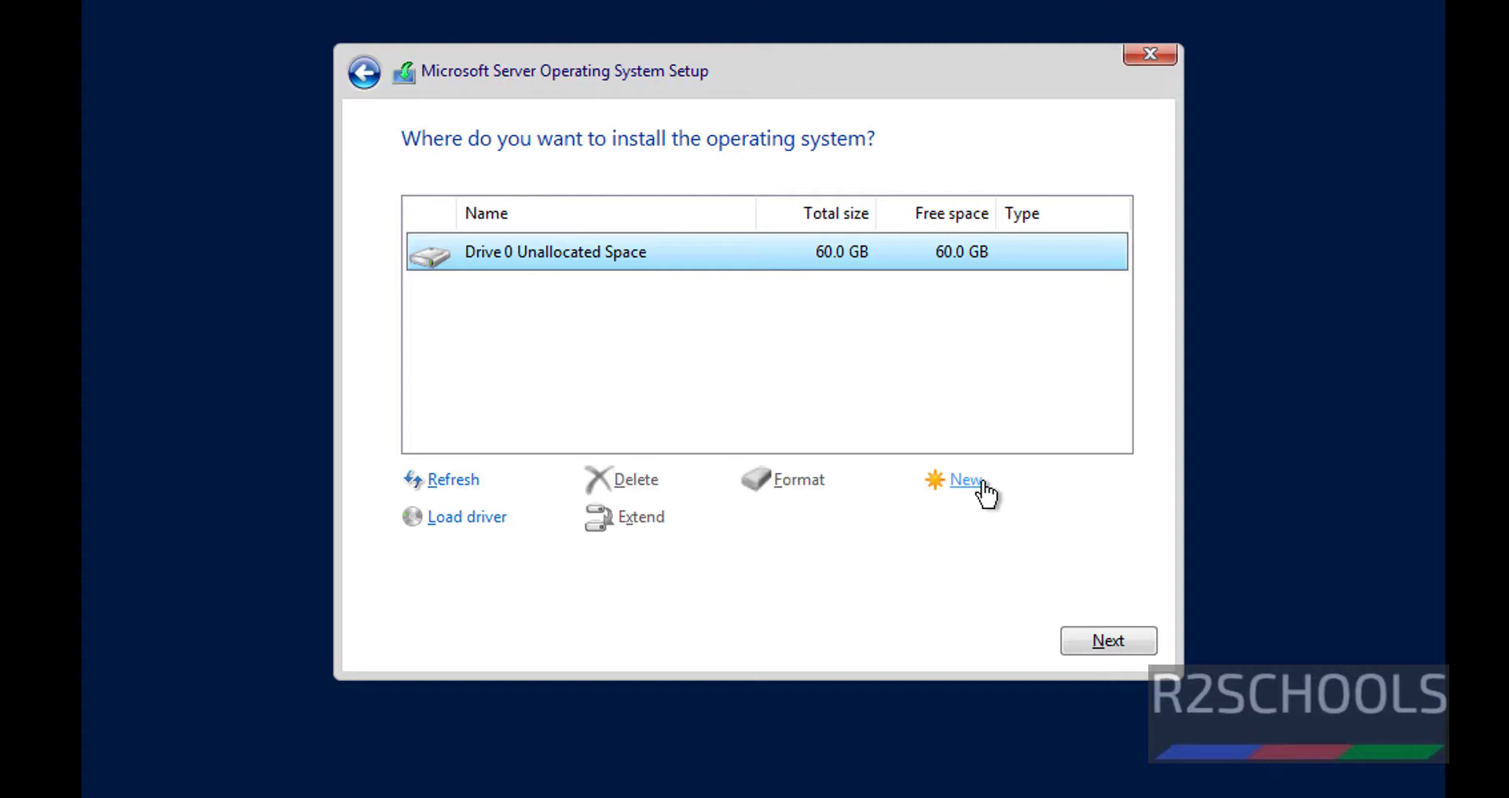
{"action": "left_click", "coordinate": [965, 481]}
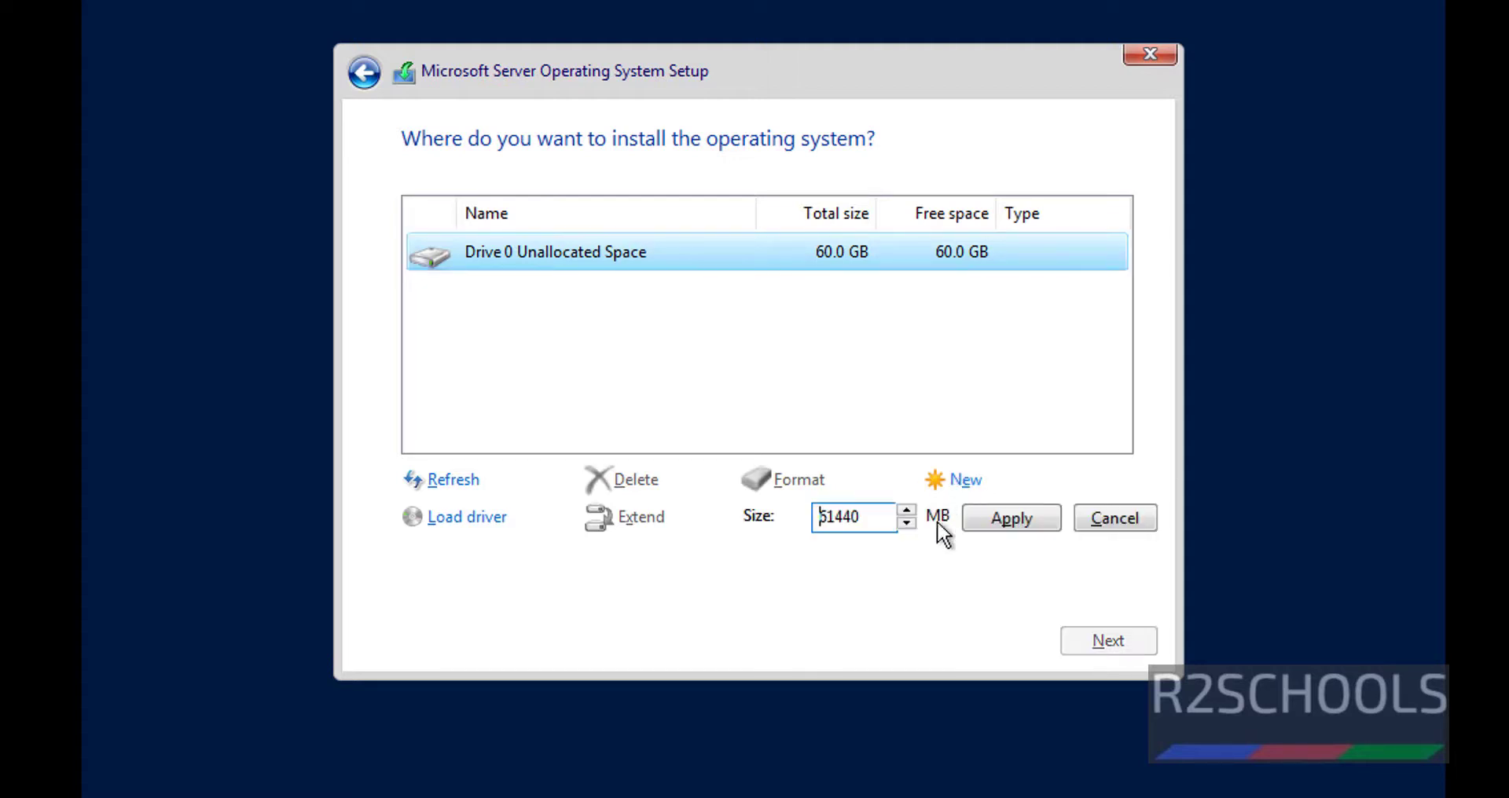
{"action": "left_click_drag", "start_coordinate": [860, 520], "coordinate": [792, 526]}
{"action": "left_click", "coordinate": [1115, 522]}
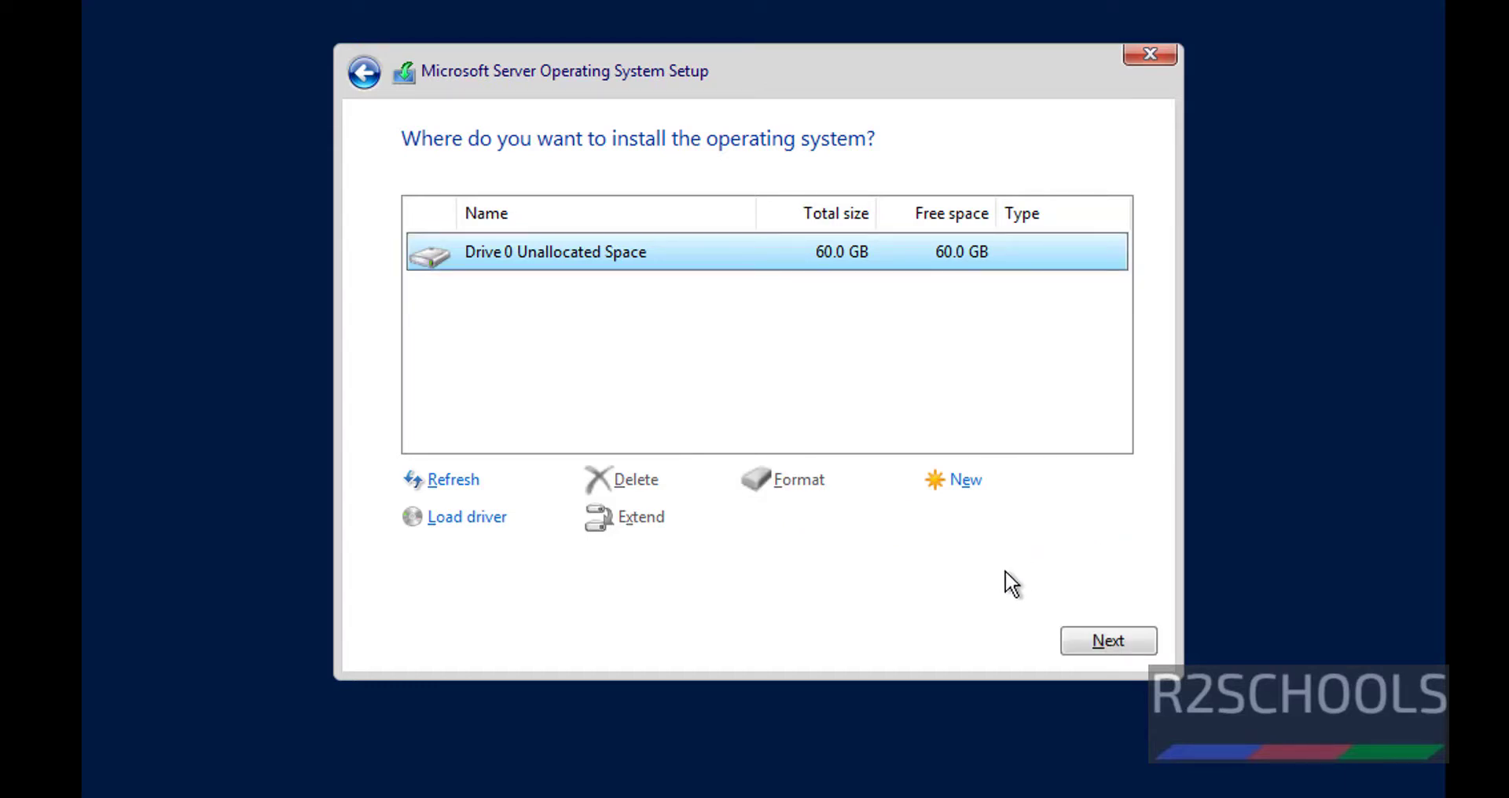
{"action": "left_click", "coordinate": [1105, 642]}
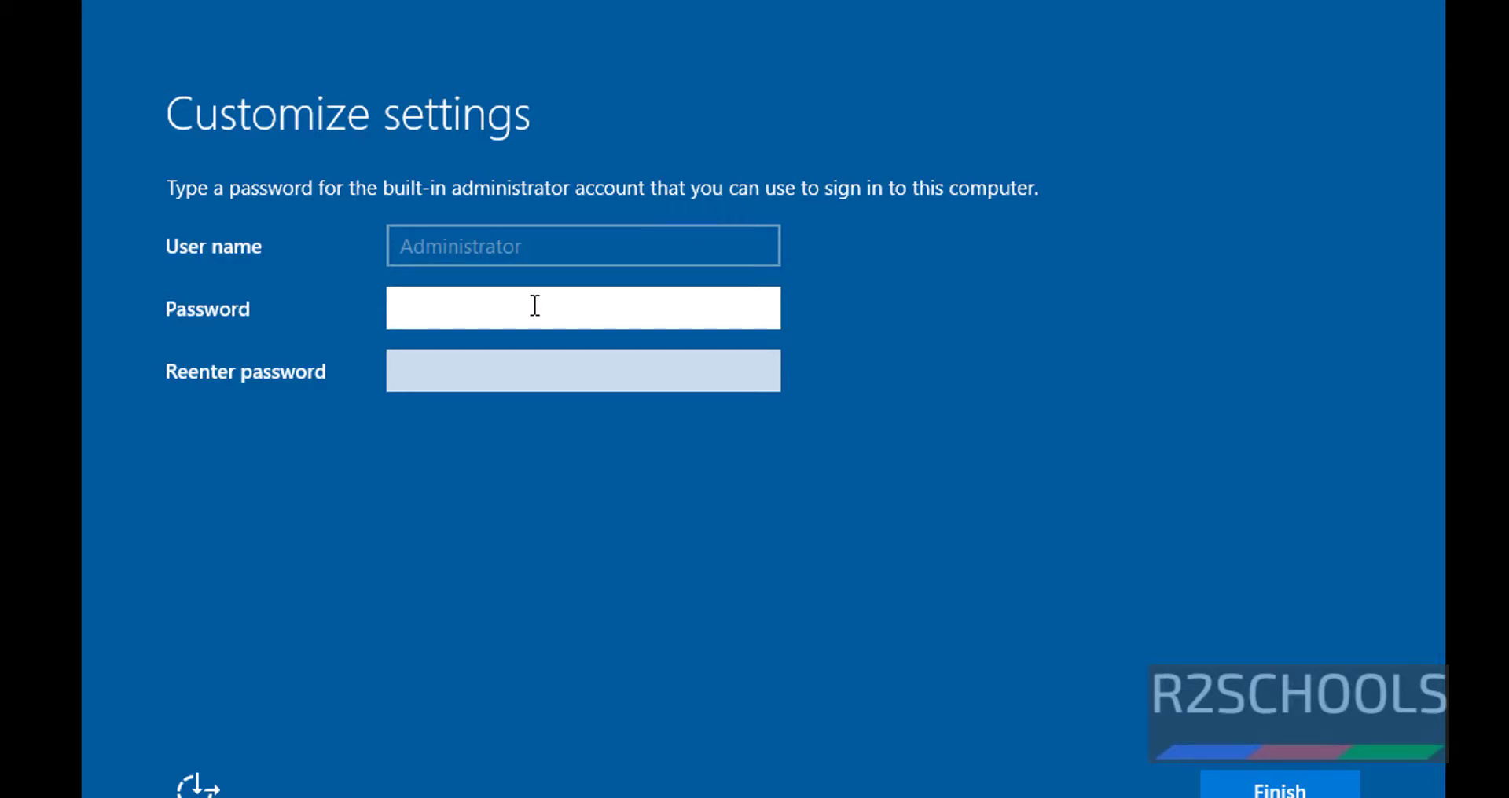
- Enter and confirm the Administrator password, then finish setup
{"action": "type", "text": "**********"}
{"action": "key", "text": "Tab"}
{"action": "type", "text": "**********"}
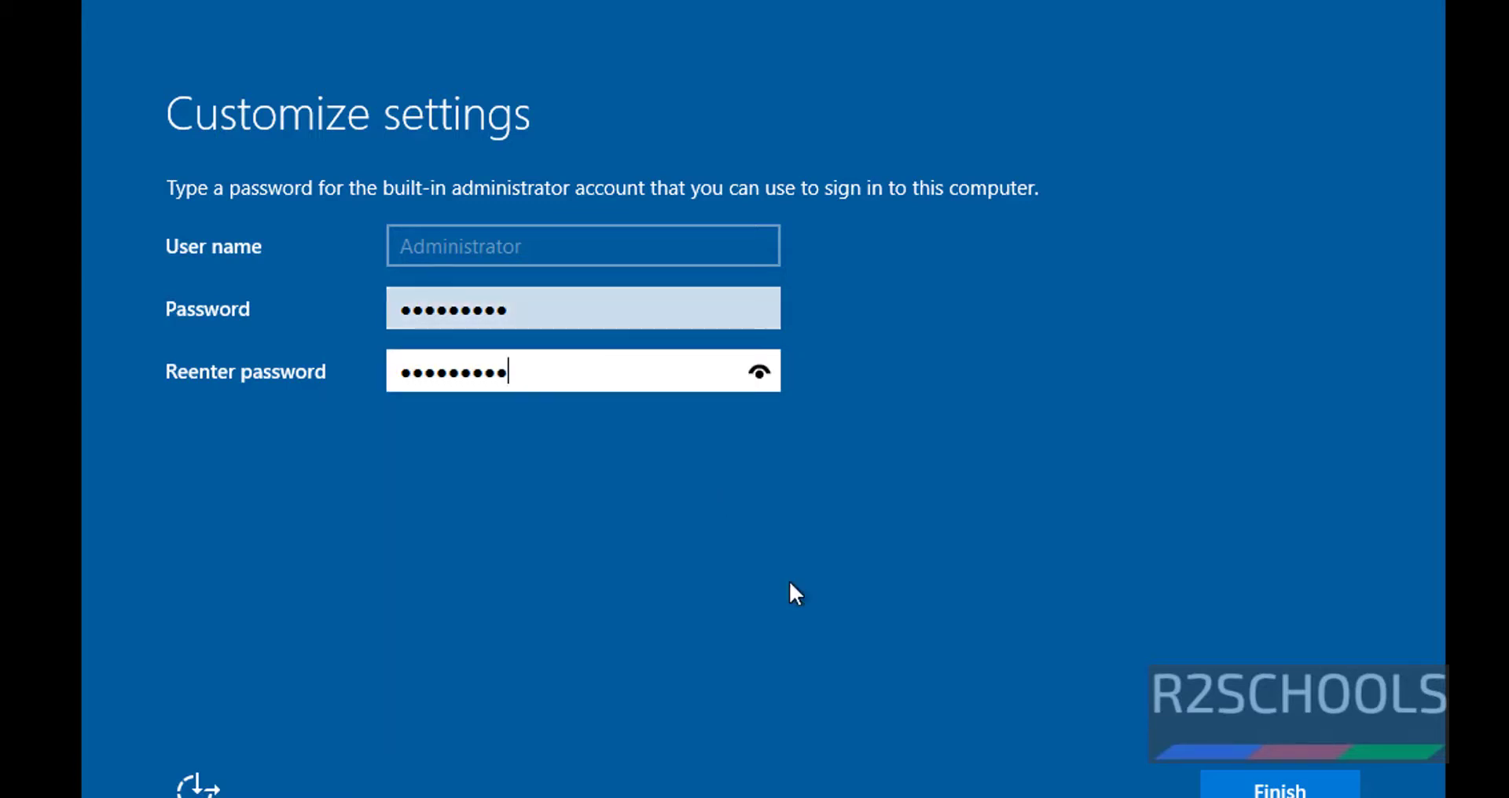
{"action": "left_click", "coordinate": [1279, 787]}
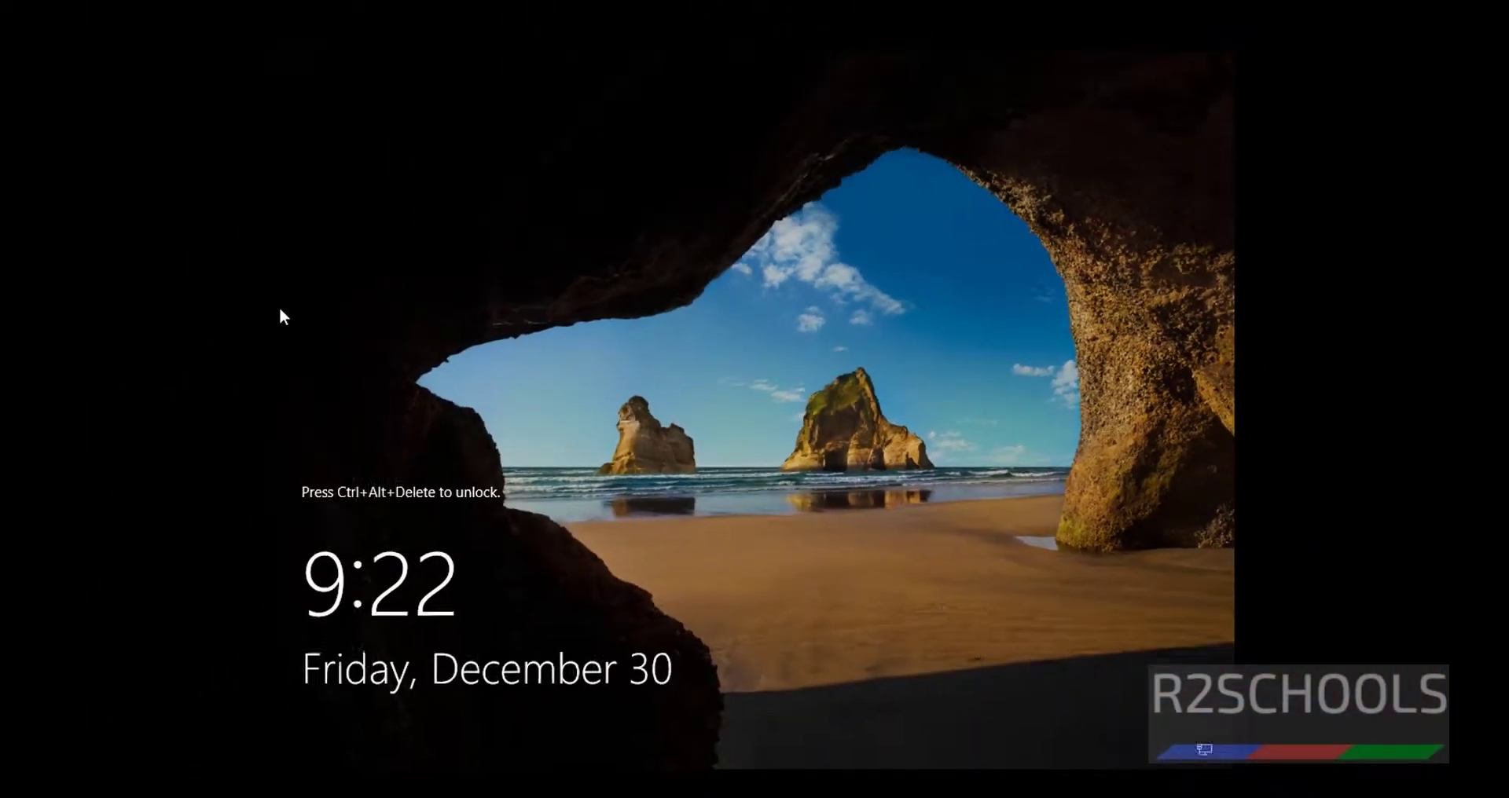
- Send Ctrl+Alt+Del from the Player menu and sign in with the Administrator password
{"action": "left_click", "coordinate": [55, 43]}
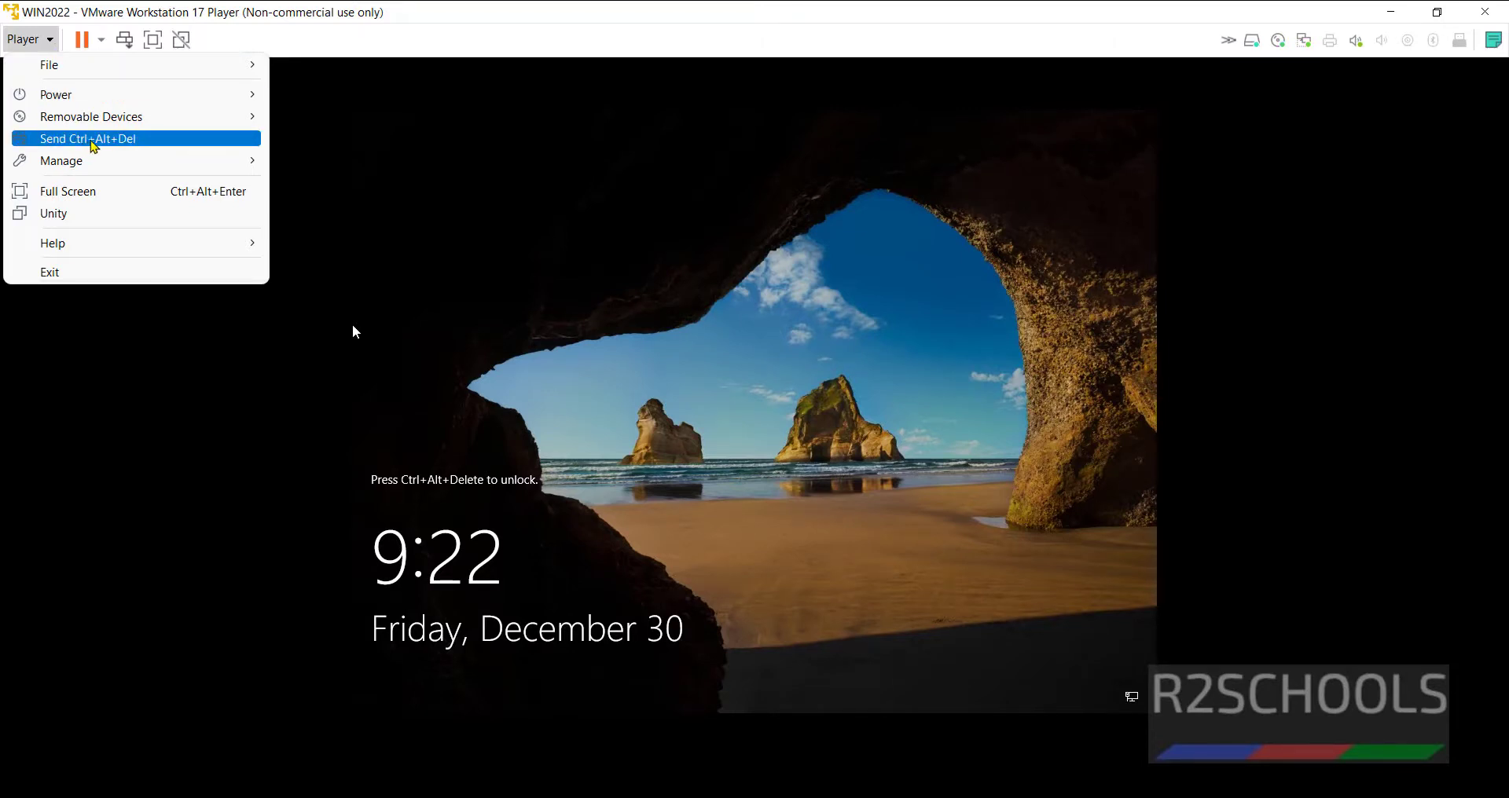
{"action": "left_click", "coordinate": [94, 140]}
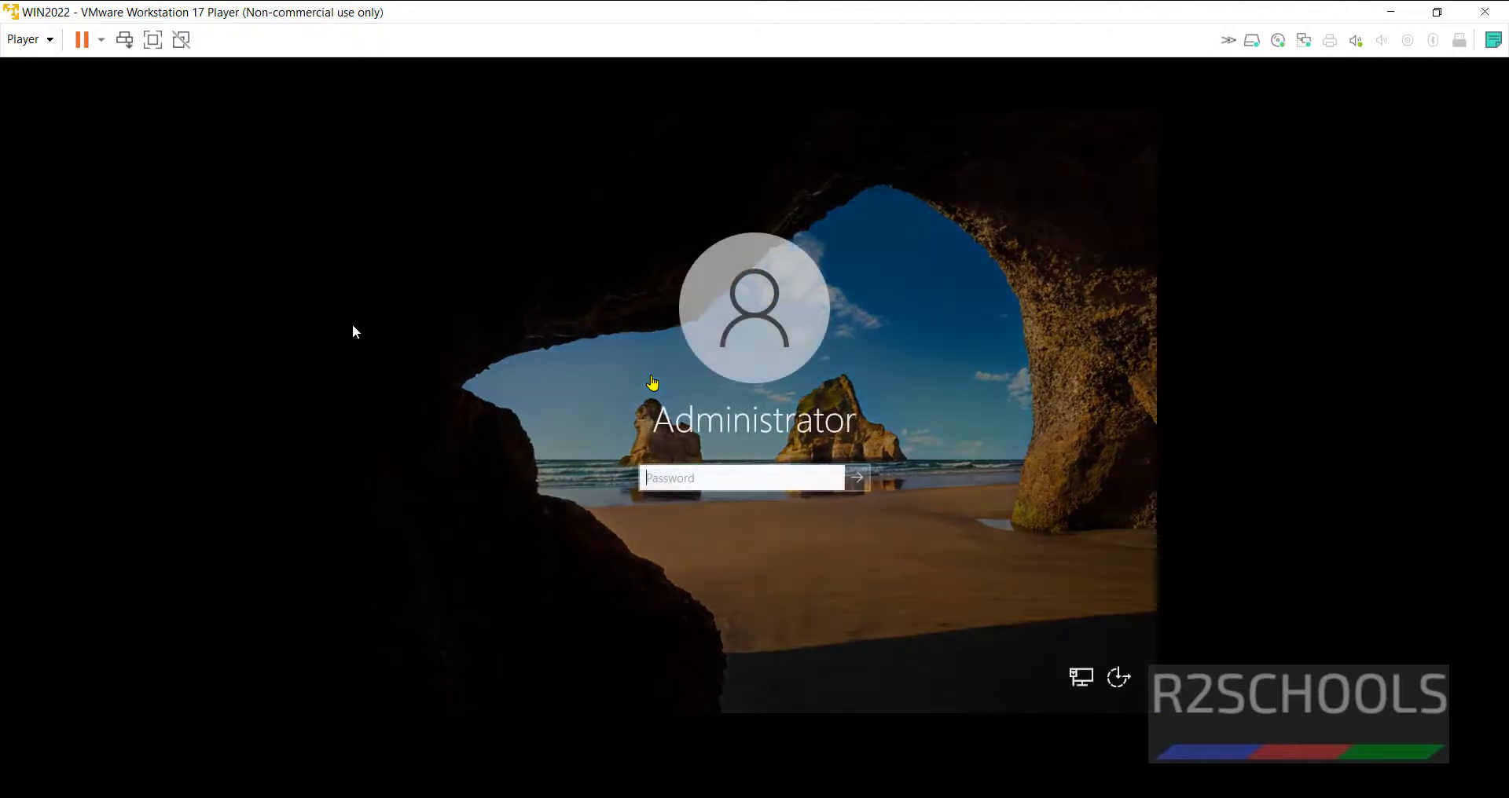
{"action": "left_click", "coordinate": [703, 481]}
{"action": "type", "text": "Admin@123"}
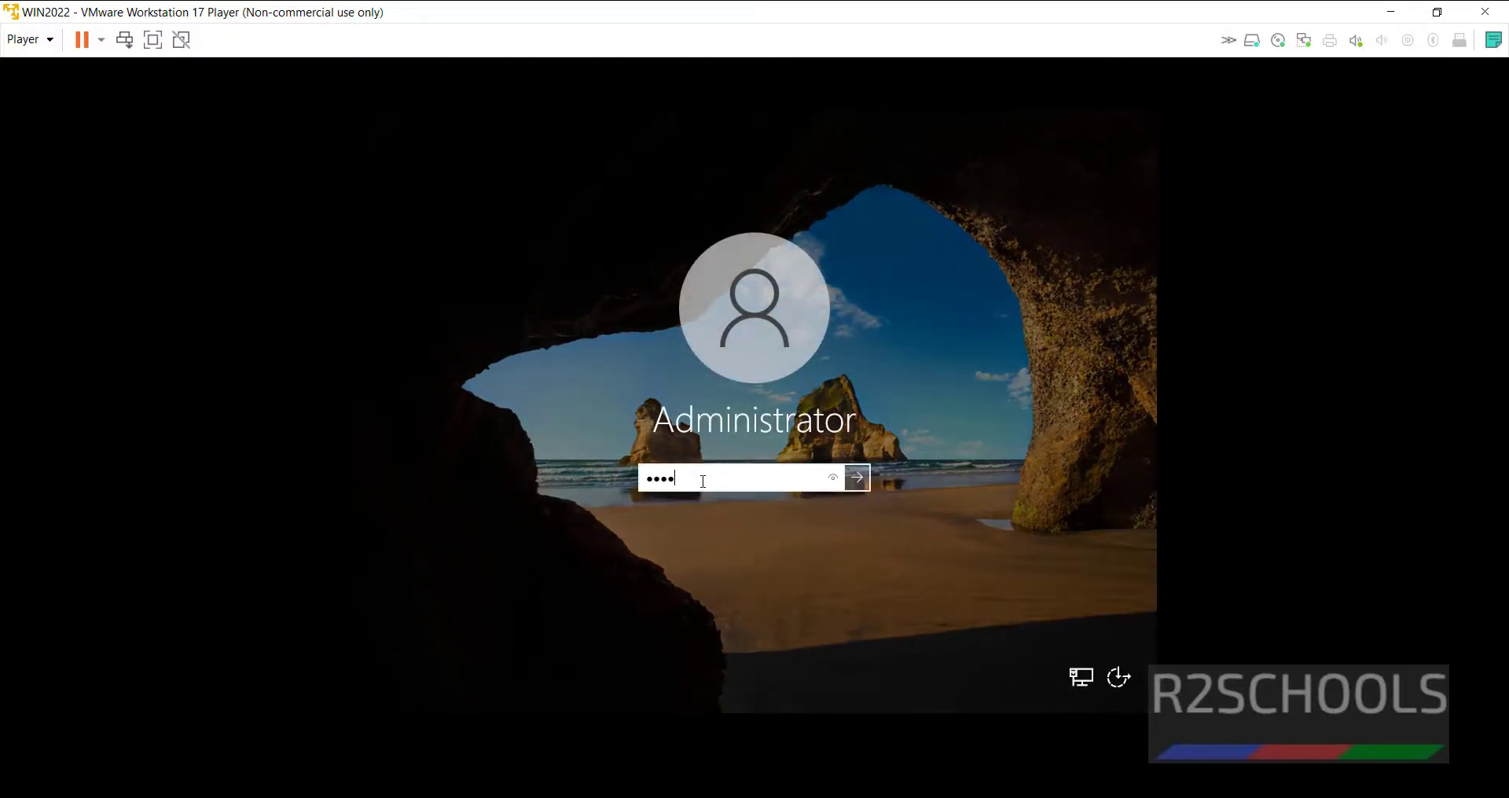
{"action": "key", "text": "Return"}
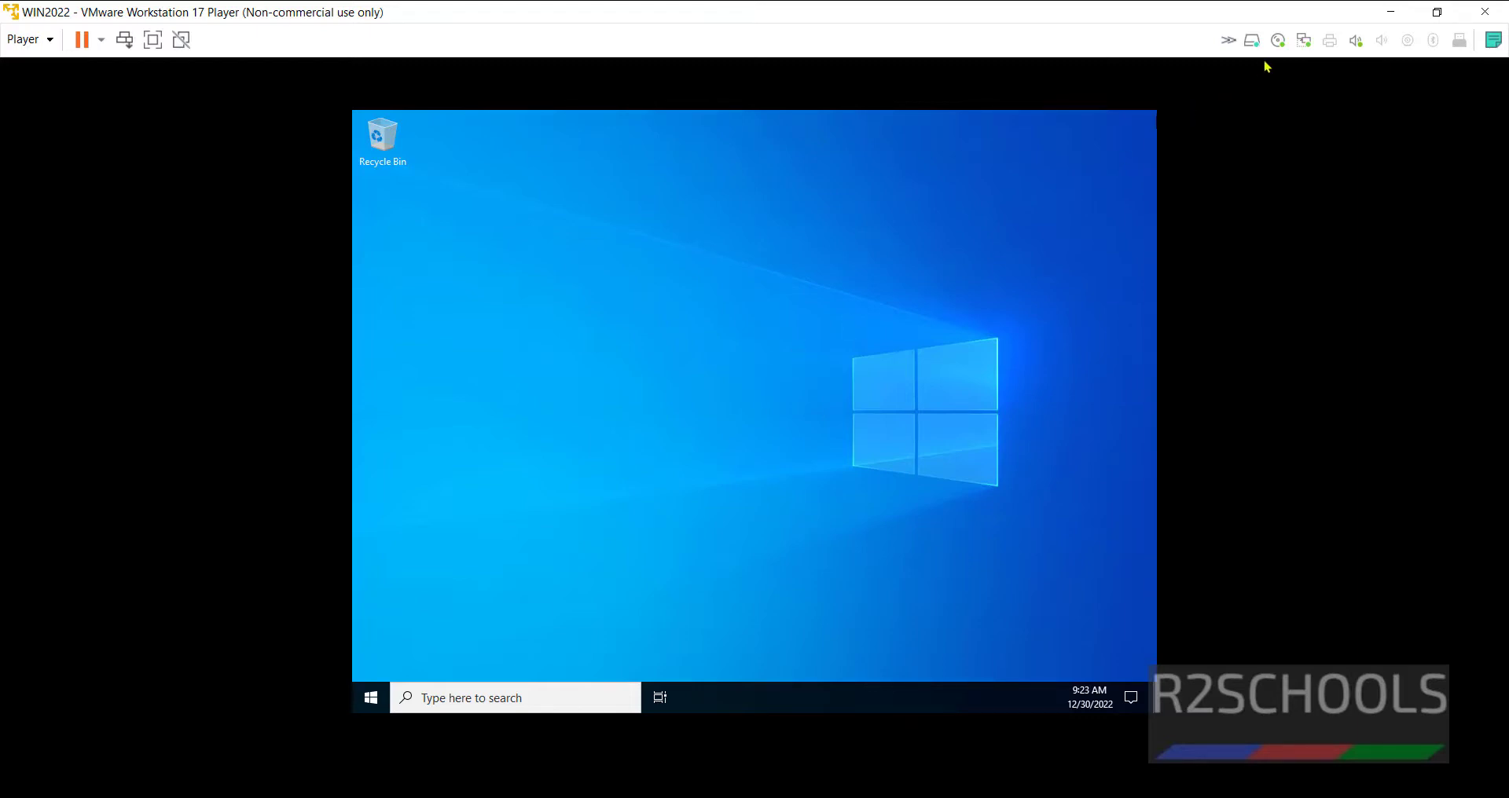
- Maximize the Player window, allow network discovery, and close the Windows Admin Center prompt
{"action": "left_click", "coordinate": [1435, 13]}
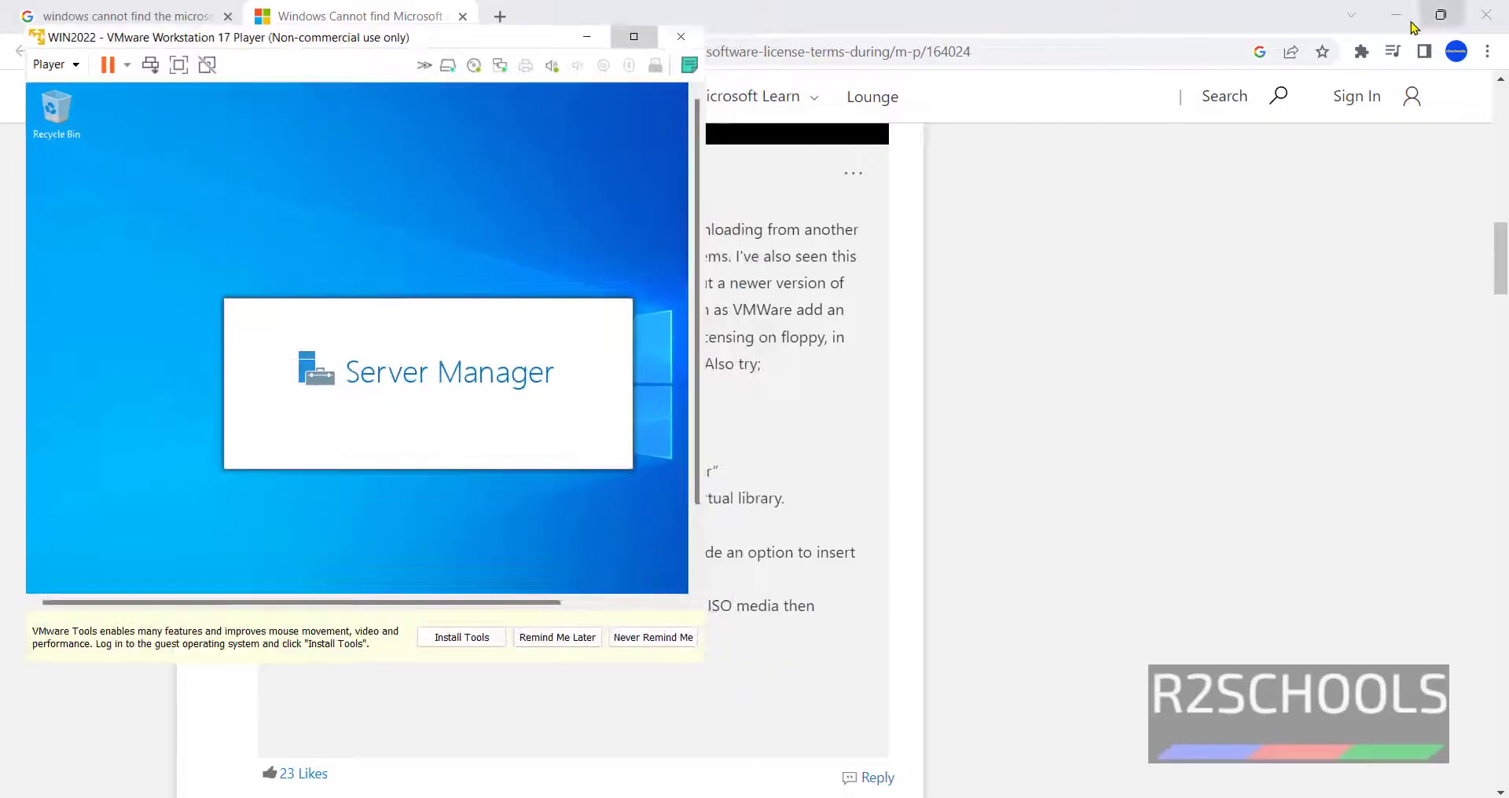
{"action": "left_click", "coordinate": [633, 36]}
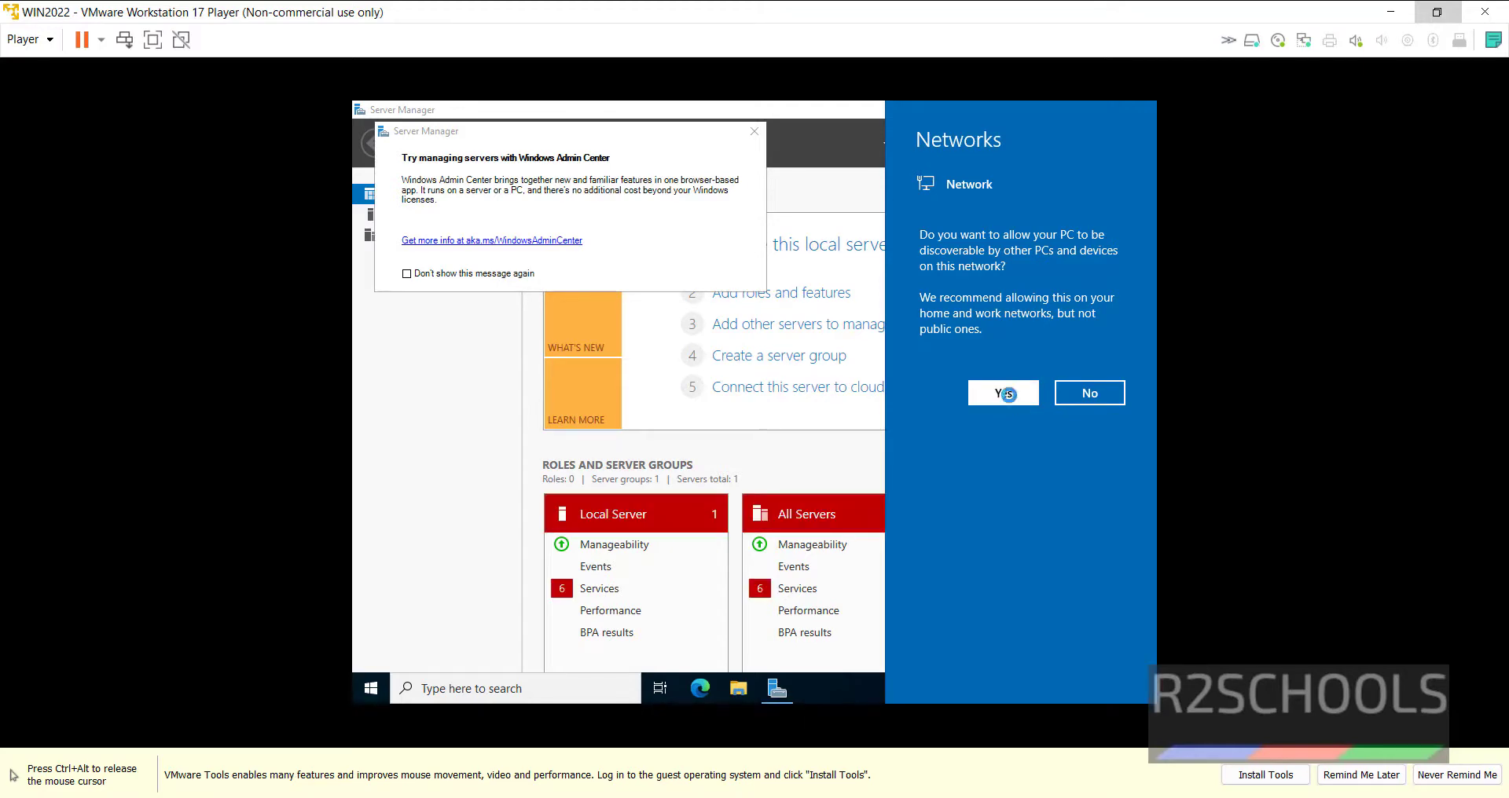
{"action": "left_click", "coordinate": [1003, 393]}
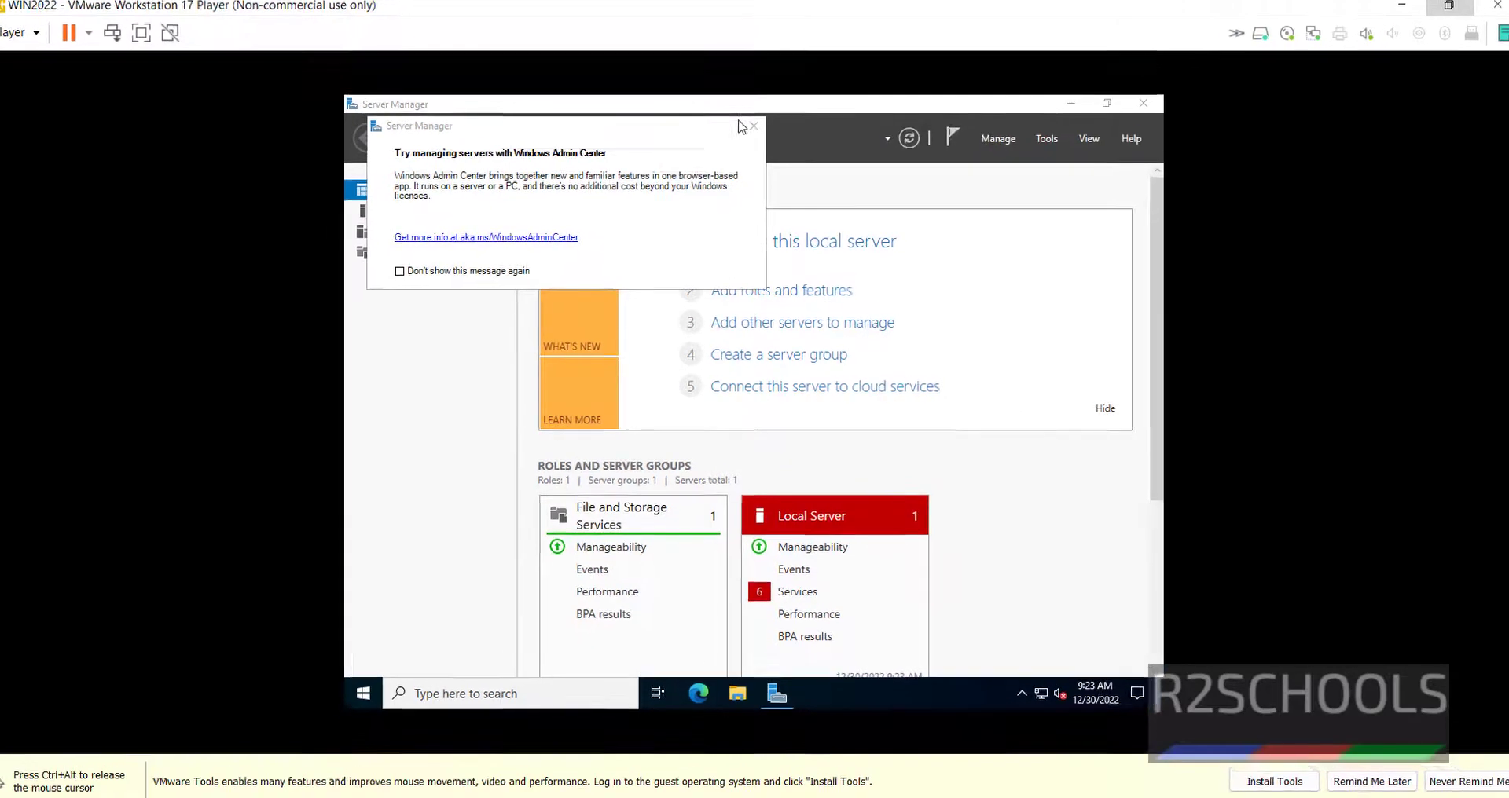
{"action": "left_click", "coordinate": [753, 131]}
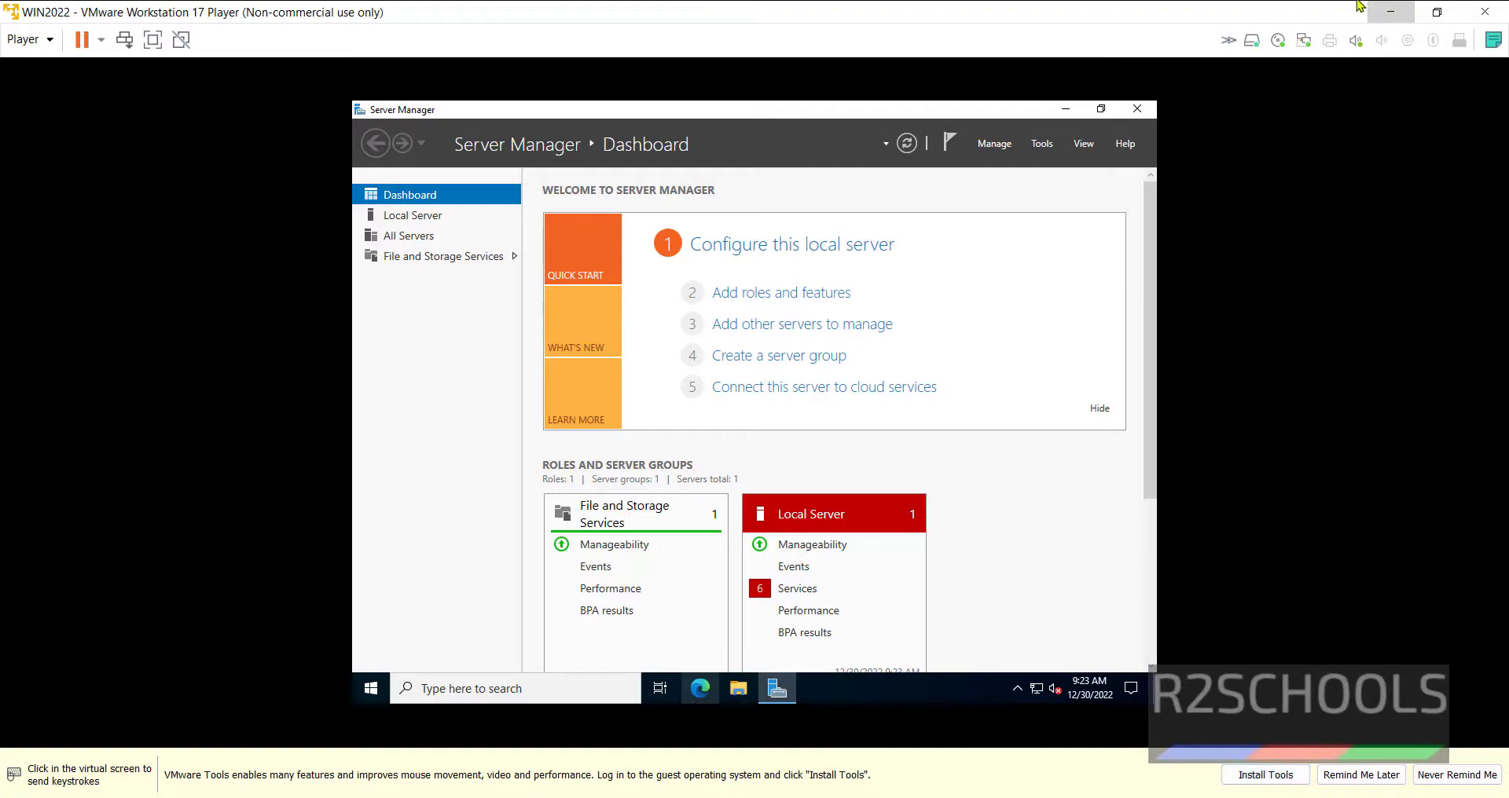
{"action": "double_click", "coordinate": [1328, 13]}
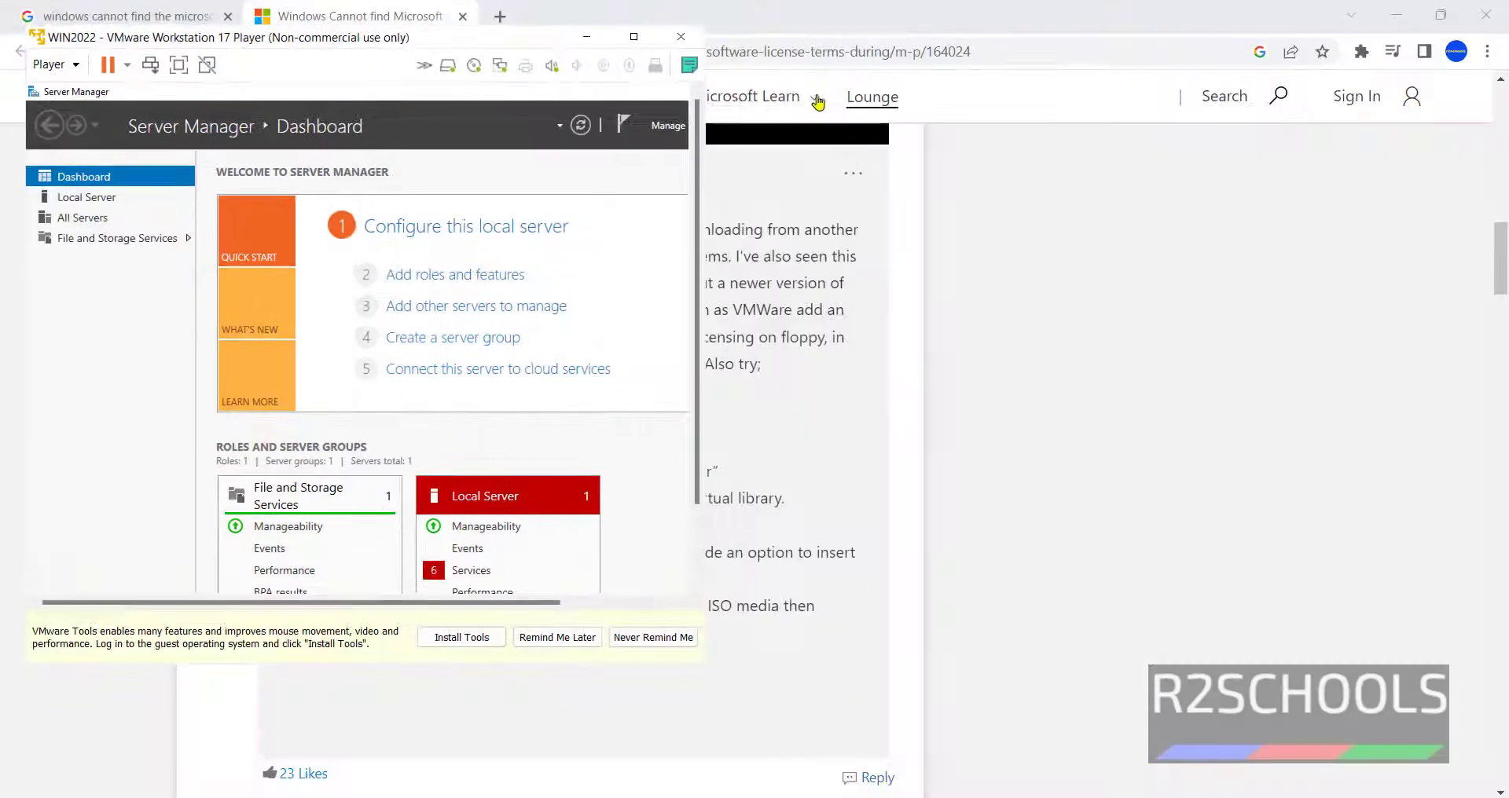
- Request the VMware Tools install from the bottom bar and open Server Manager's Local Server page
{"action": "left_click", "coordinate": [644, 44]}
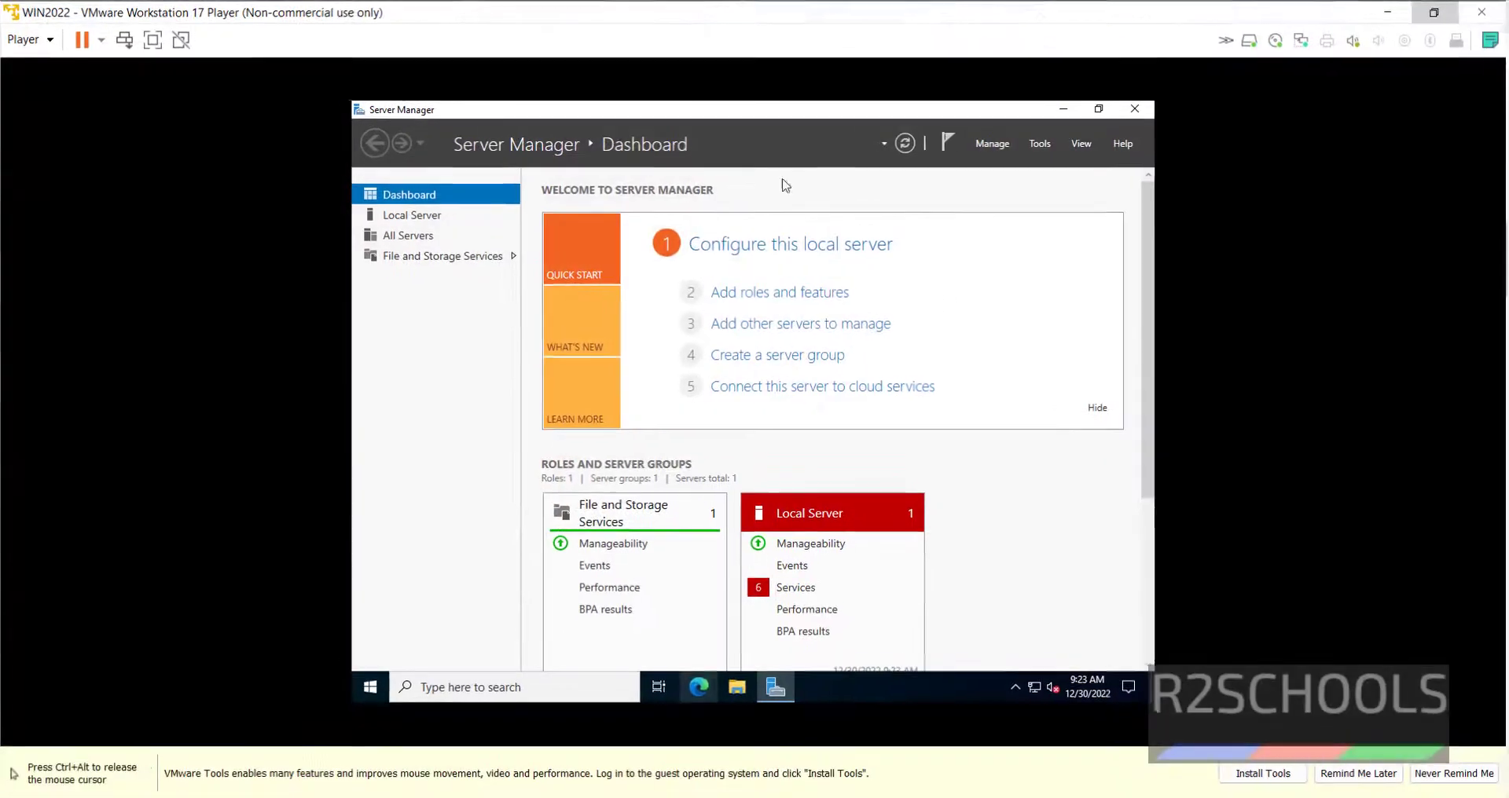
{"action": "left_click", "coordinate": [1257, 777]}
{"action": "left_click", "coordinate": [1031, 653]}
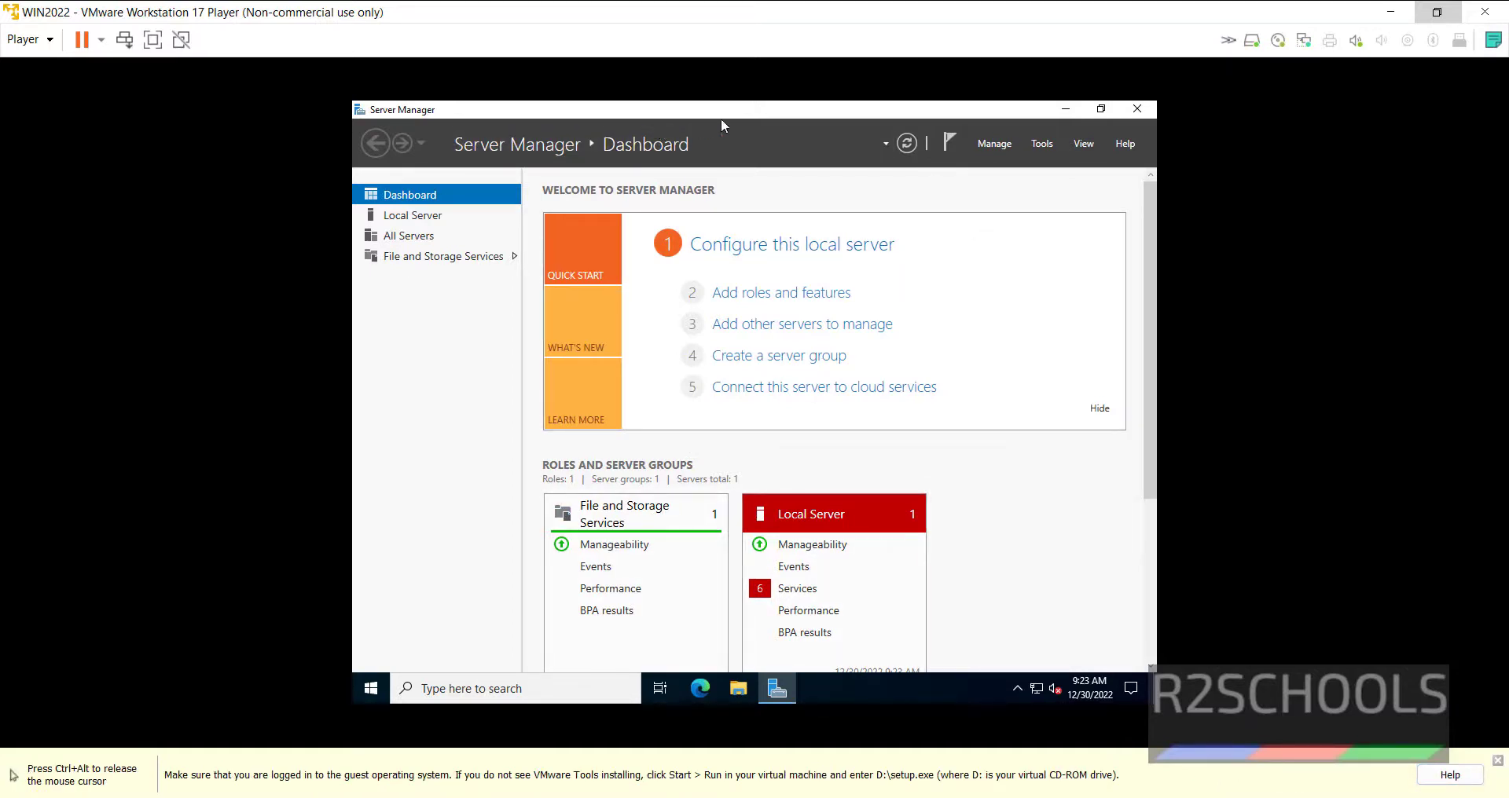
{"action": "left_click", "coordinate": [402, 217]}
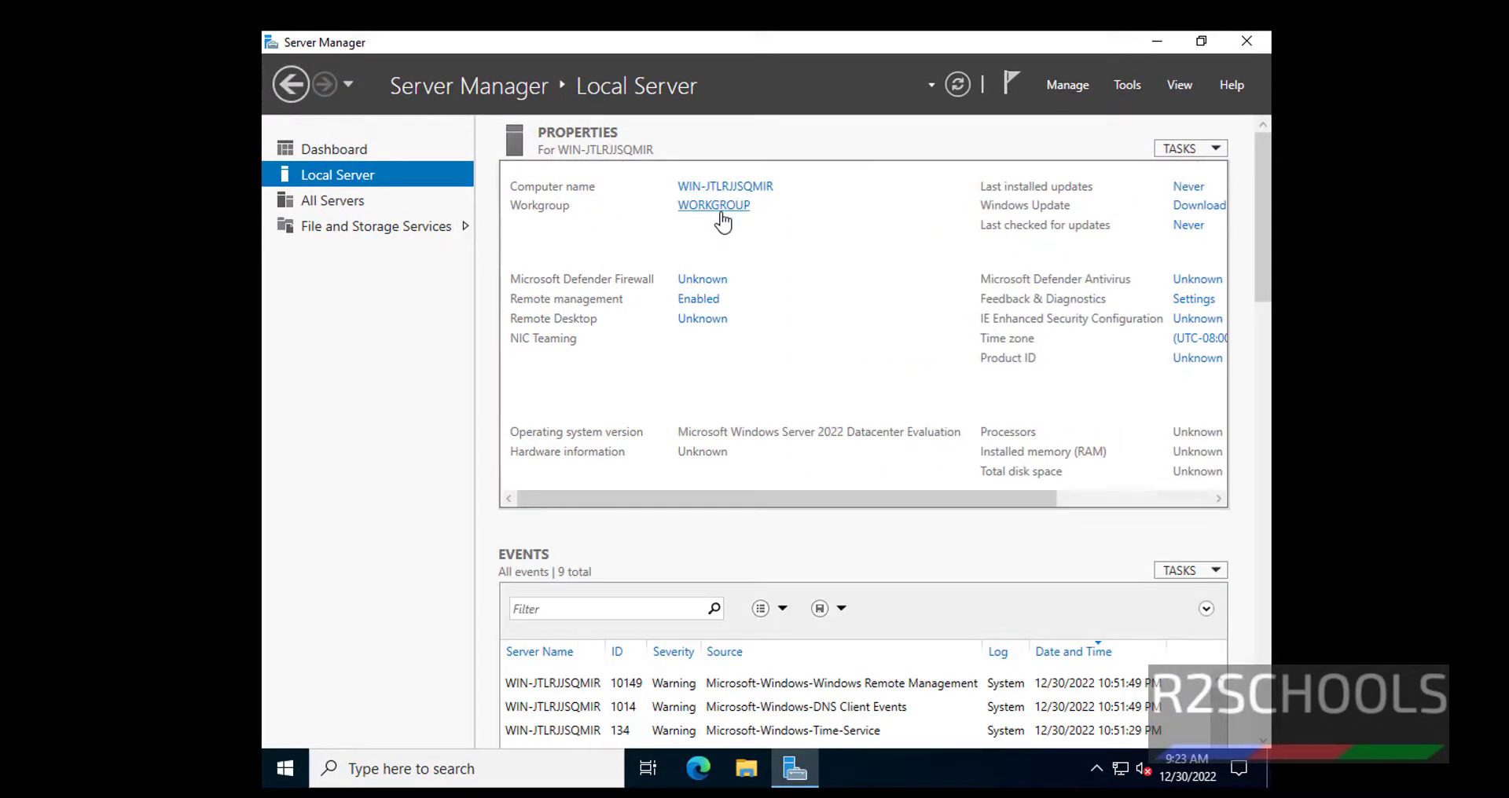
- Rename the computer to WIN2022DC, keeping it in the workgroup
{"action": "left_click", "coordinate": [730, 189]}
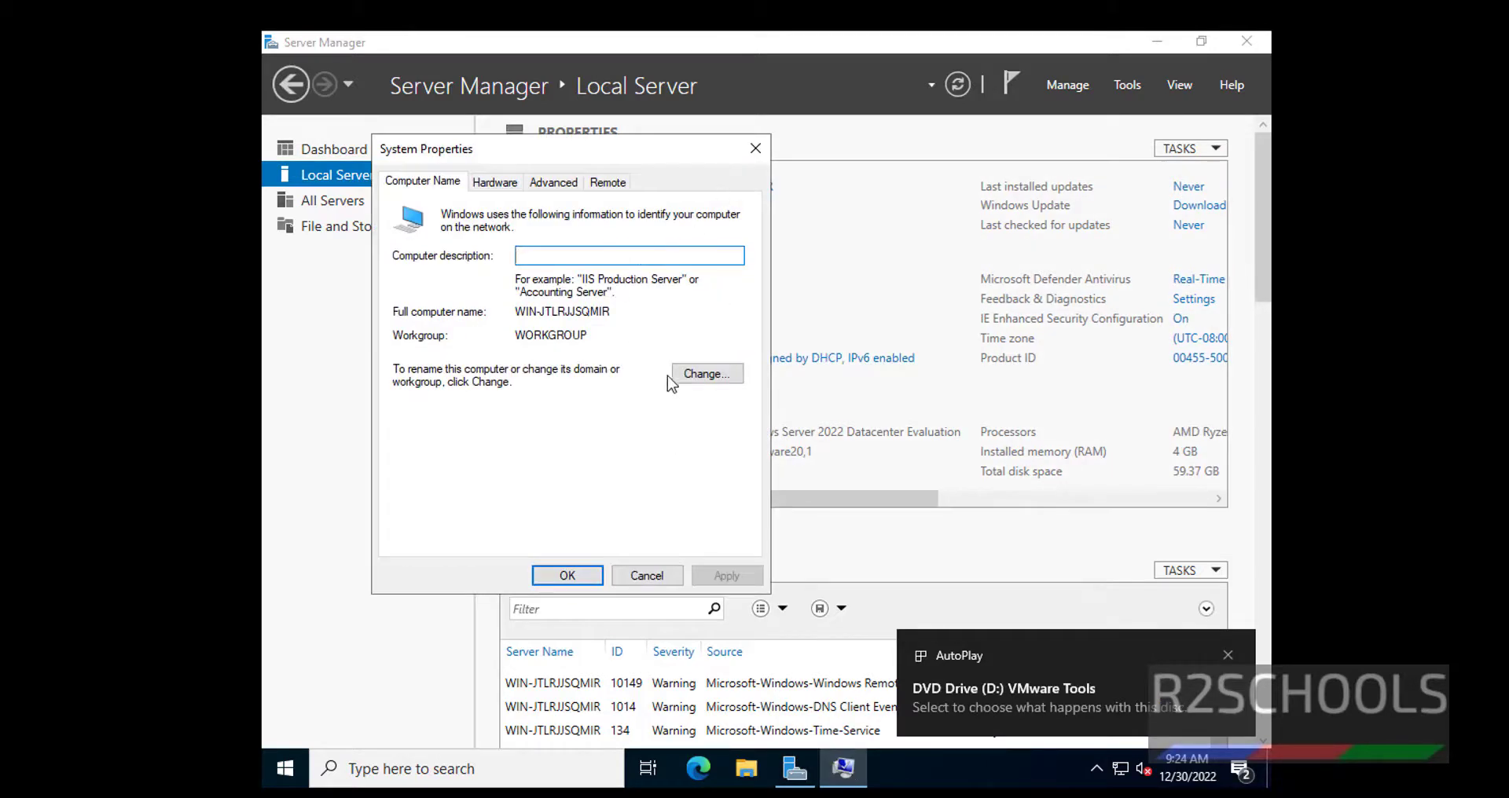
{"action": "left_click", "coordinate": [708, 375]}
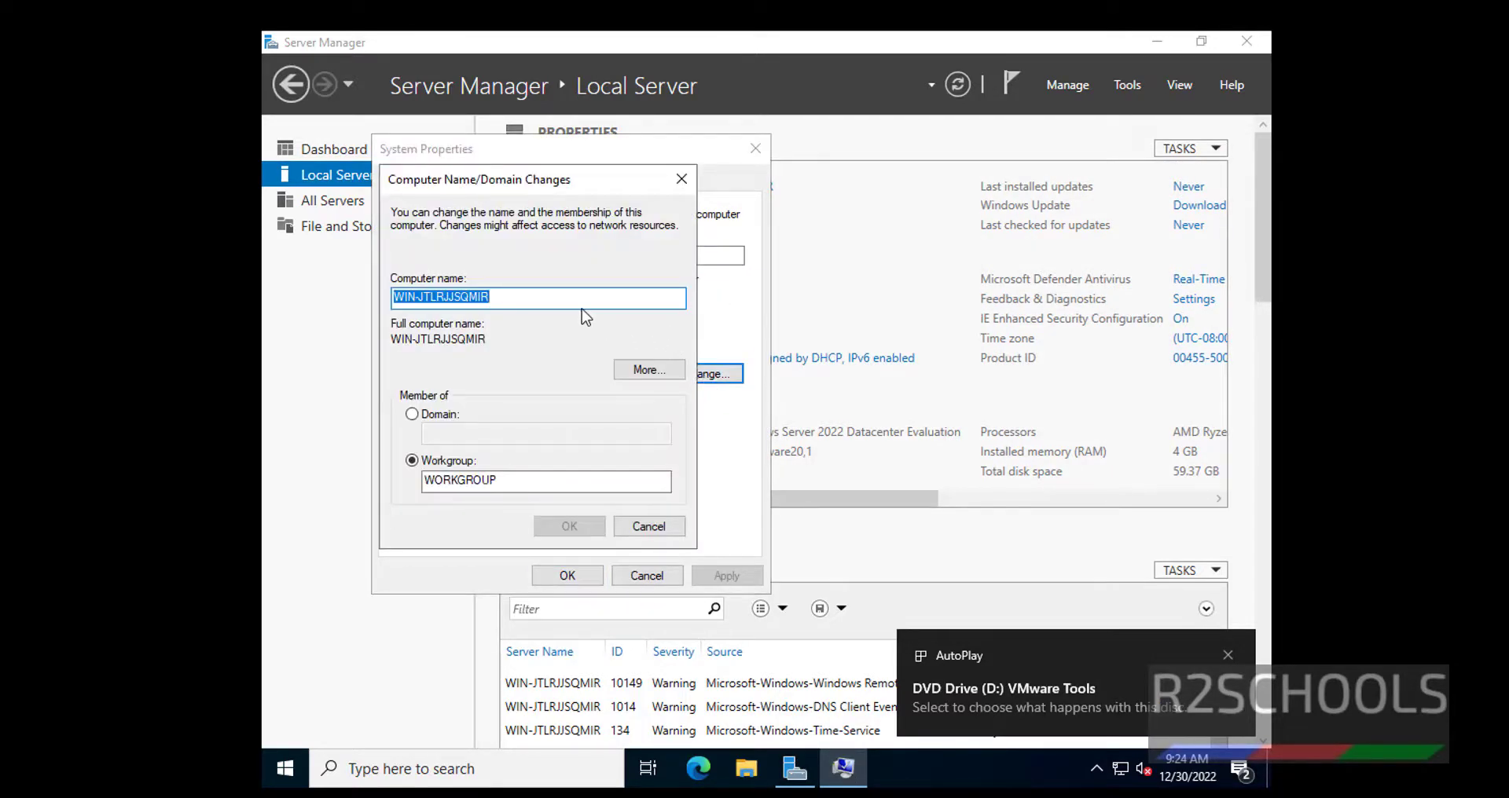
{"action": "type", "text": "WIN2022DC"}
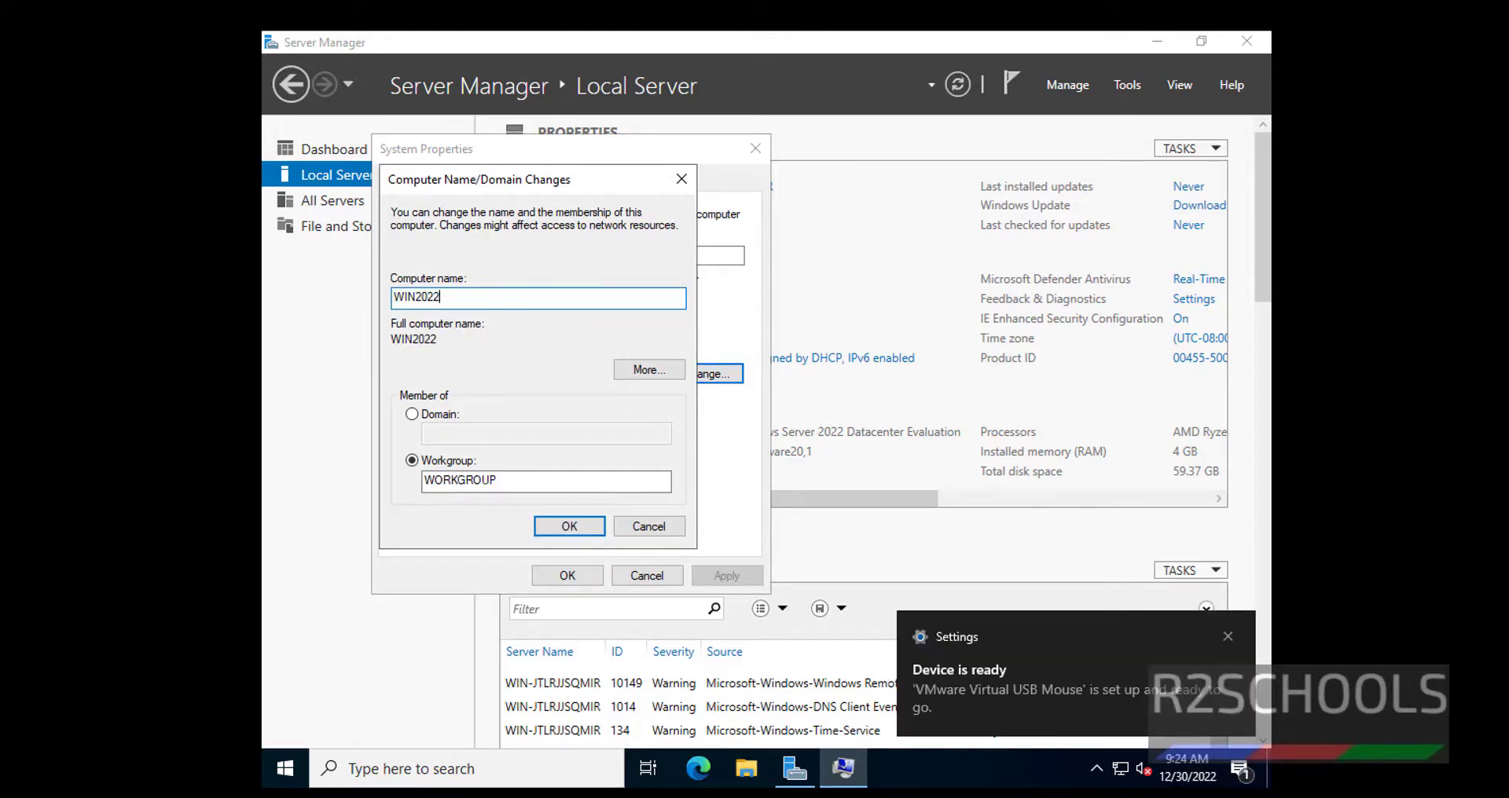
{"action": "left_click", "coordinate": [426, 419]}
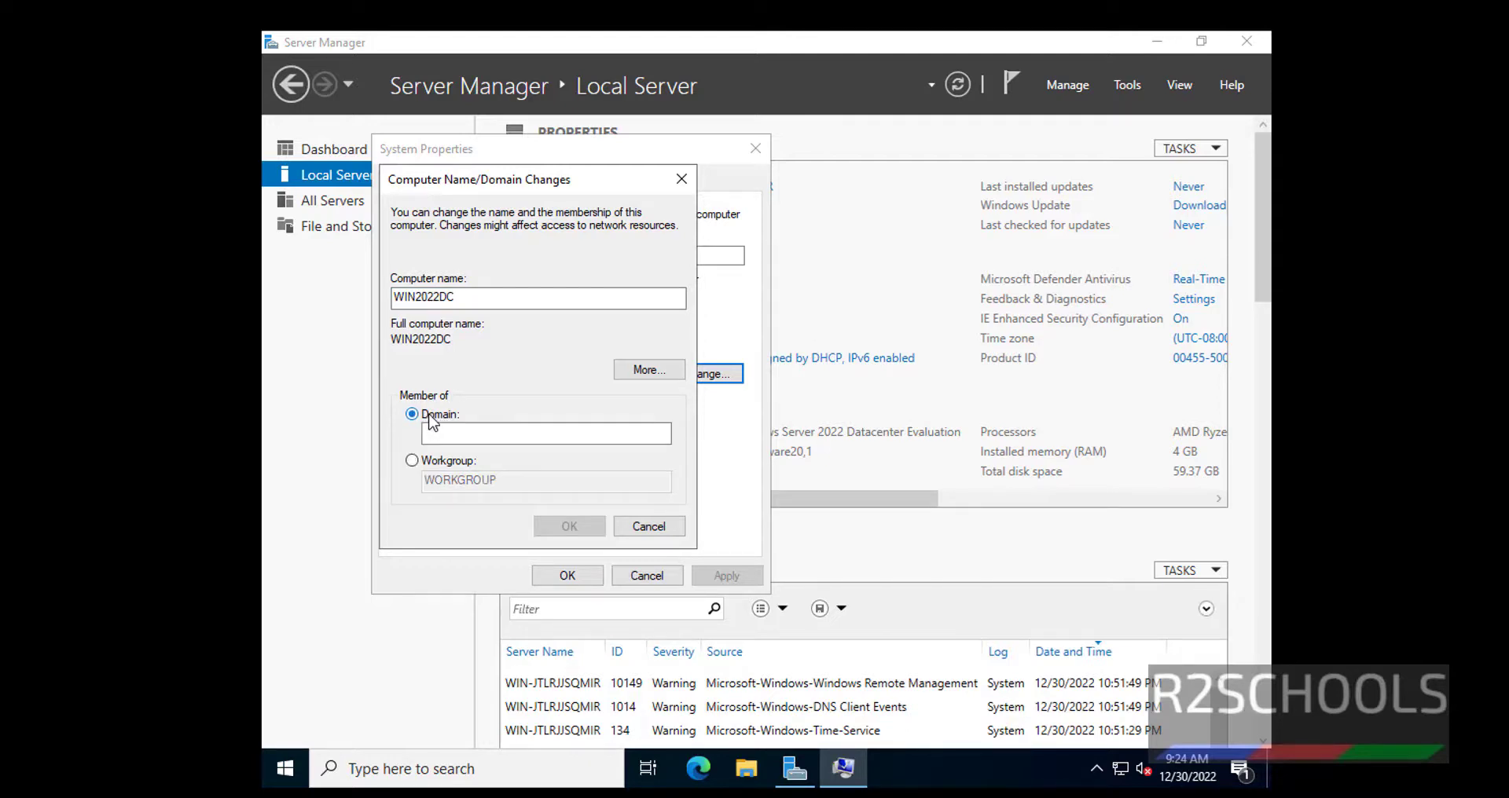
{"action": "left_click", "coordinate": [440, 432]}
{"action": "left_click", "coordinate": [438, 466]}
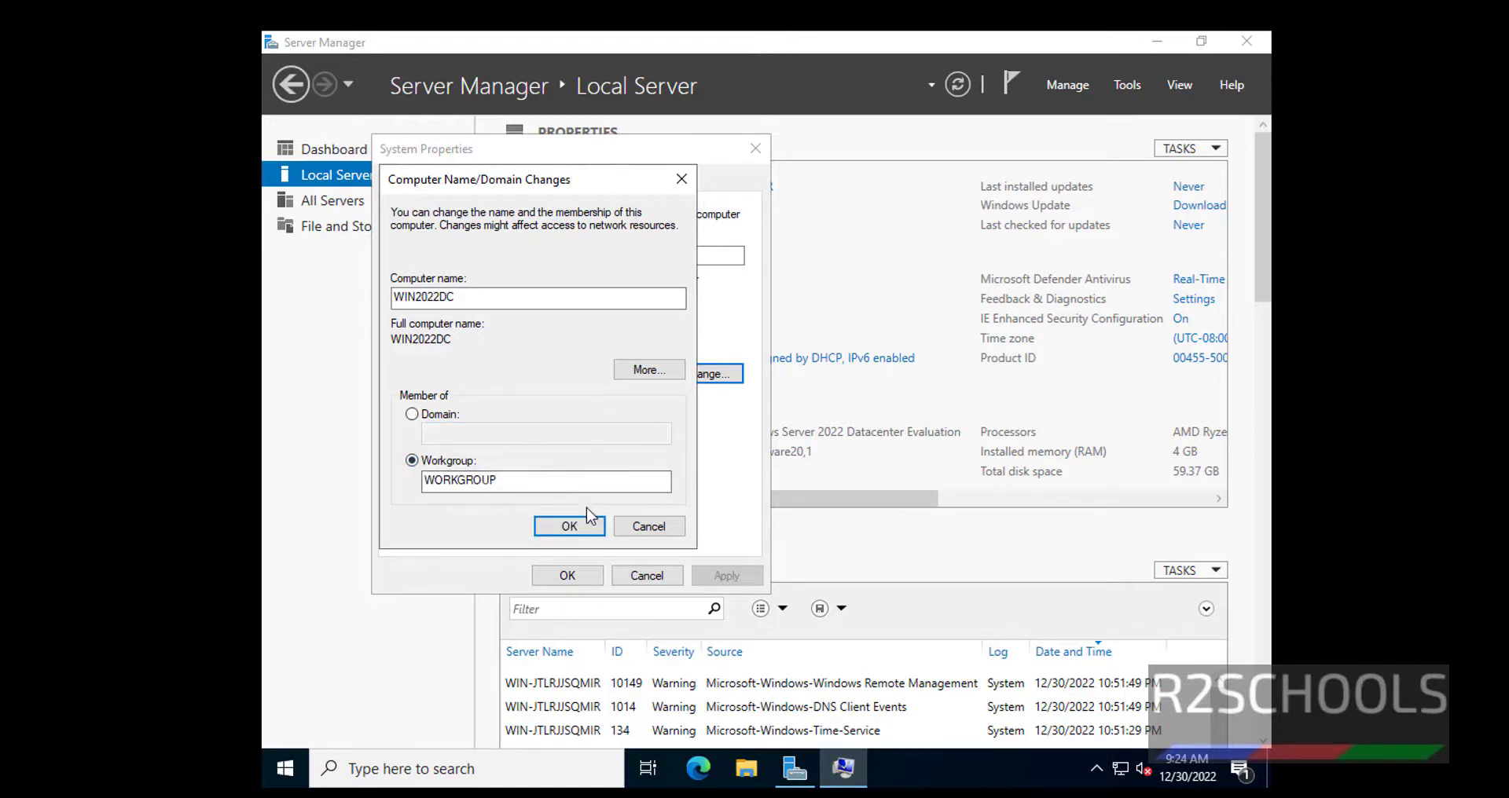
{"action": "left_click", "coordinate": [570, 528]}
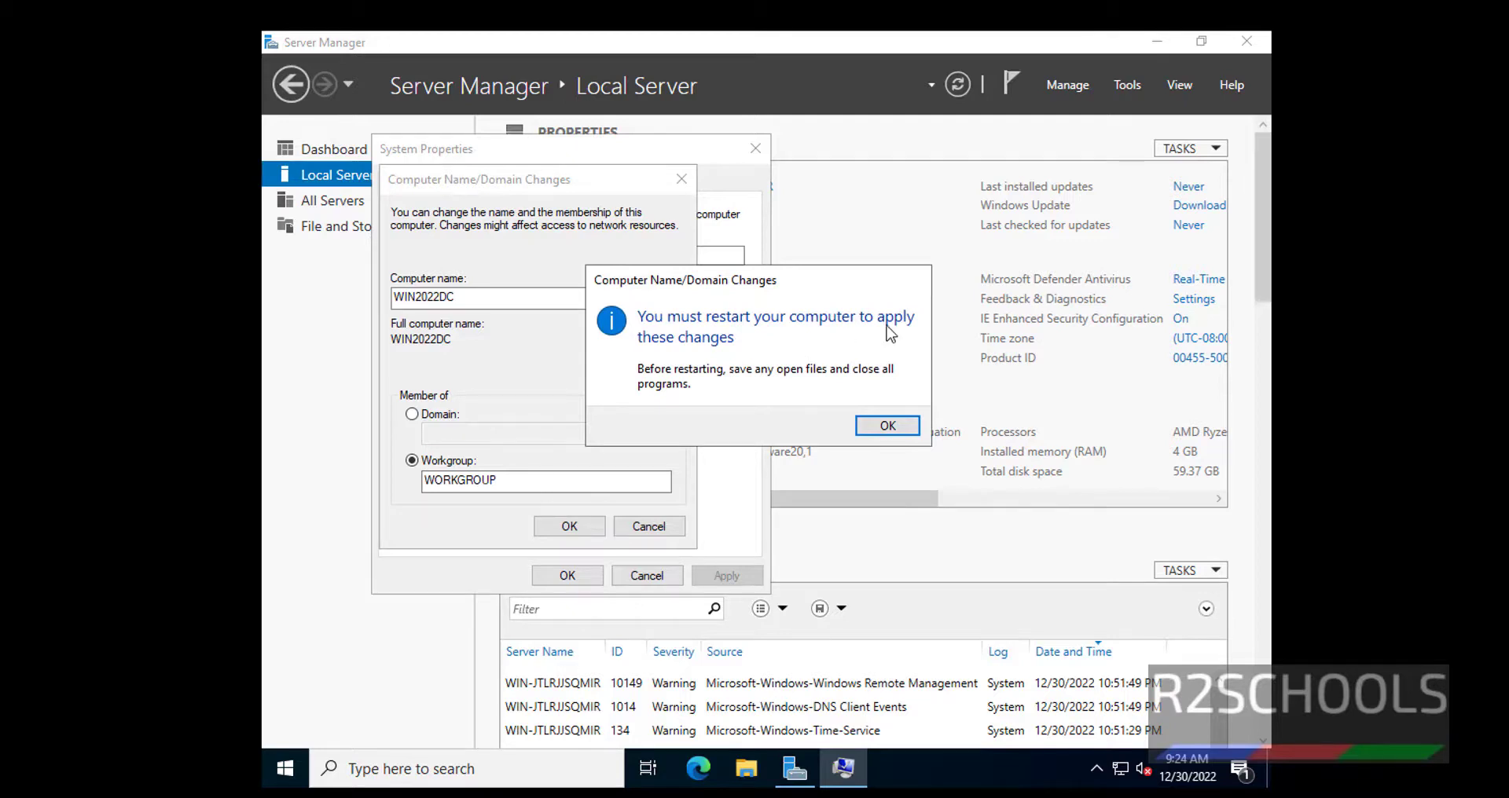
- Acknowledge the restart notice, close System Properties, and choose Restart Later
{"action": "left_click", "coordinate": [885, 428]}
{"action": "left_click", "coordinate": [563, 579]}
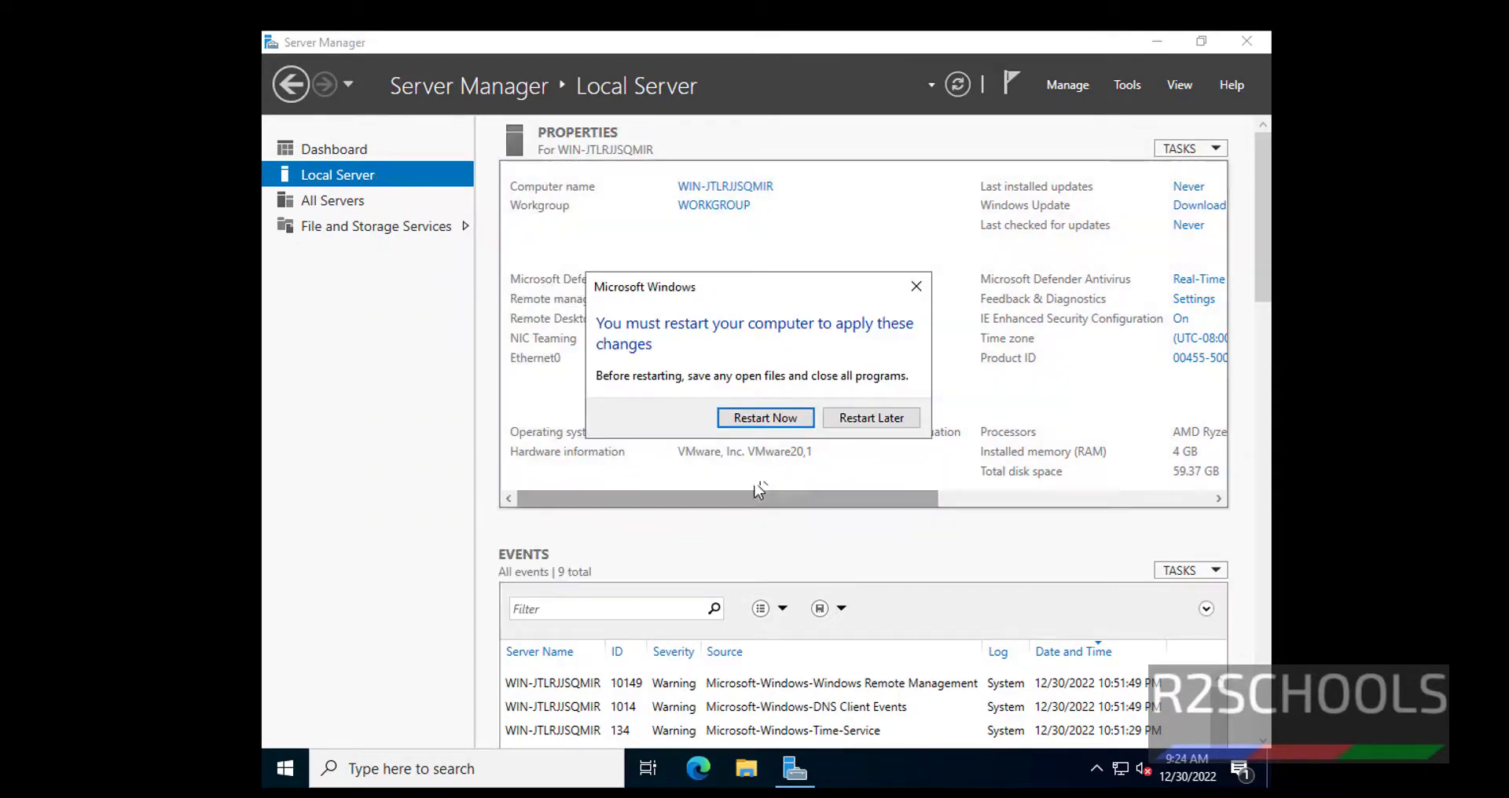
{"action": "left_click", "coordinate": [872, 418]}
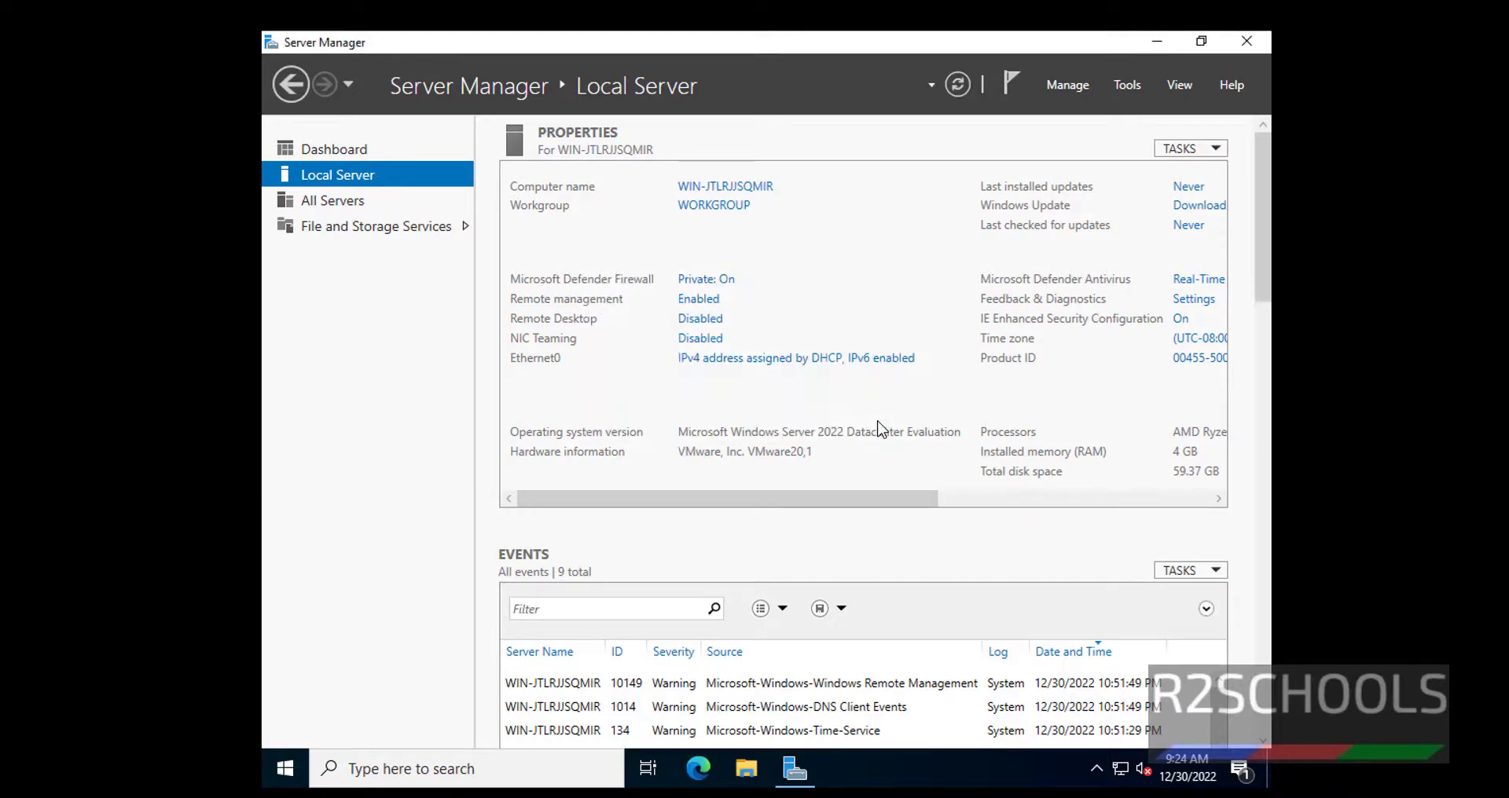
{"action": "left_click", "coordinate": [1079, 84]}
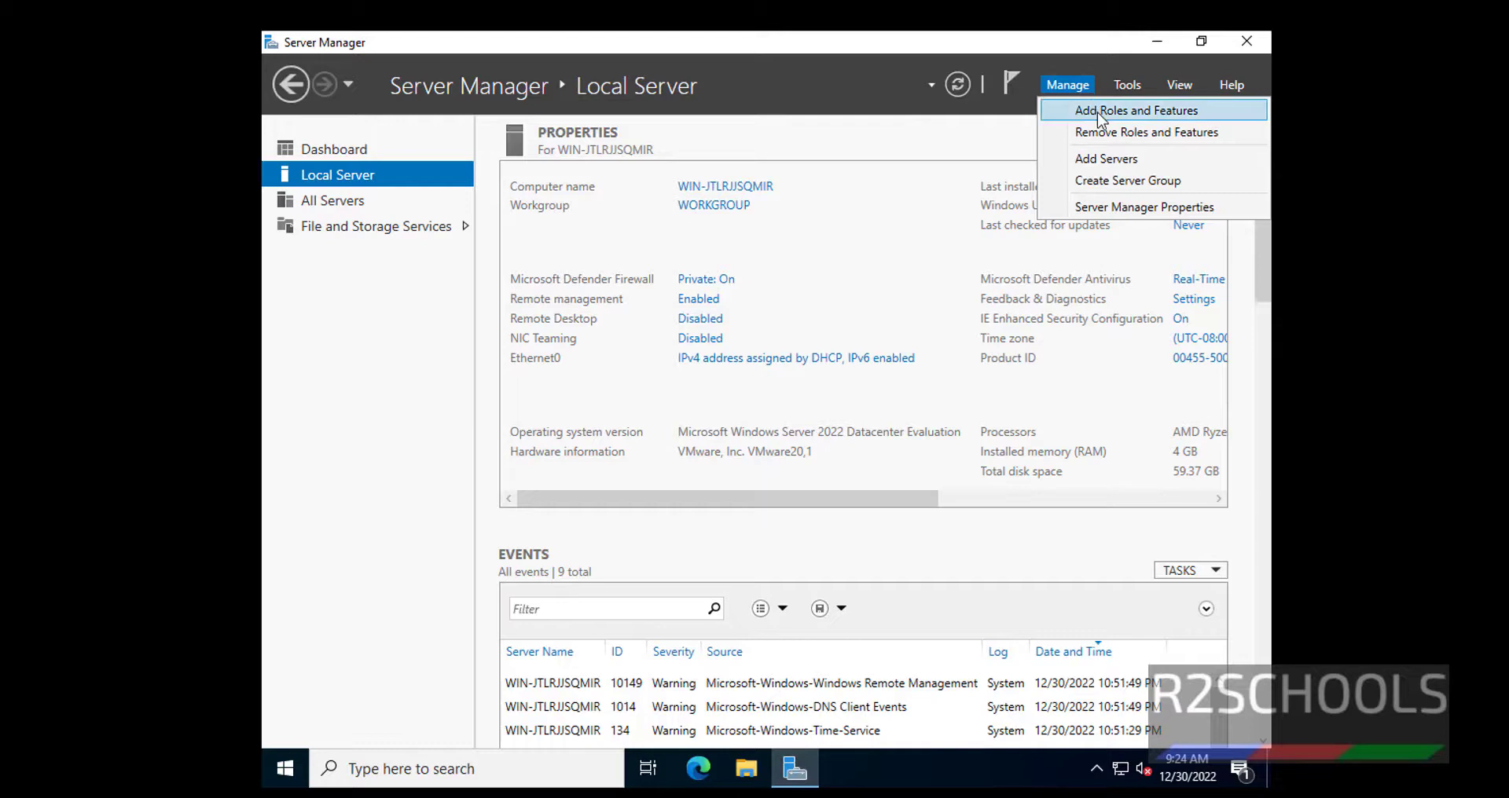
{"action": "left_click", "coordinate": [1098, 114]}
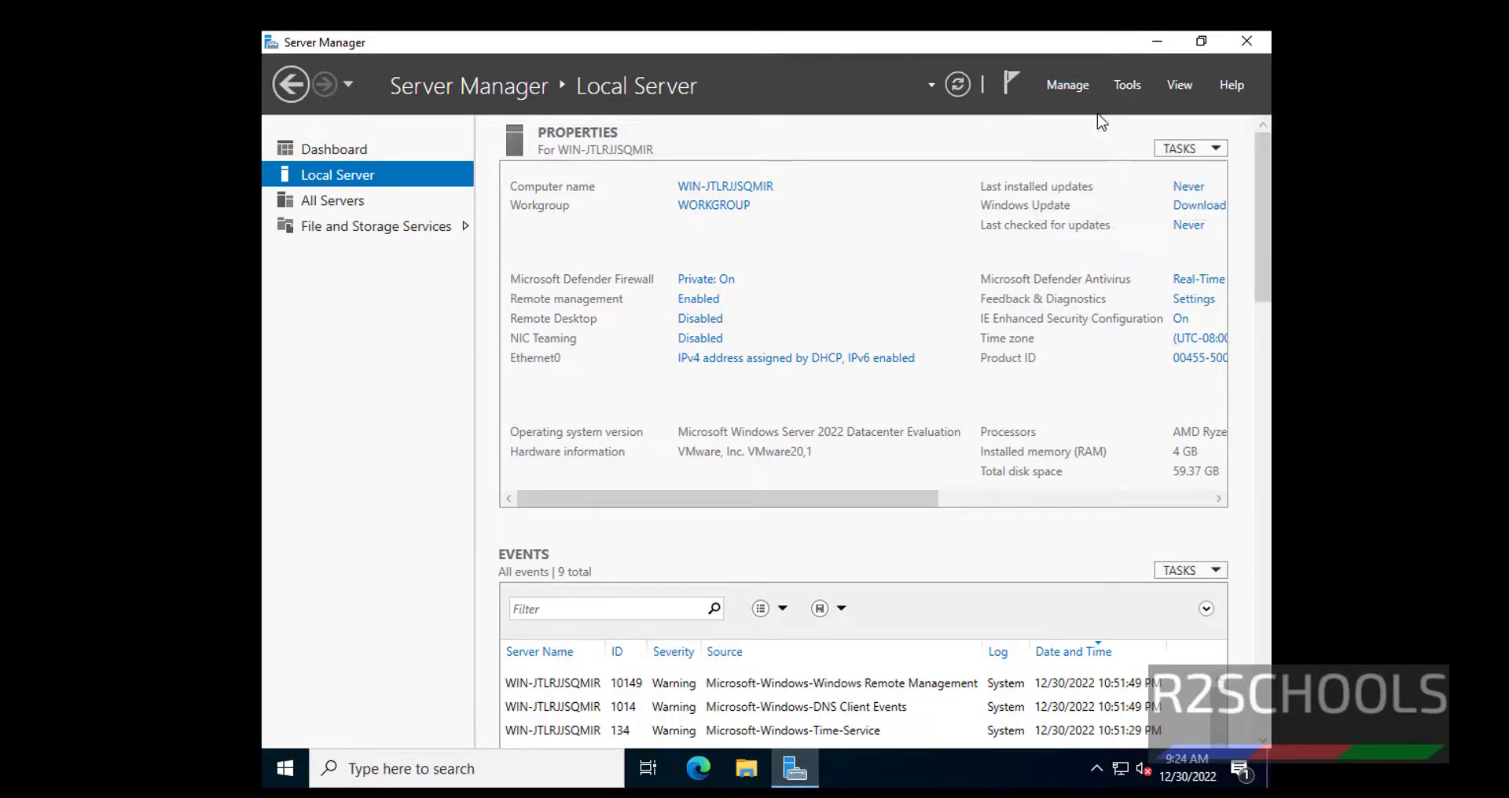
{"action": "left_click", "coordinate": [931, 690]}
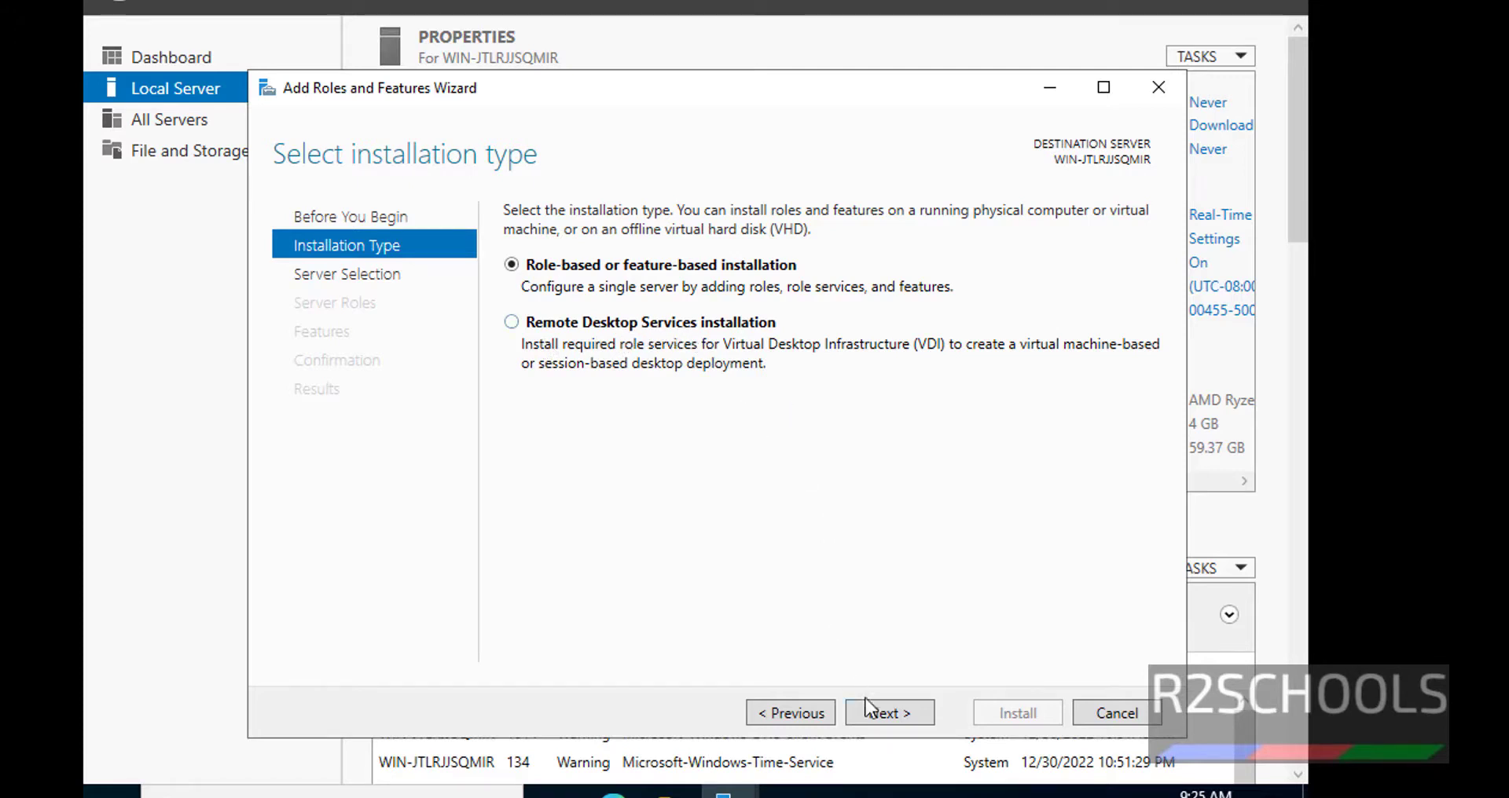
{"action": "left_click", "coordinate": [884, 712]}
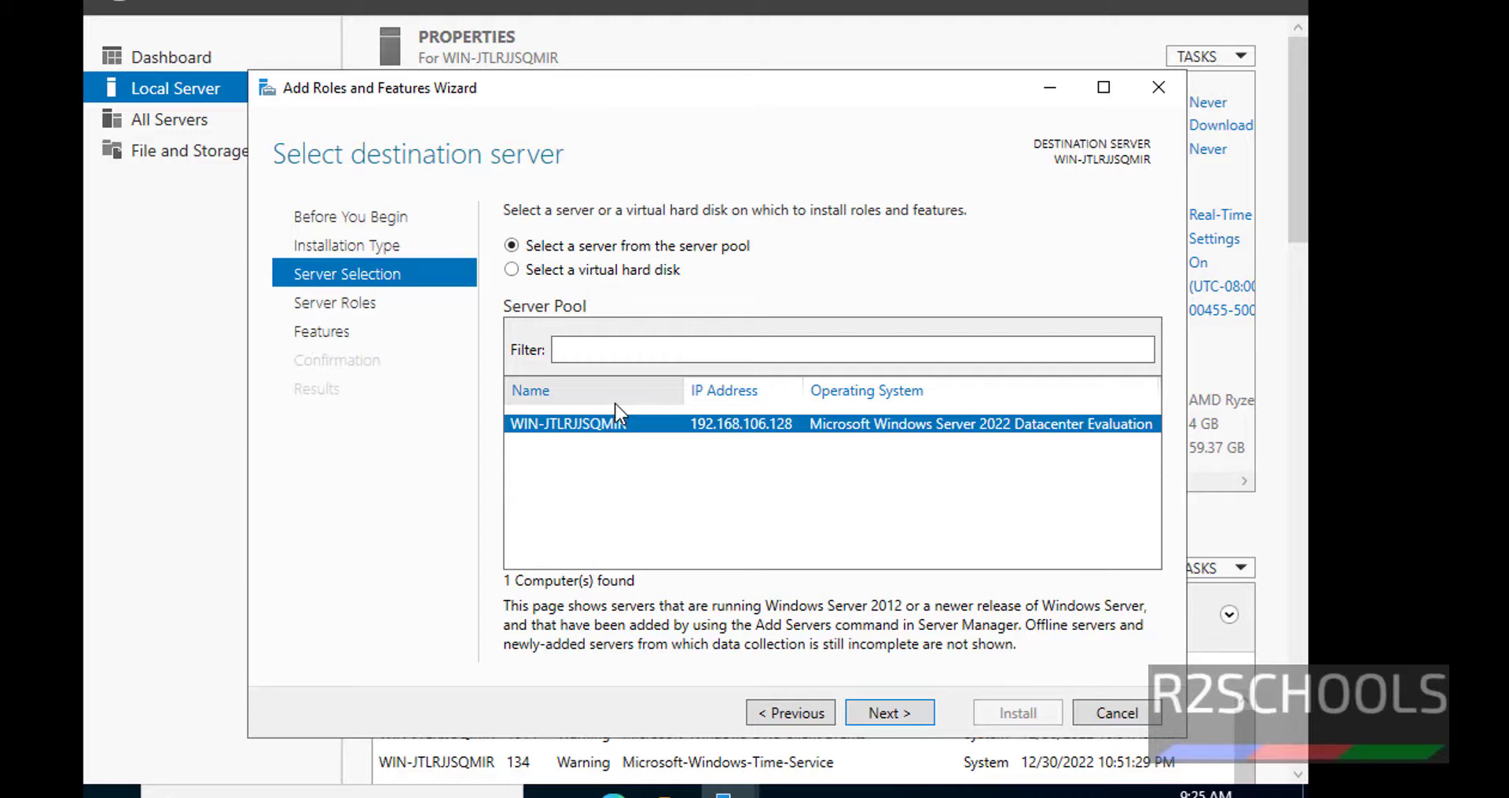
{"action": "left_click", "coordinate": [889, 712]}
{"action": "scroll", "coordinate": [649, 570], "scroll_direction": "up", "scroll_amount": 1}
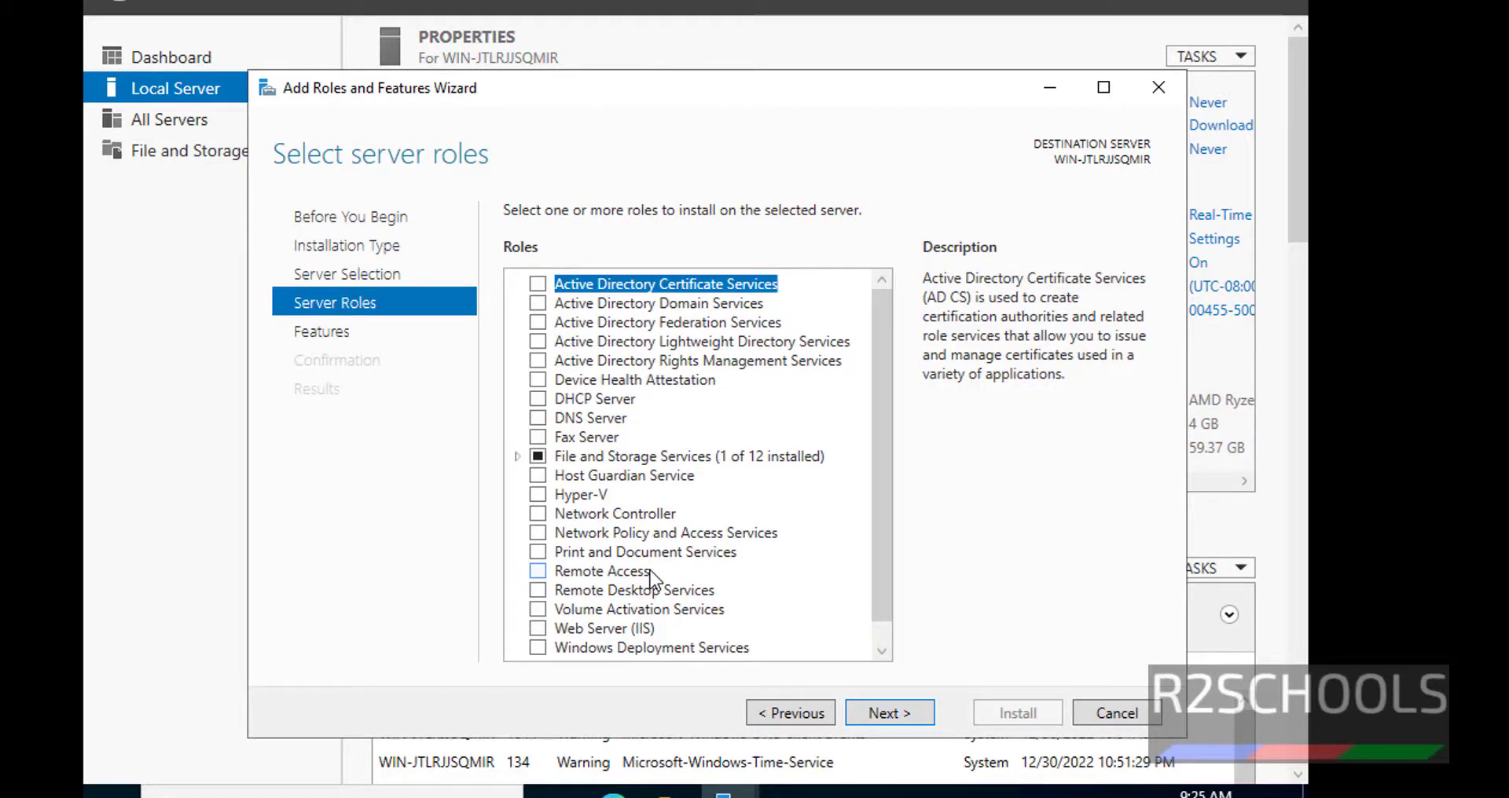
{"action": "scroll", "coordinate": [649, 571], "scroll_direction": "down", "scroll_amount": 1}
{"action": "left_click", "coordinate": [622, 602]}
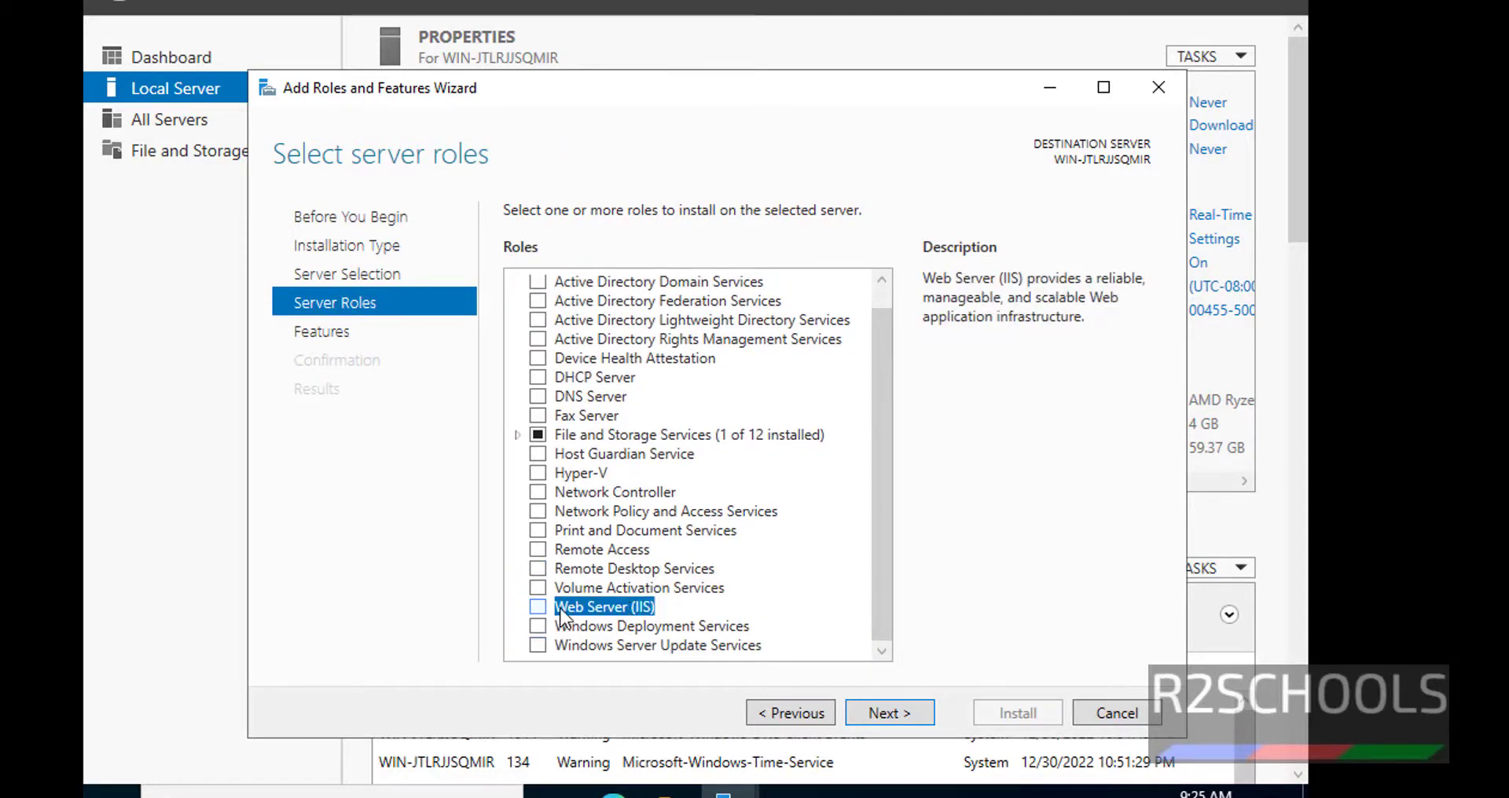
{"action": "left_click", "coordinate": [538, 608]}
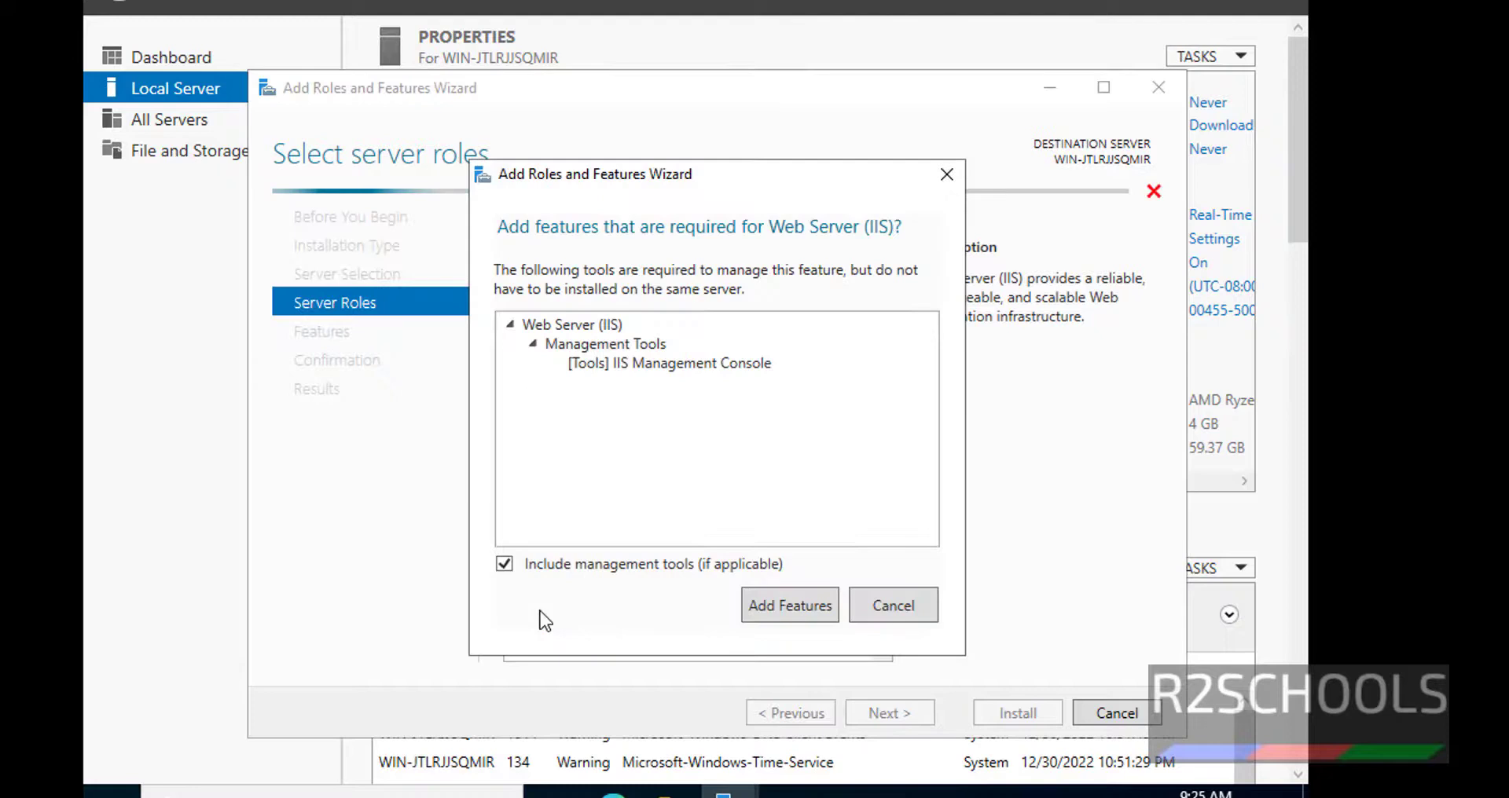
{"action": "left_click", "coordinate": [809, 613]}
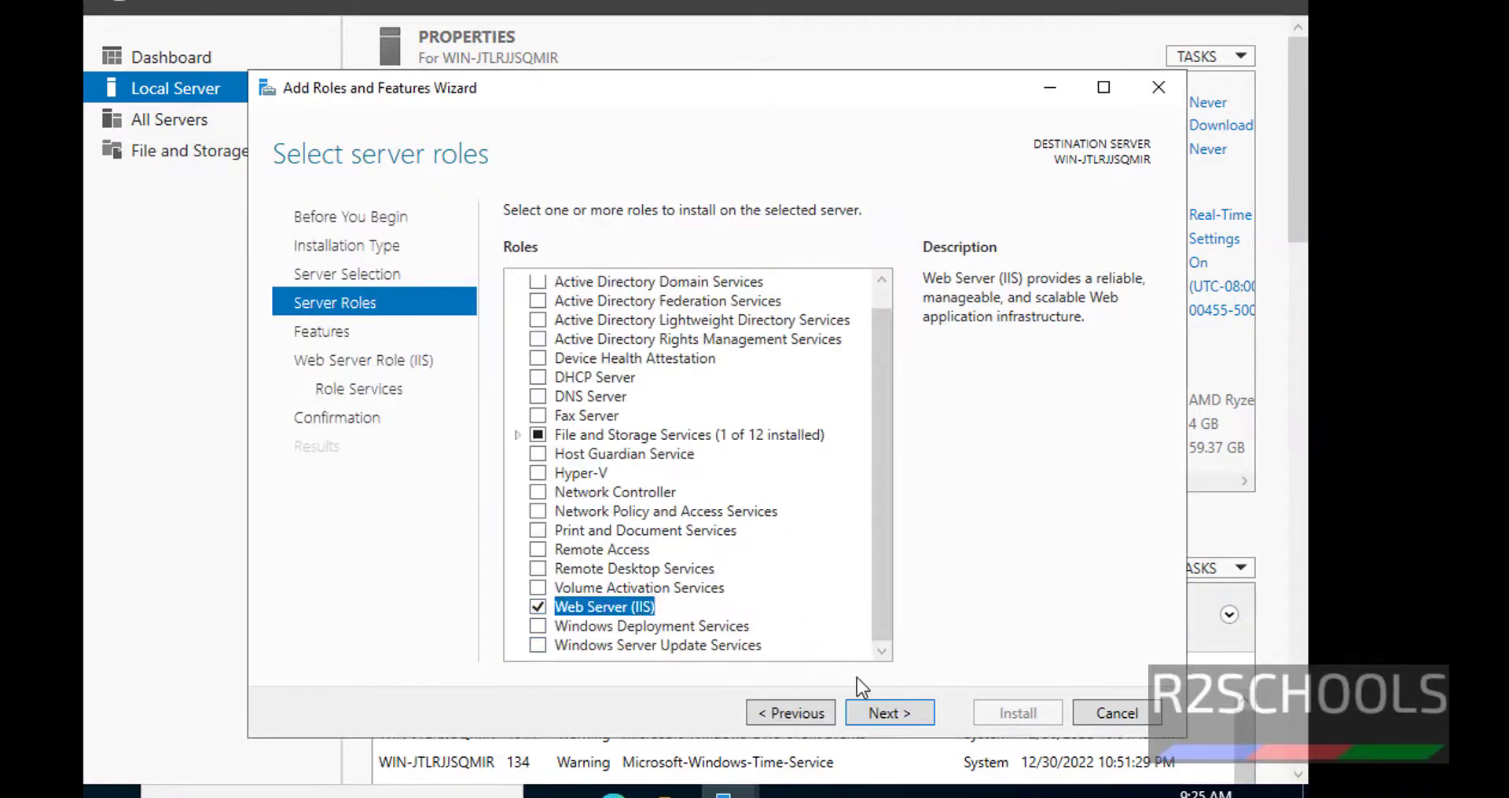
{"action": "left_click", "coordinate": [907, 710]}
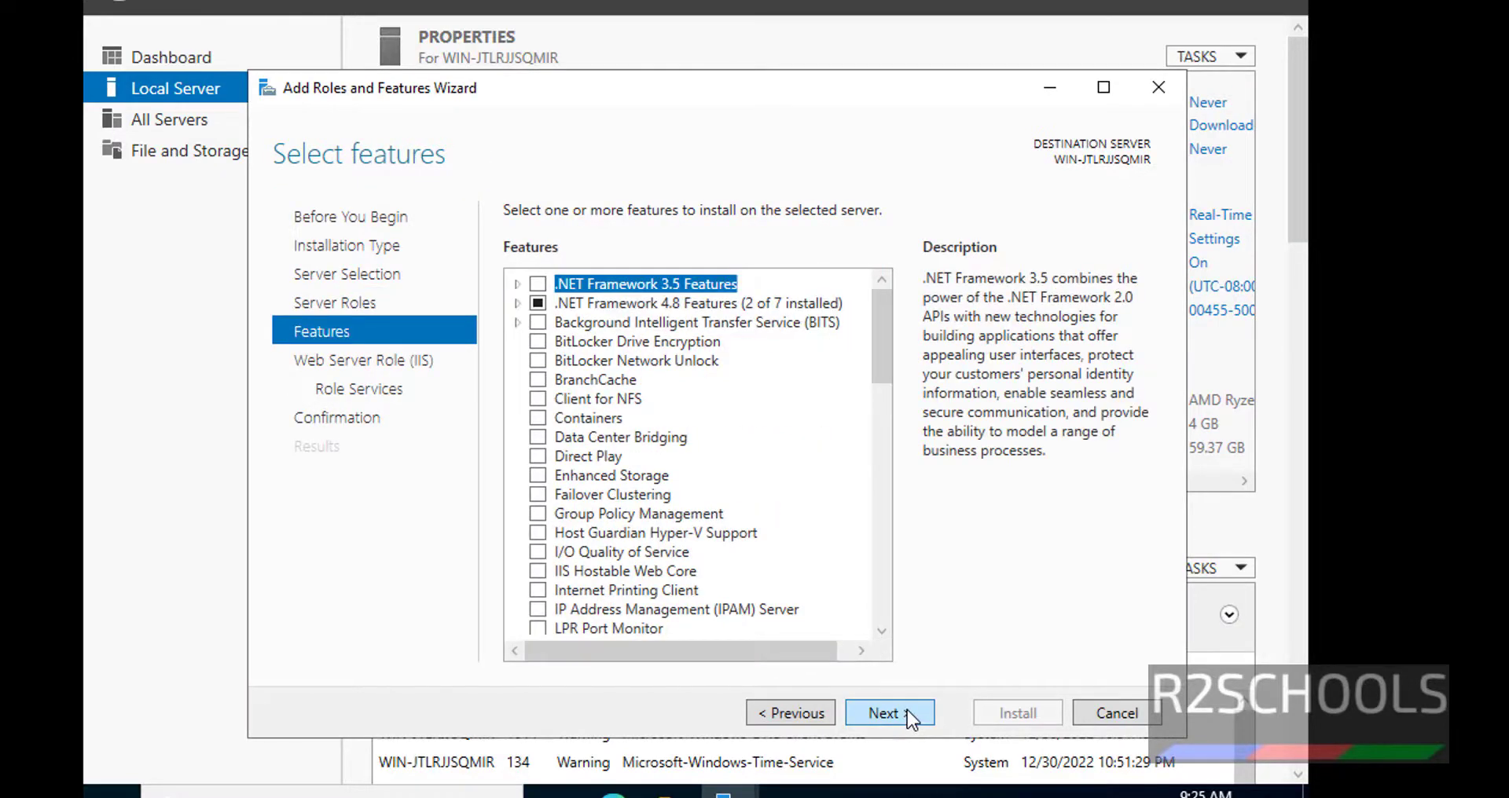
{"action": "scroll", "coordinate": [641, 345], "scroll_direction": "down", "scroll_amount": 15}
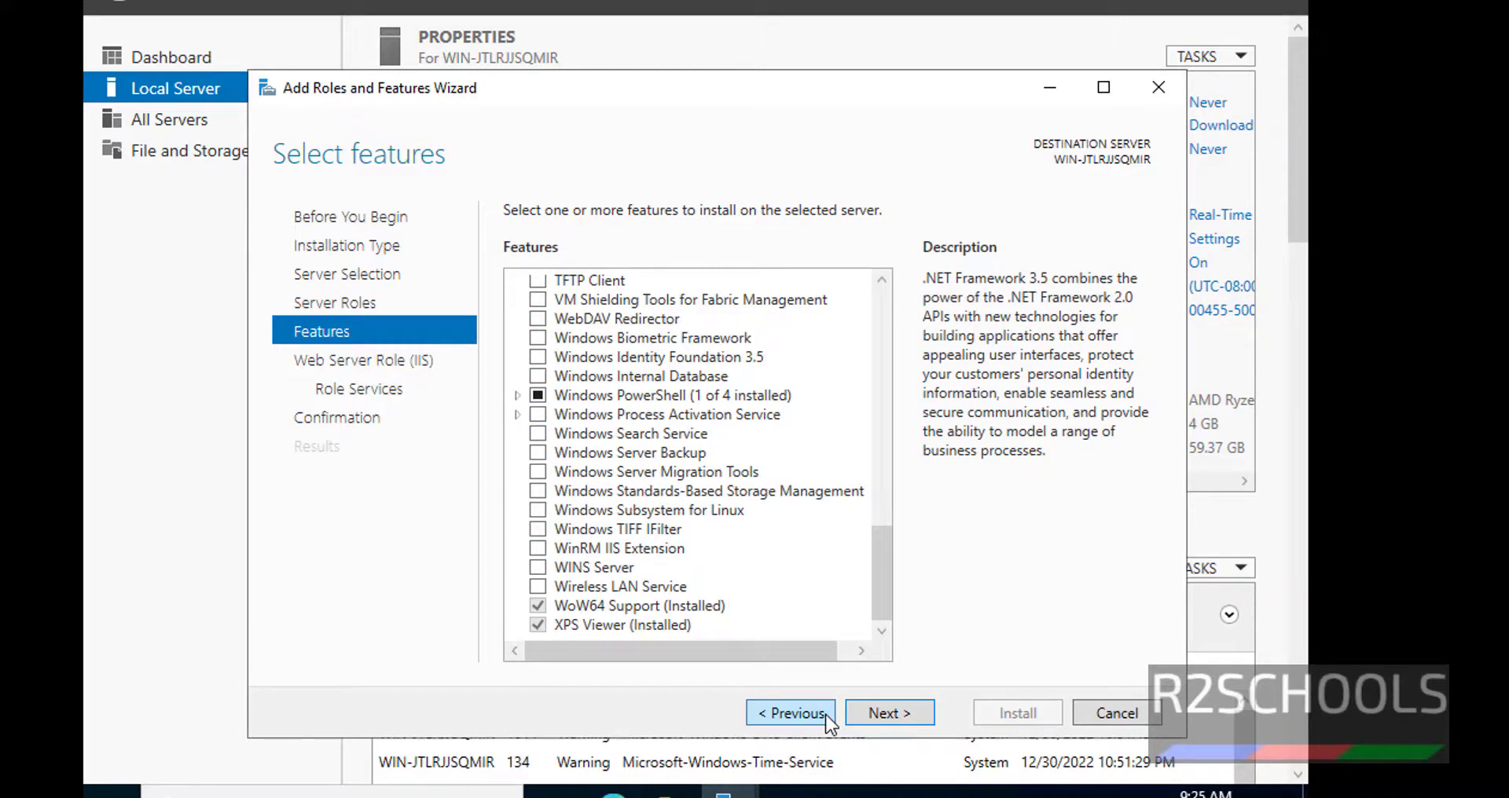
{"action": "left_click", "coordinate": [862, 712]}
{"action": "left_click", "coordinate": [866, 708]}
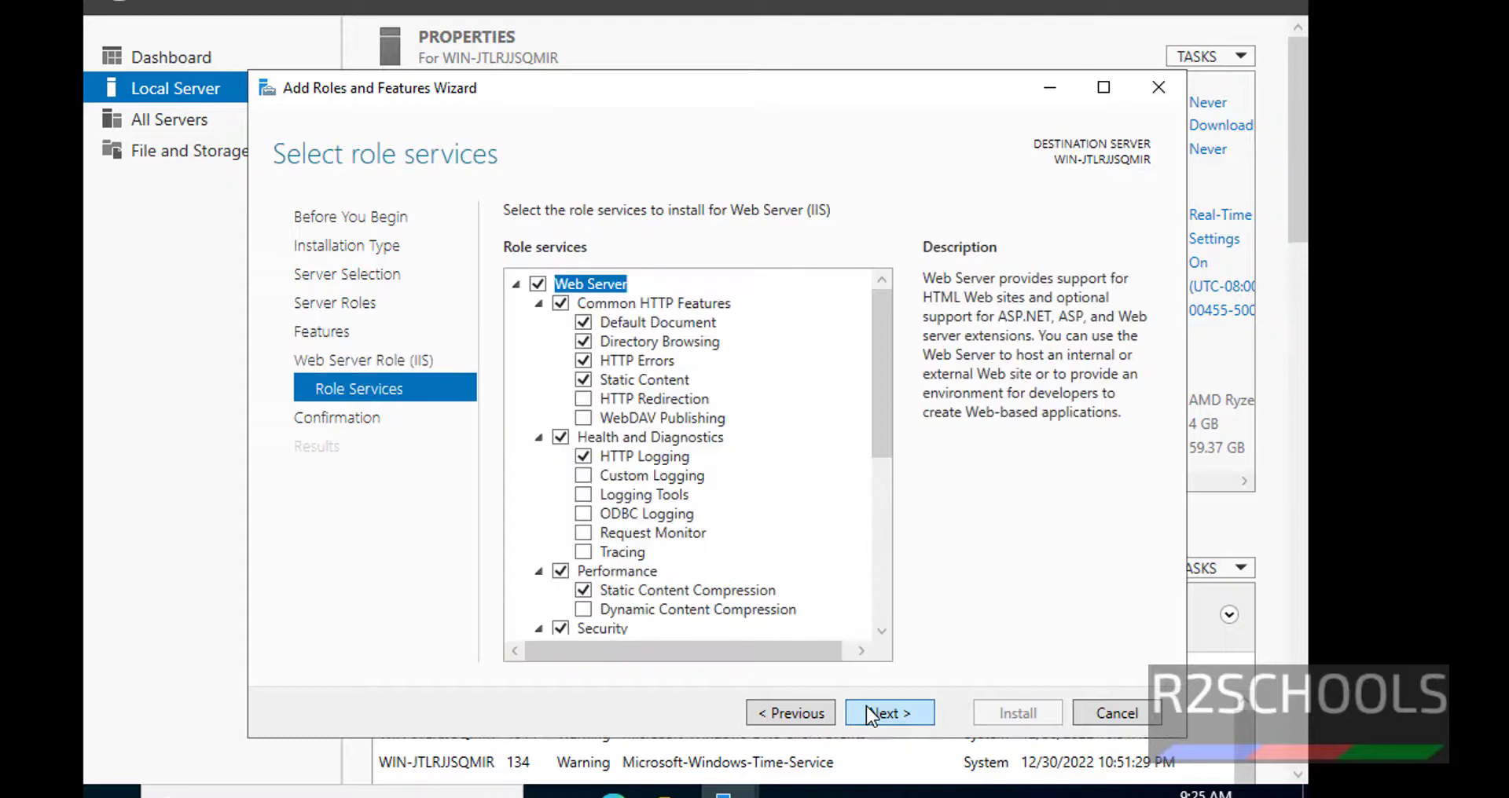
{"action": "left_click", "coordinate": [866, 706]}
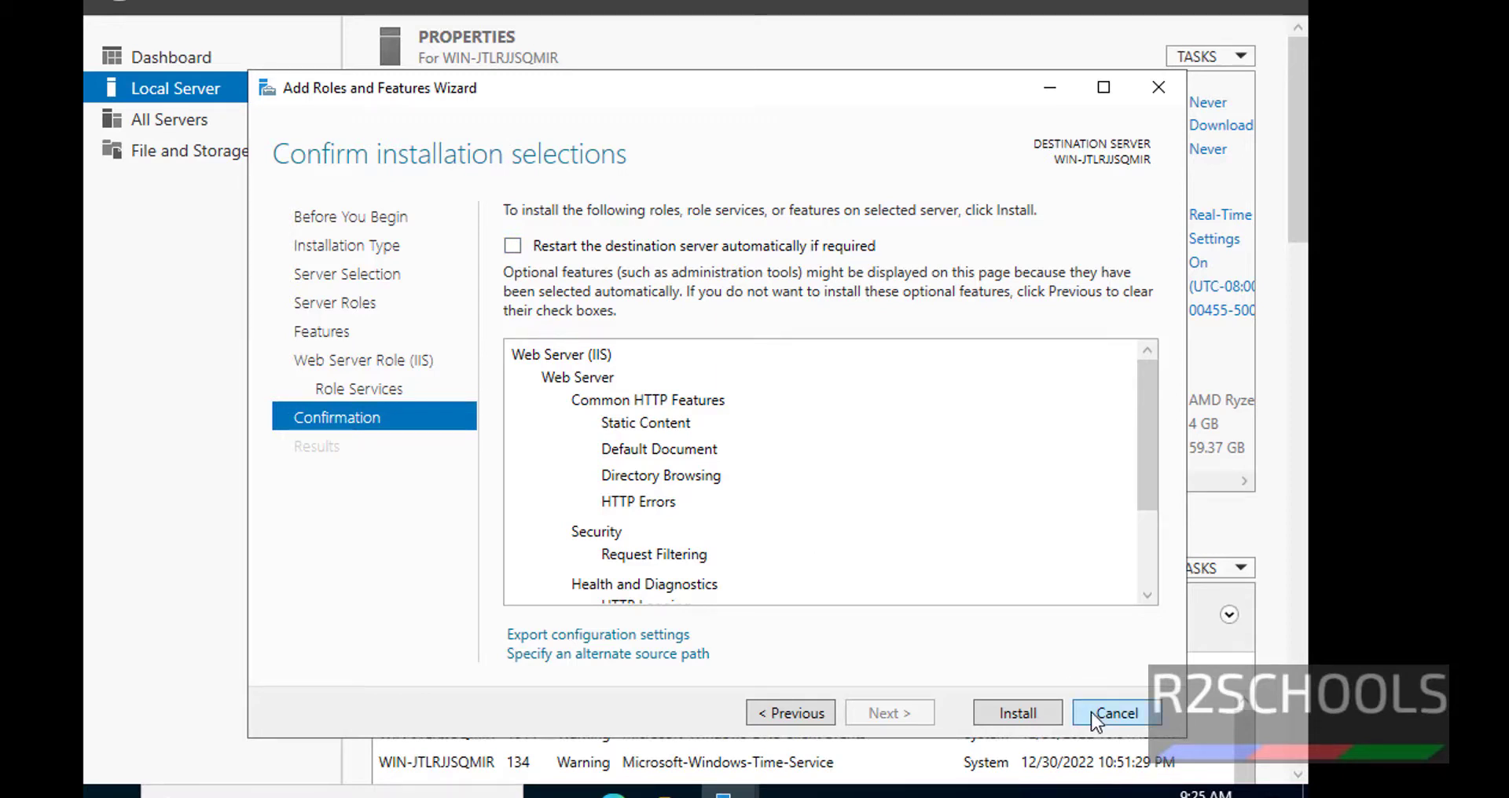
{"action": "left_click", "coordinate": [1116, 713]}
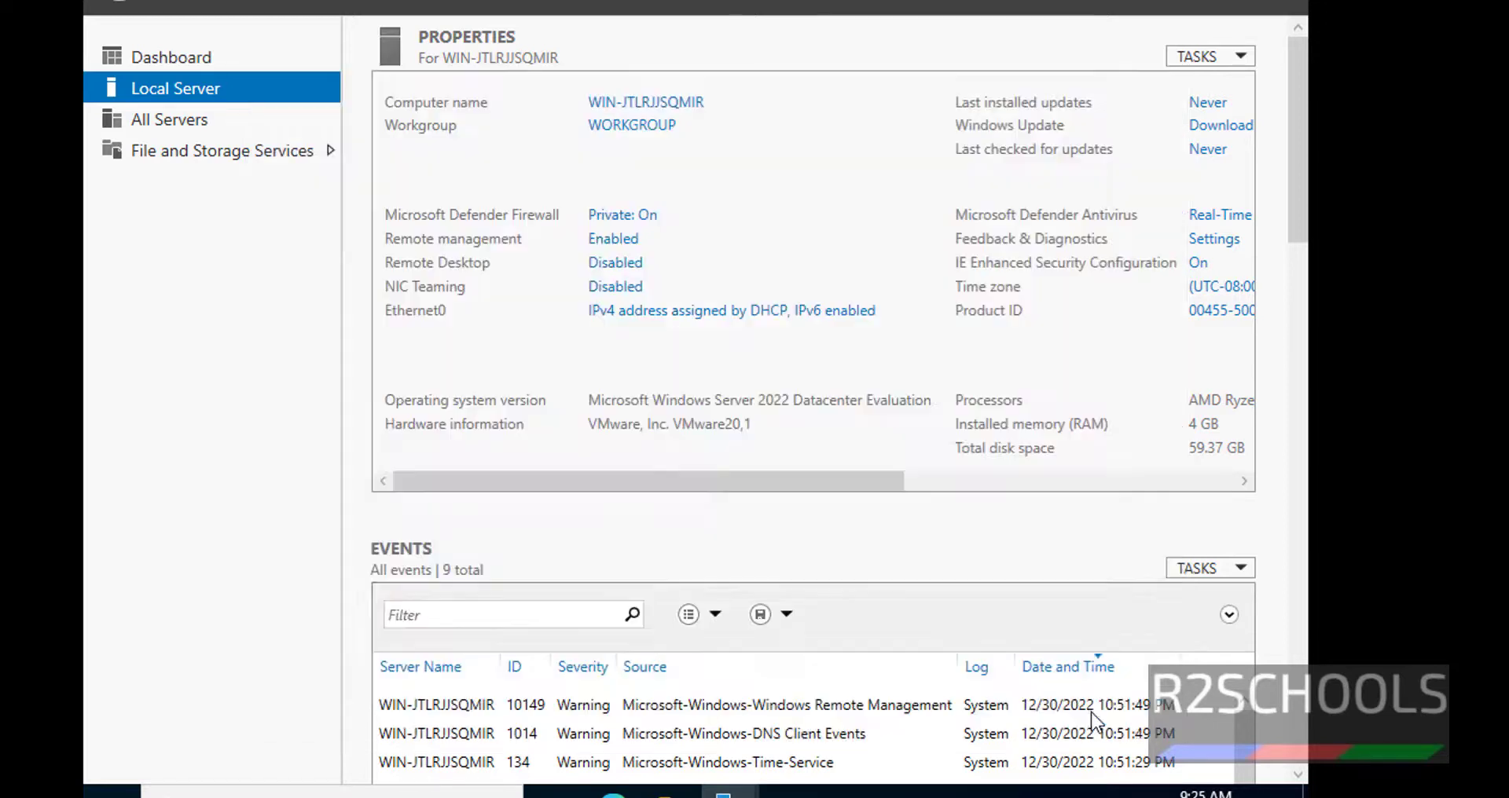
- Run the VMware Tools installer from the DVD drive with the Complete setup type
{"action": "key", "text": "super+e"}
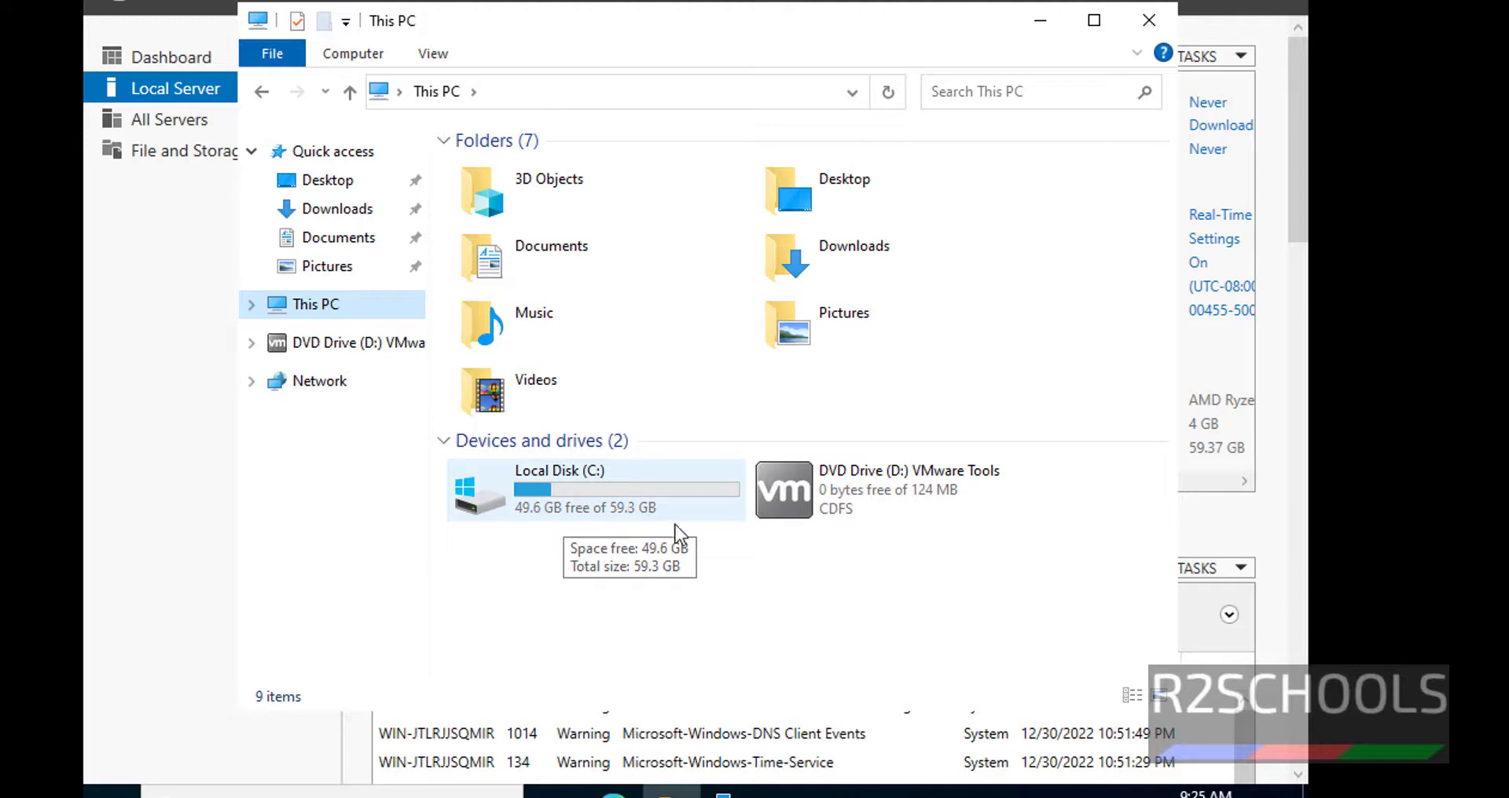
{"action": "double_click", "coordinate": [857, 513]}
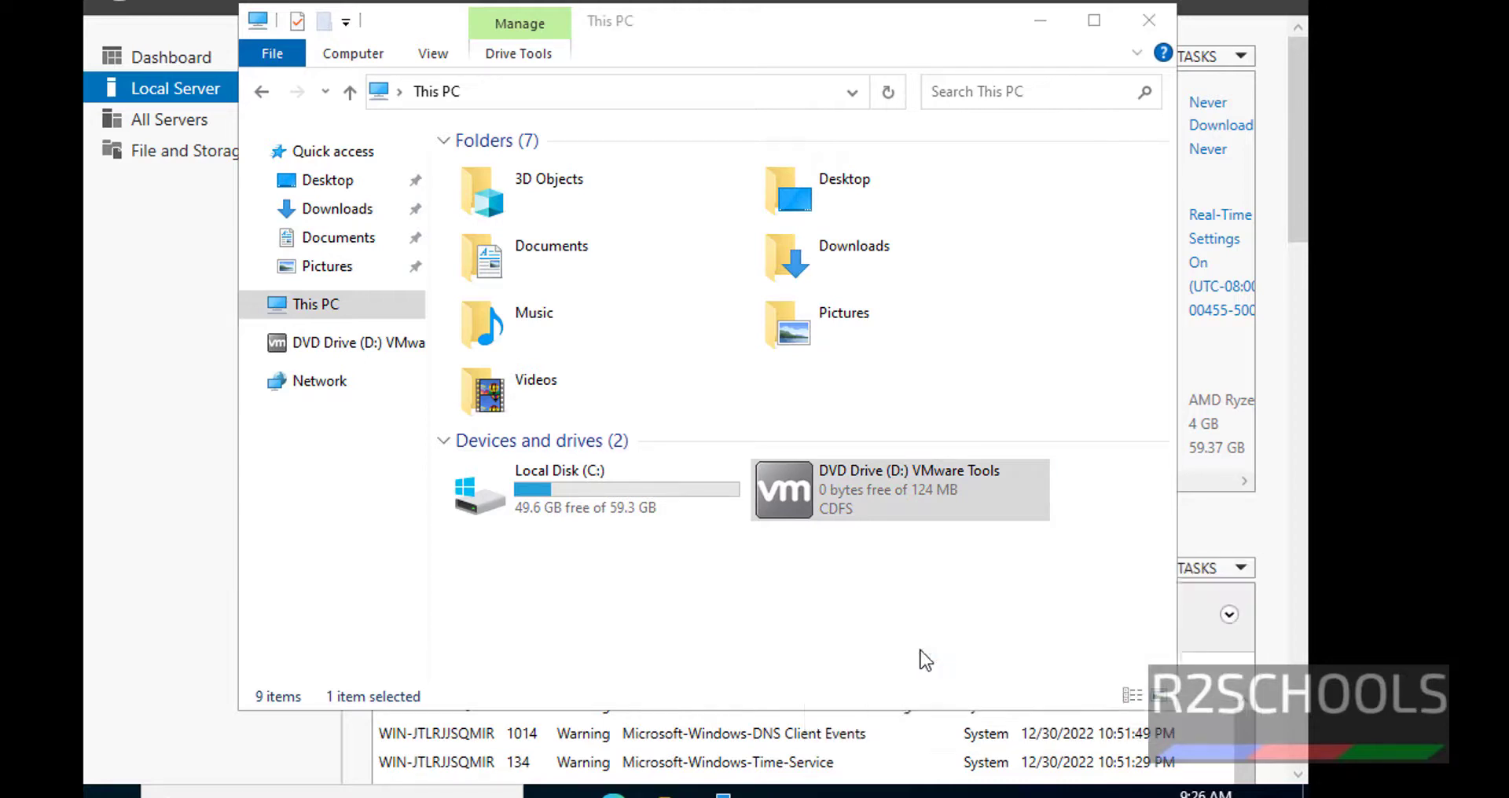
{"action": "left_click", "coordinate": [817, 547]}
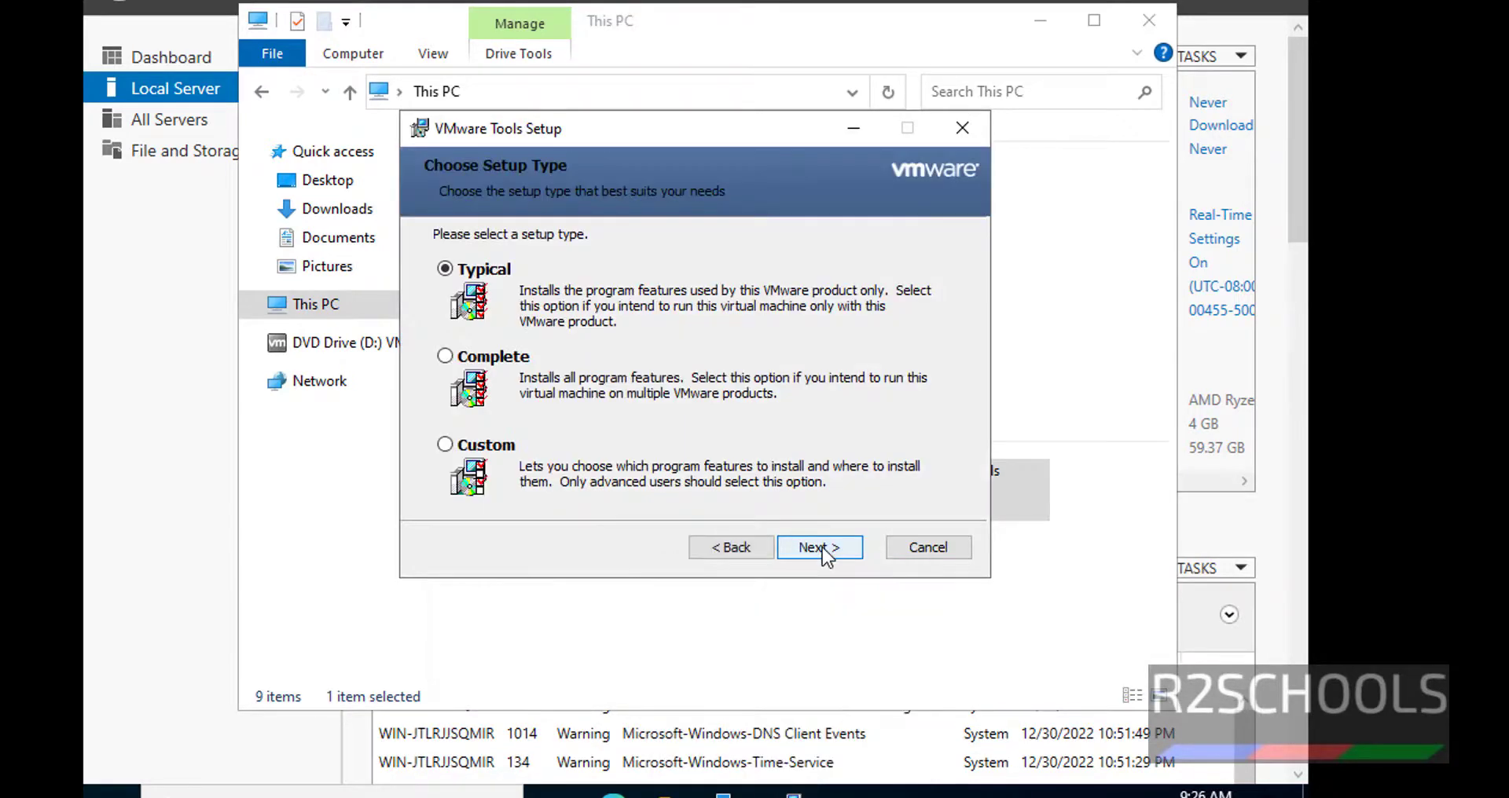
{"action": "left_click", "coordinate": [494, 357]}
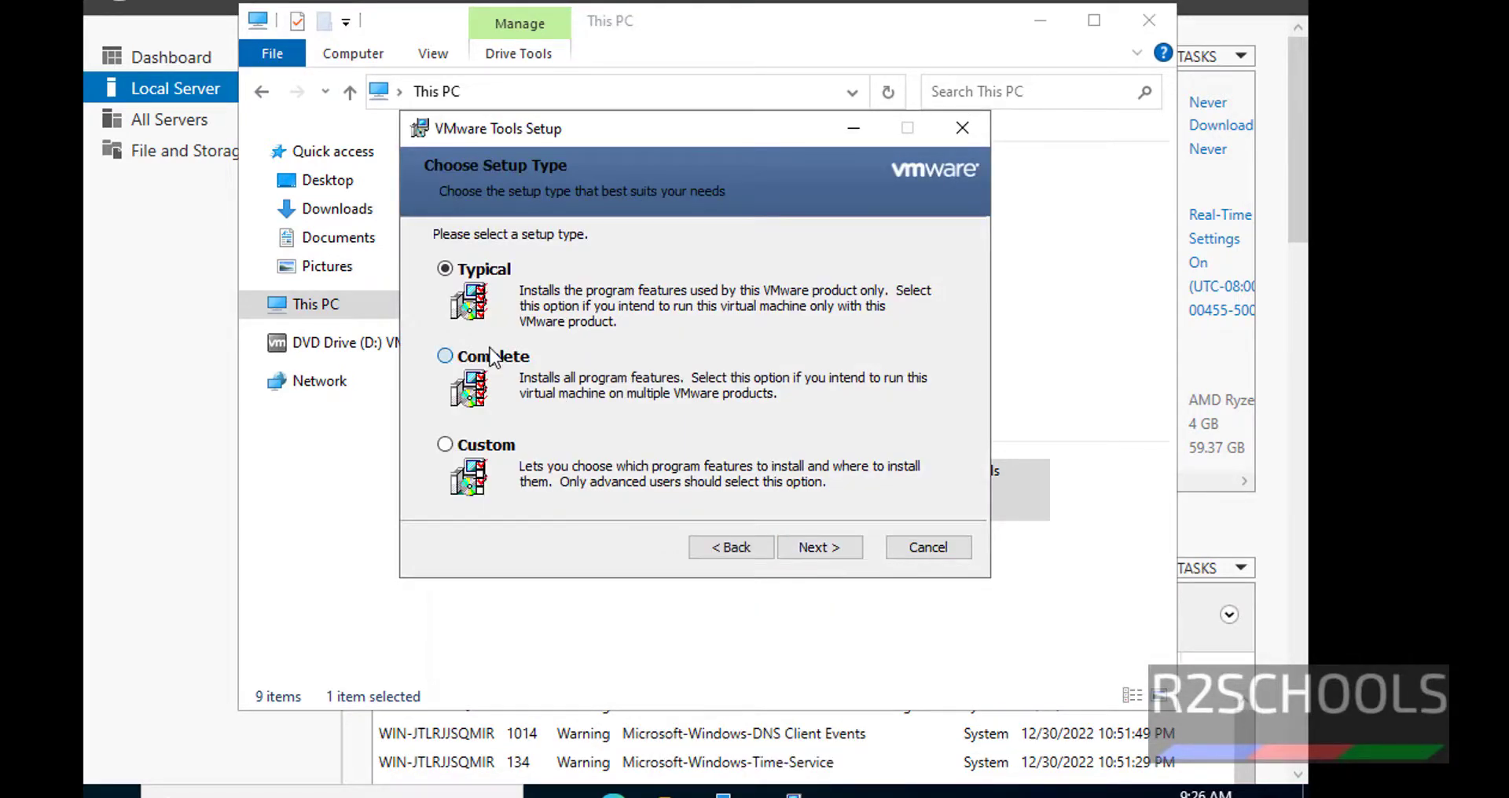
{"action": "left_click", "coordinate": [845, 544]}
{"action": "left_click", "coordinate": [839, 547]}
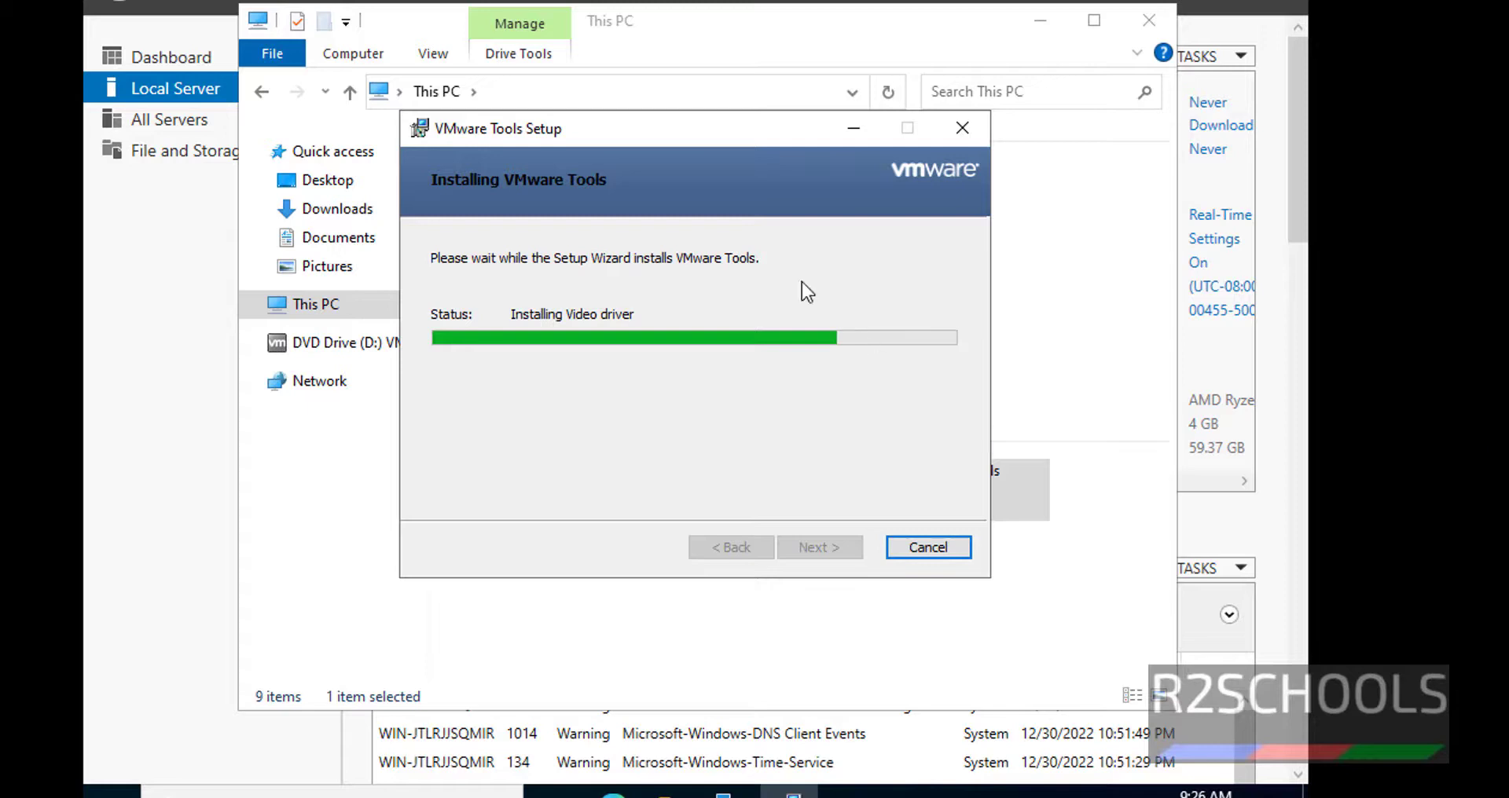
{"action": "left_click", "coordinate": [827, 547]}
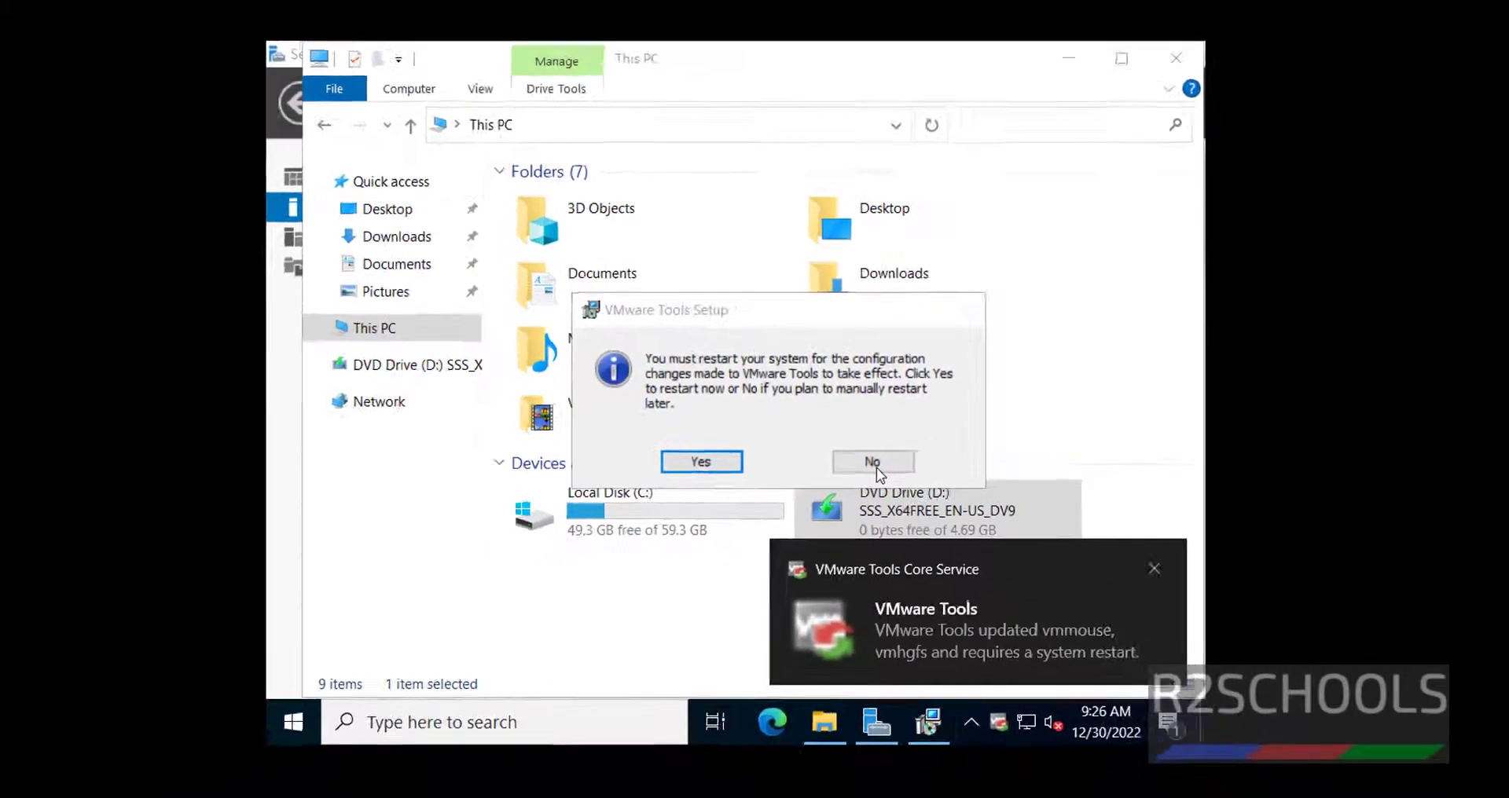
- Decline the immediate restart and re-maximize the VM window
{"action": "left_click", "coordinate": [876, 465]}
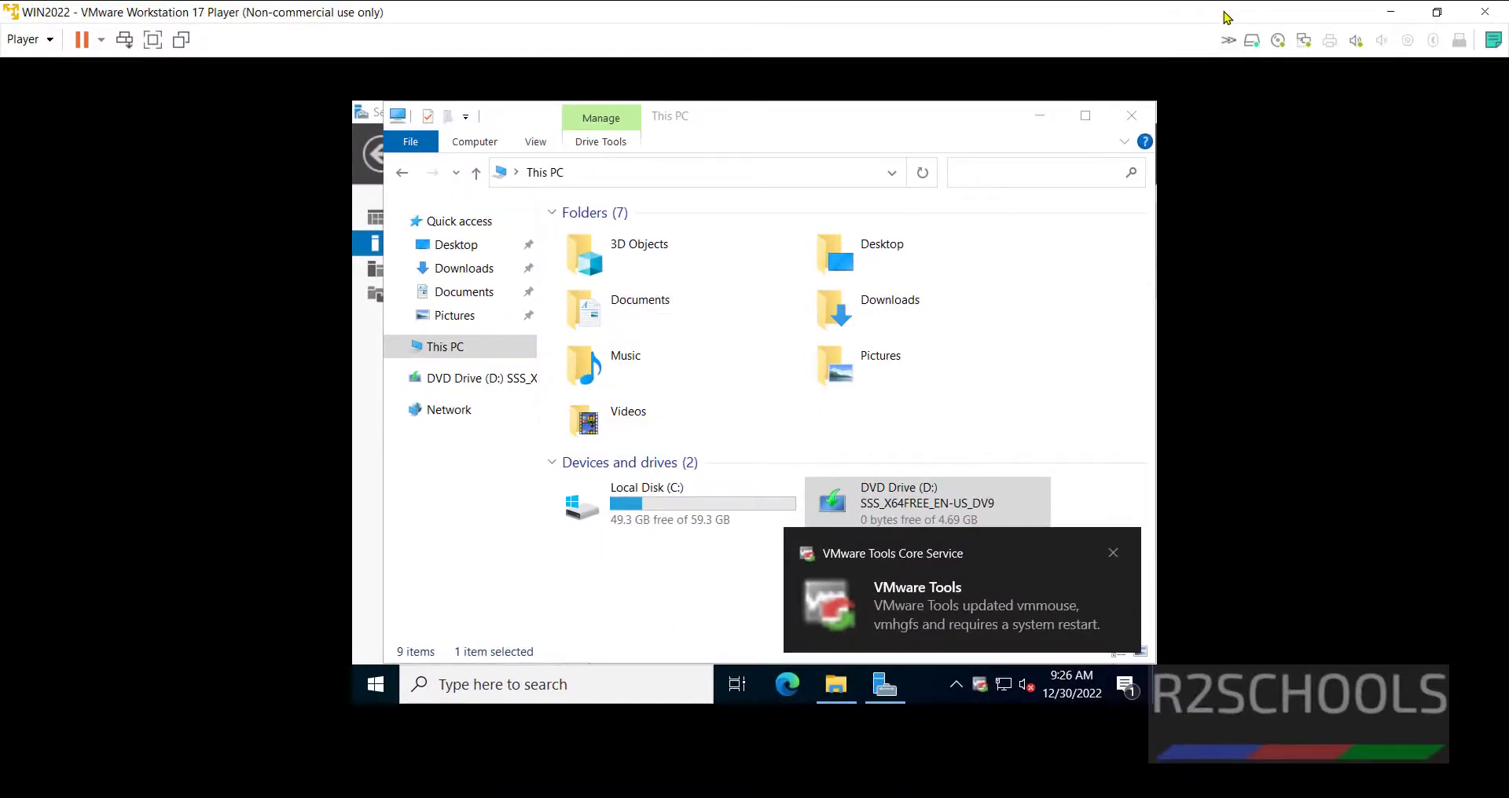
{"action": "left_click", "coordinate": [1437, 12]}
{"action": "left_click", "coordinate": [637, 63]}
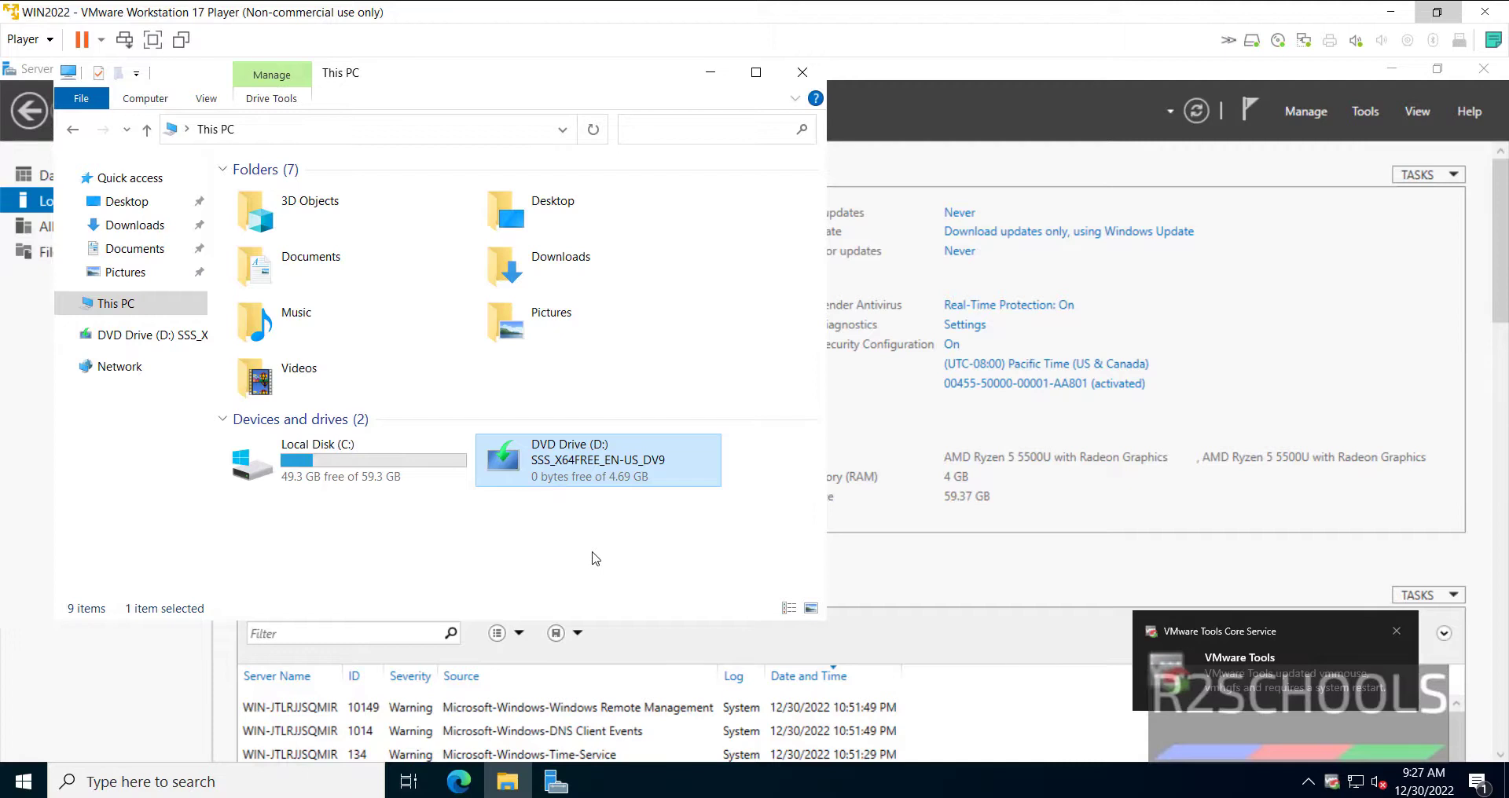
- Close This PC and restart the guest via Start > Power > Restart
{"action": "left_click", "coordinate": [802, 71]}
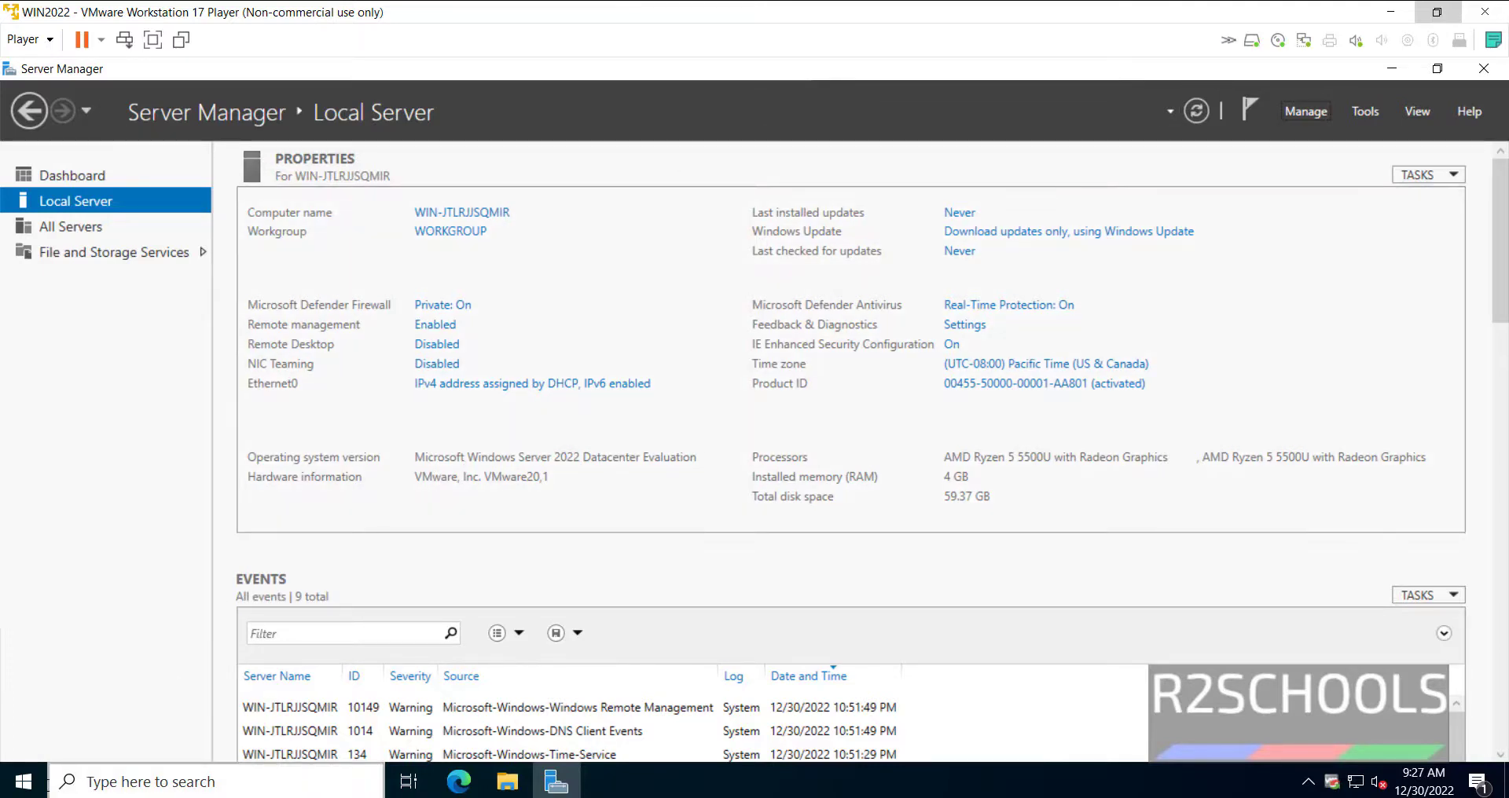
{"action": "left_click", "coordinate": [30, 787]}
{"action": "left_click", "coordinate": [24, 738]}
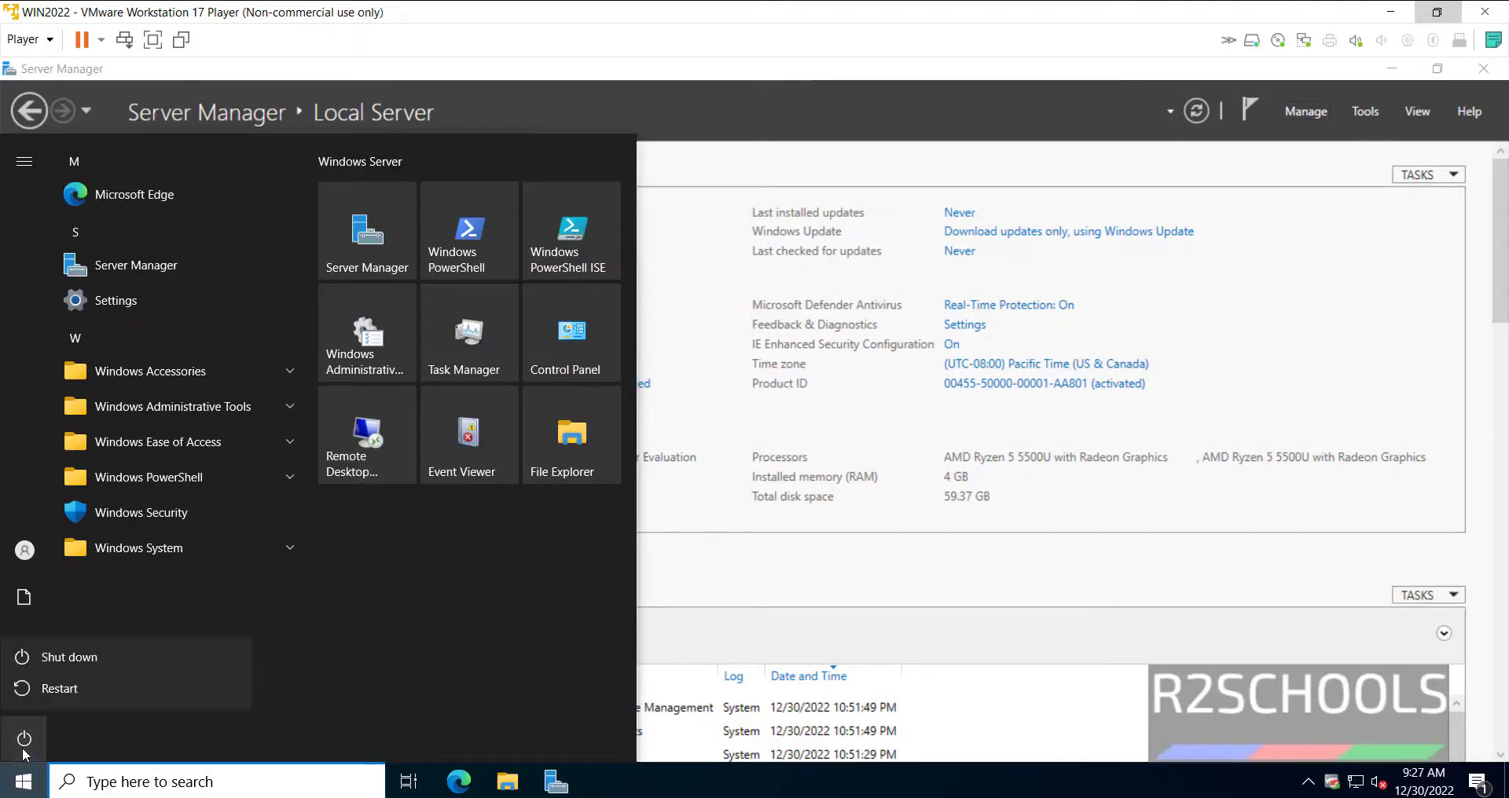
{"action": "left_click", "coordinate": [73, 686]}
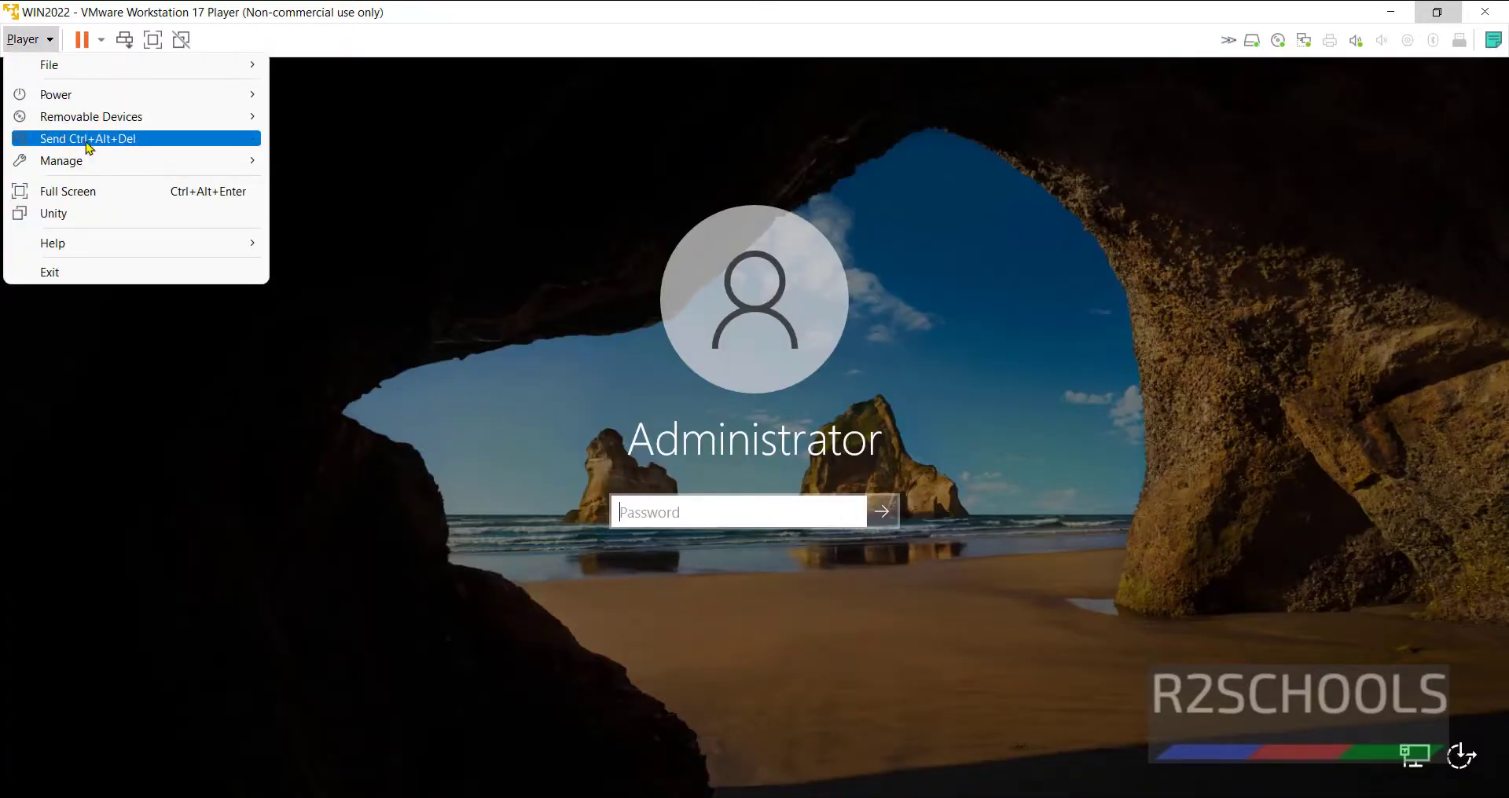
- Dismiss the Player menu and sign in again with the Administrator password
{"action": "left_click", "coordinate": [581, 324]}
{"action": "left_click", "coordinate": [652, 512]}
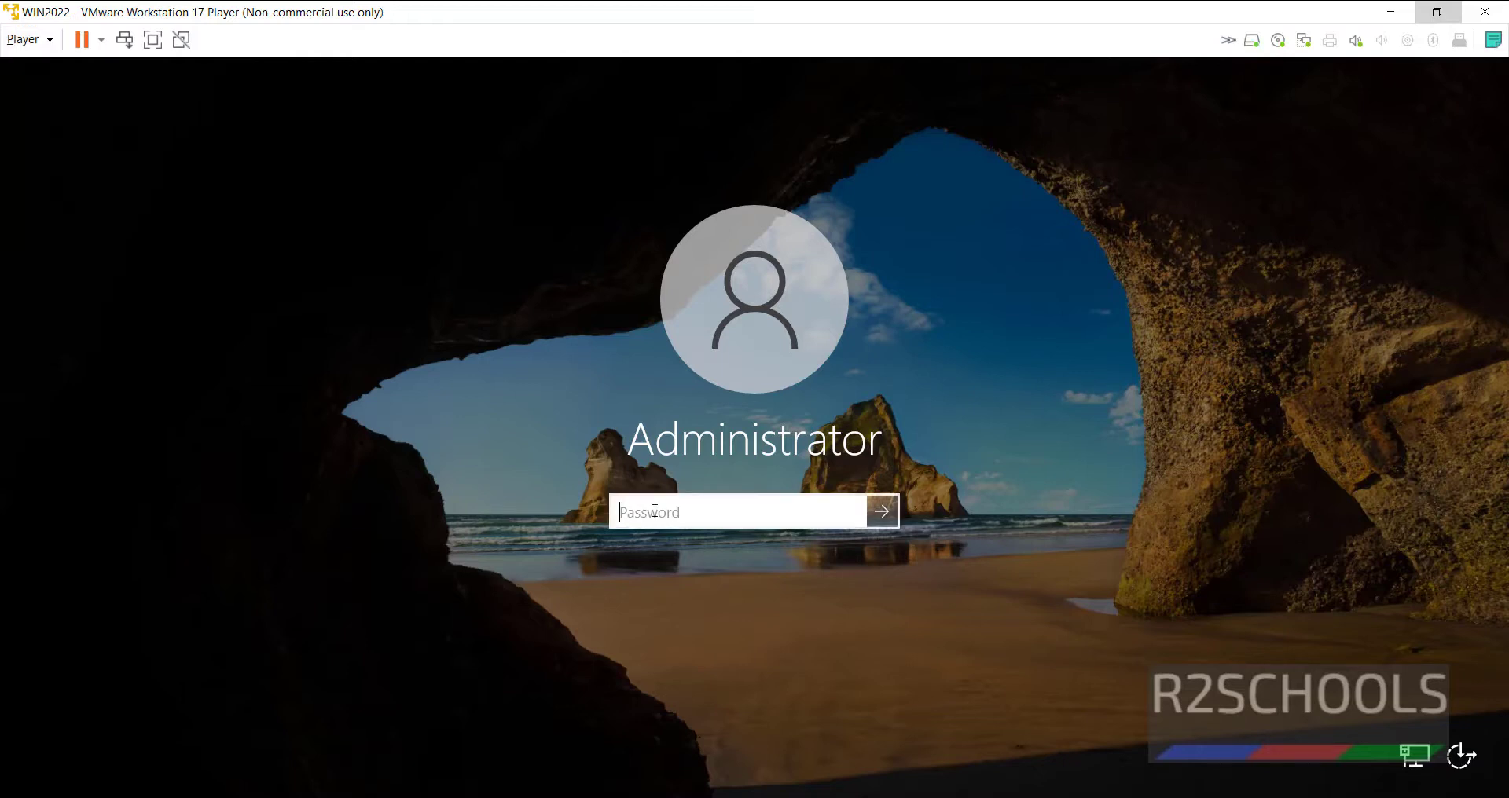
{"action": "type", "text": "**********"}
{"action": "key", "text": "Return"}
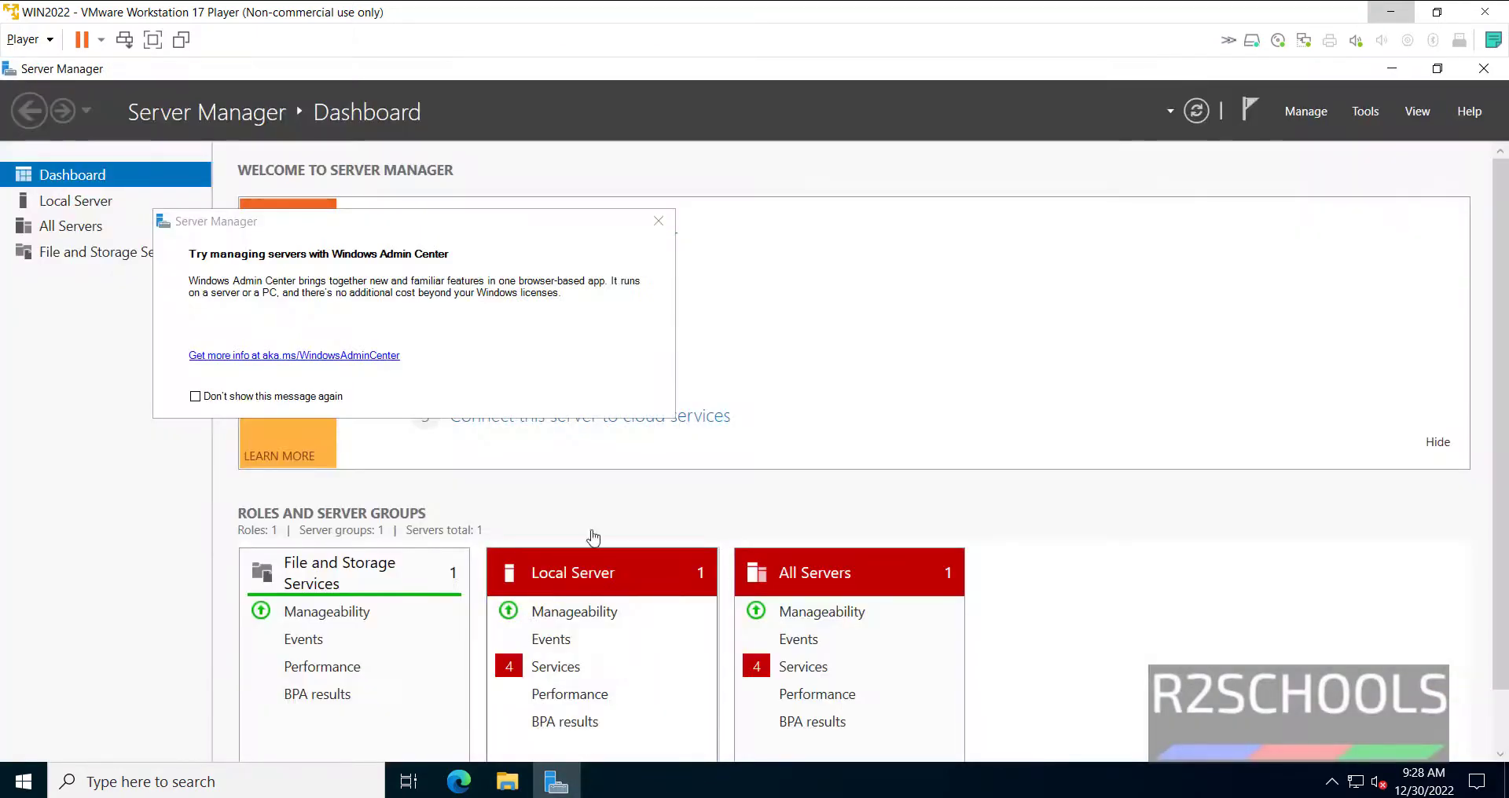
- Dismiss the Windows Admin Center notice and show Local Server properties with computer name WIN2022DC
{"action": "left_click", "coordinate": [658, 221]}
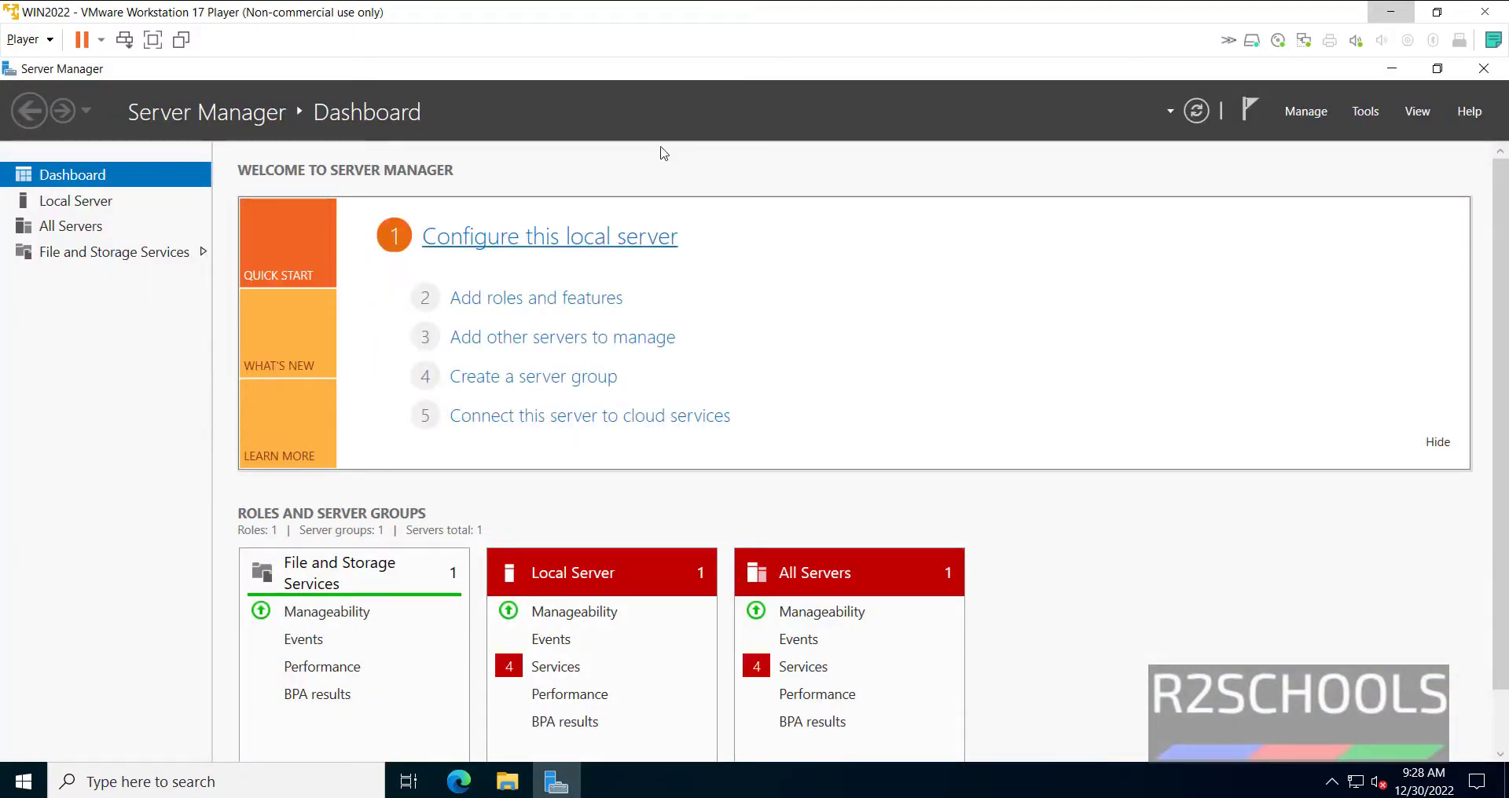
{"action": "left_click", "coordinate": [92, 207]}
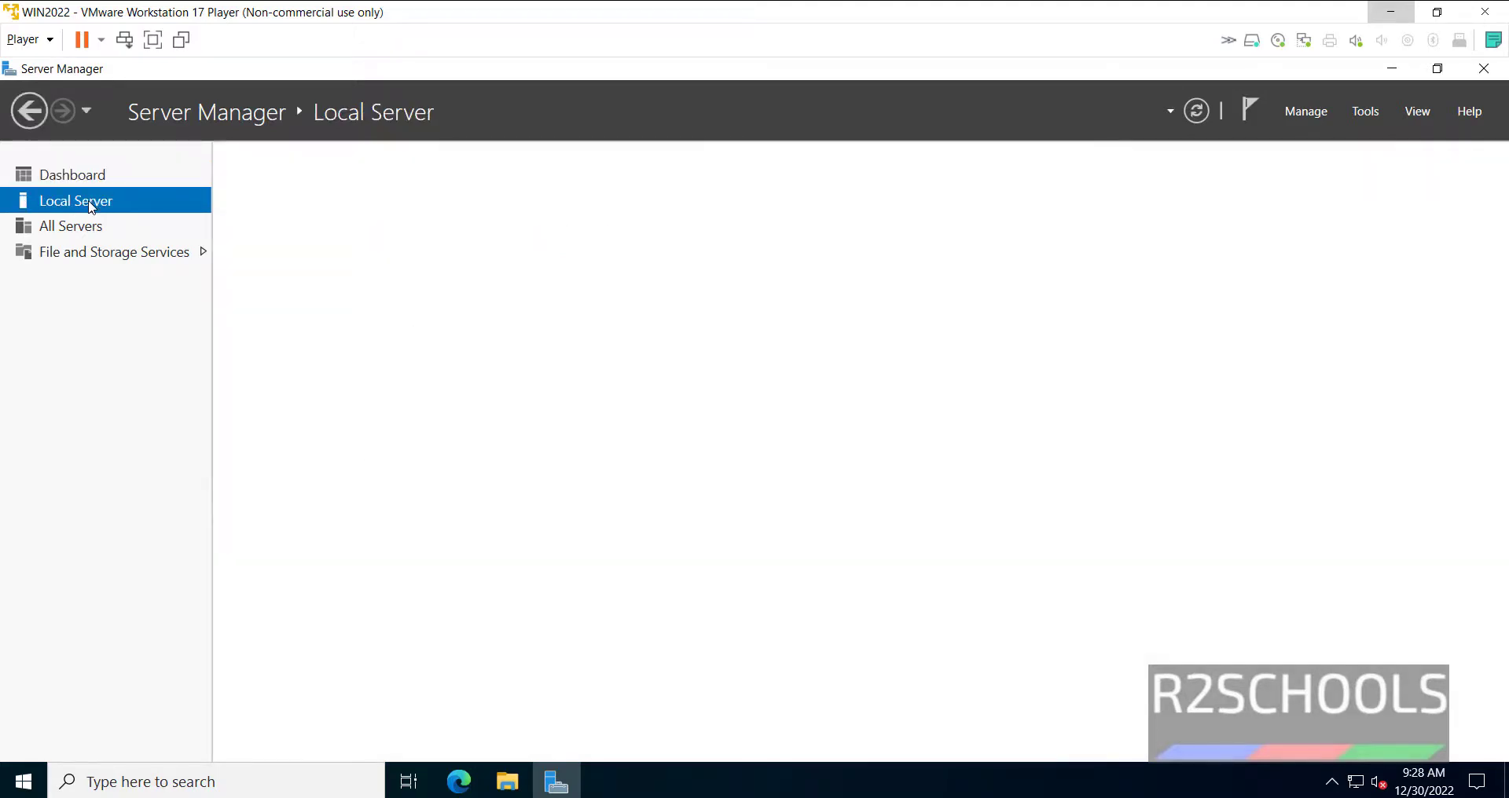